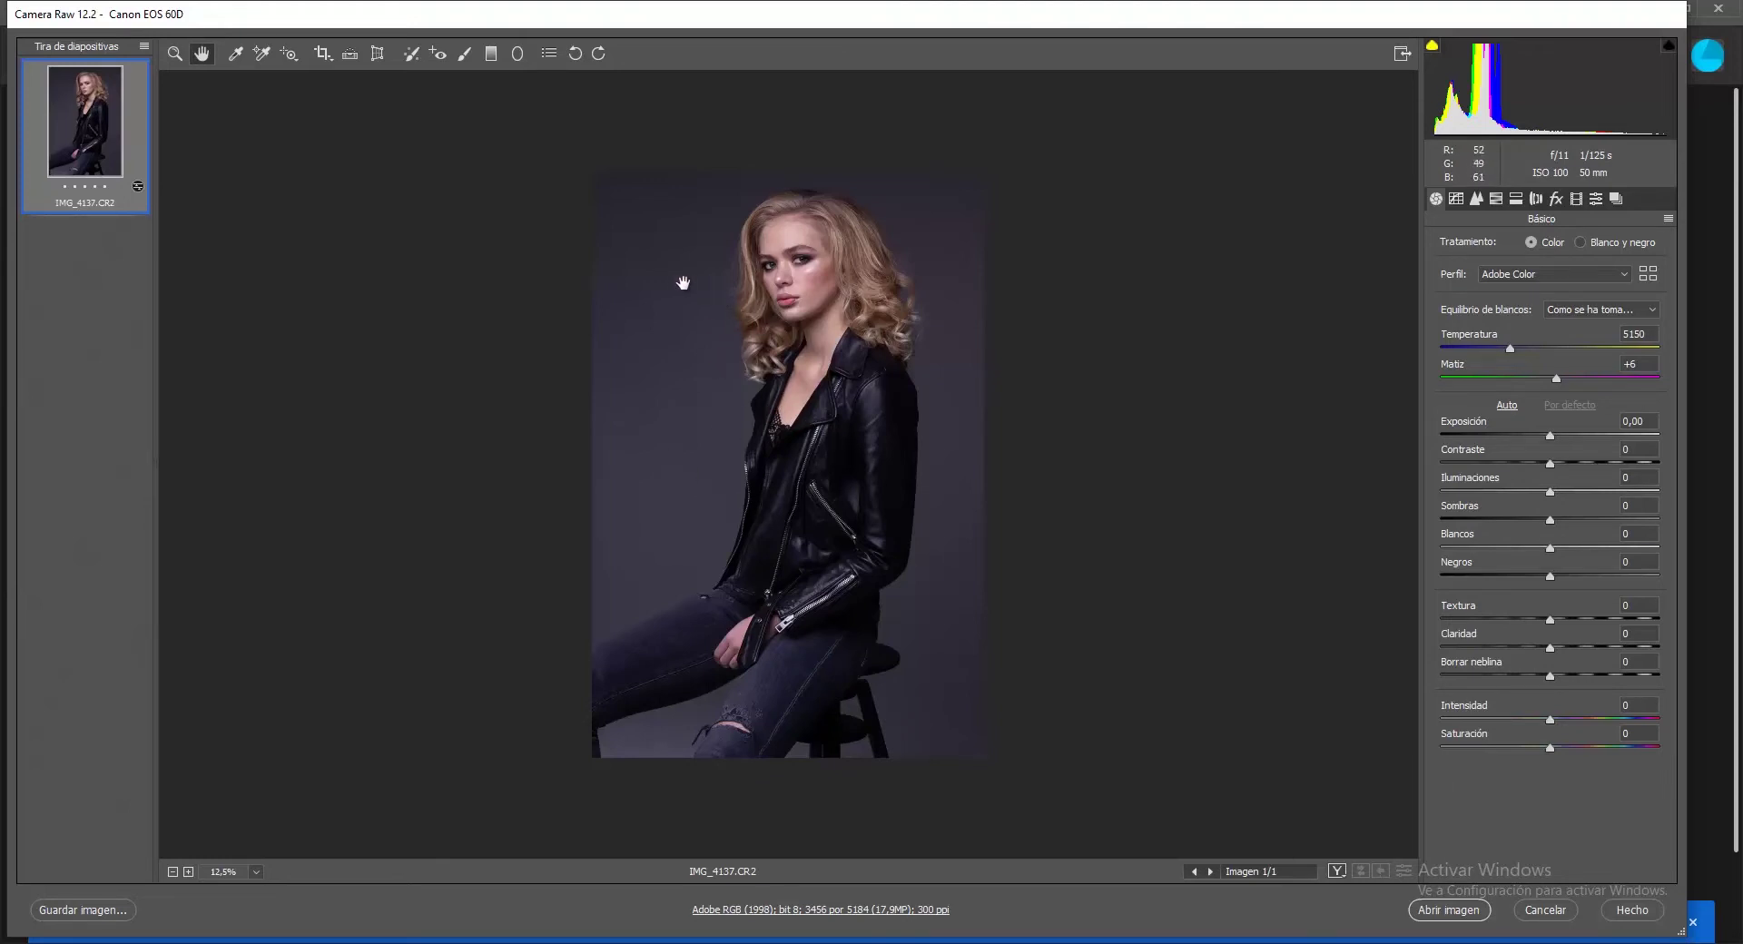
- Pick the Adjustment Brush with Shadows +100, size 17, feather 65, flow 50, density 100
left_click(469, 55)
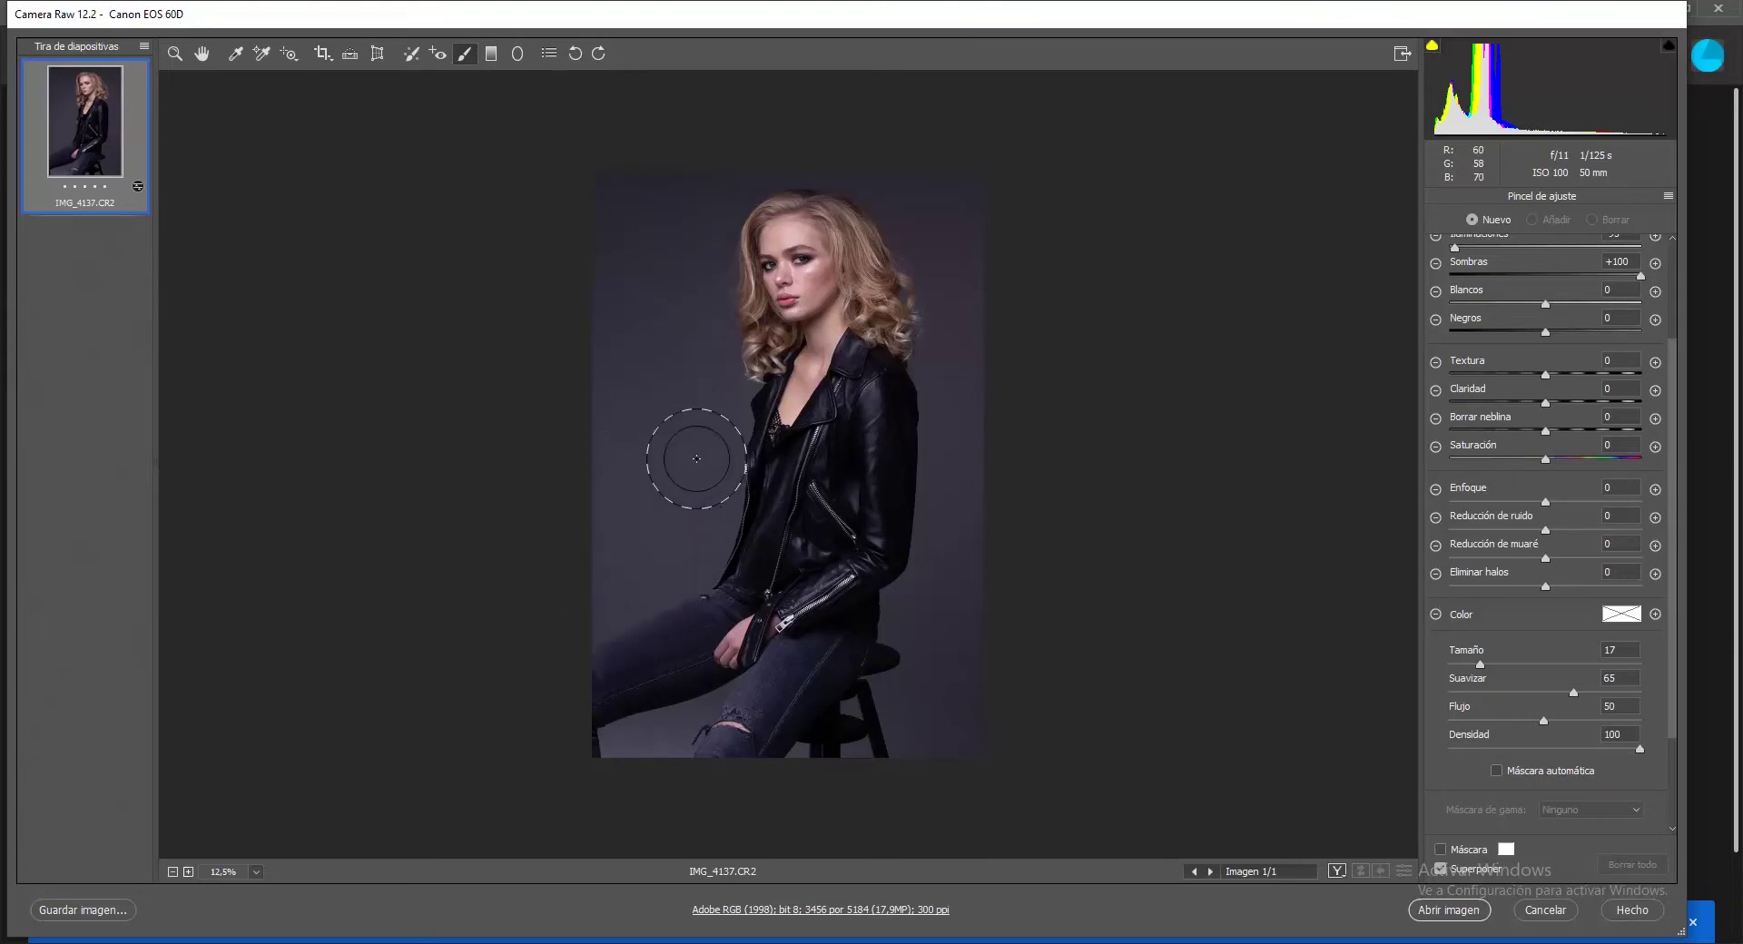
- Brush a glow over the grey background left of the model, extending it higher
mouse_move(669, 475)
left_mouse_down()
mouse_move(654, 304)
mouse_move(669, 506)
mouse_move(635, 363)
left_mouse_up()
scroll(1533, 400, "up", 2)
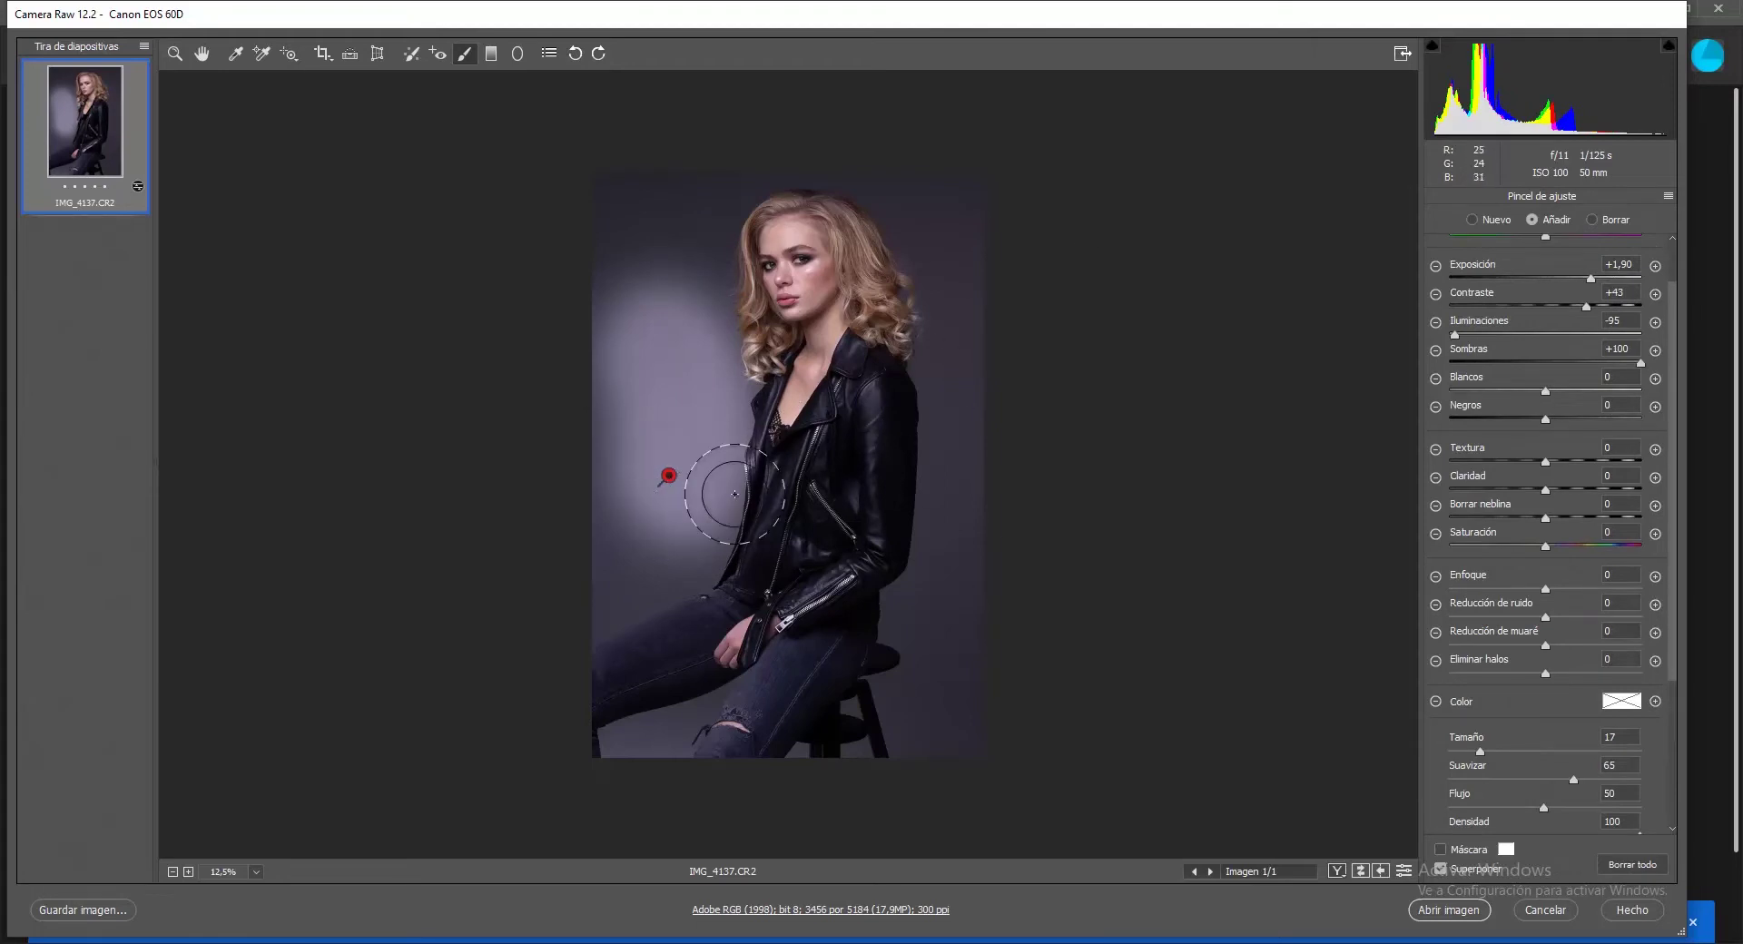
mouse_move(681, 325)
left_mouse_down()
mouse_move(642, 290)
mouse_move(681, 447)
left_mouse_up()
scroll(1613, 284, "up", 2)
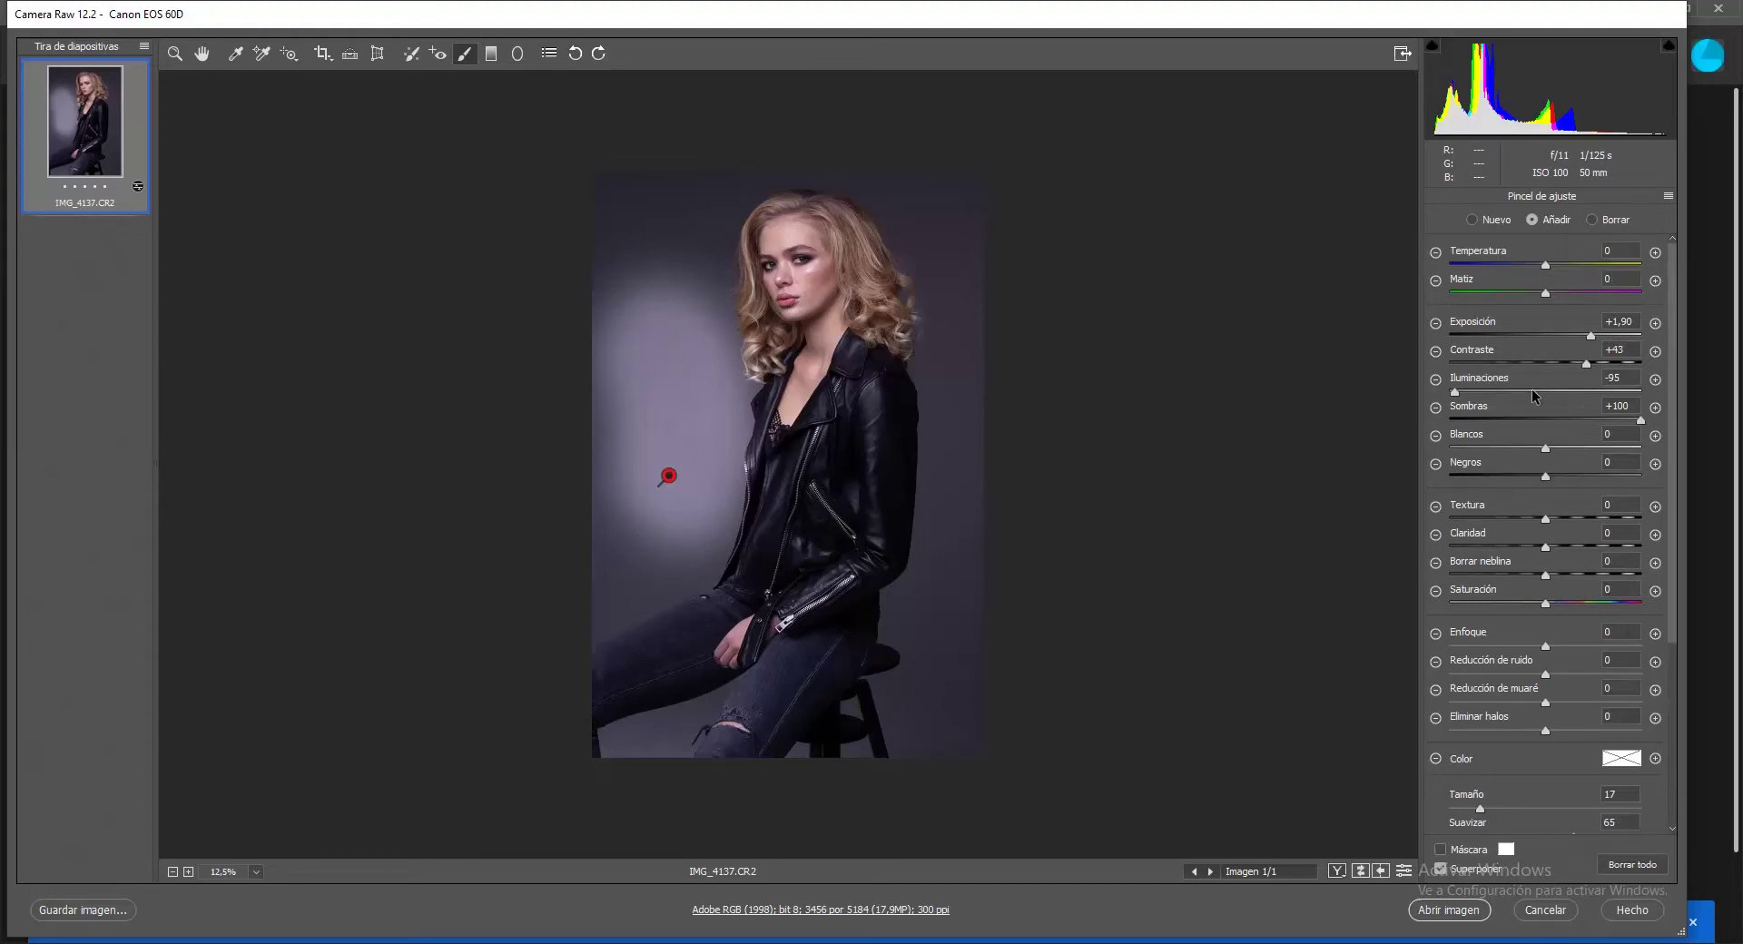
- Set the painted glow to Exposure +3.35 and Contrast +65
mouse_move(1606, 340)
left_mouse_down()
mouse_move(1510, 336)
mouse_move(1625, 347)
left_mouse_up()
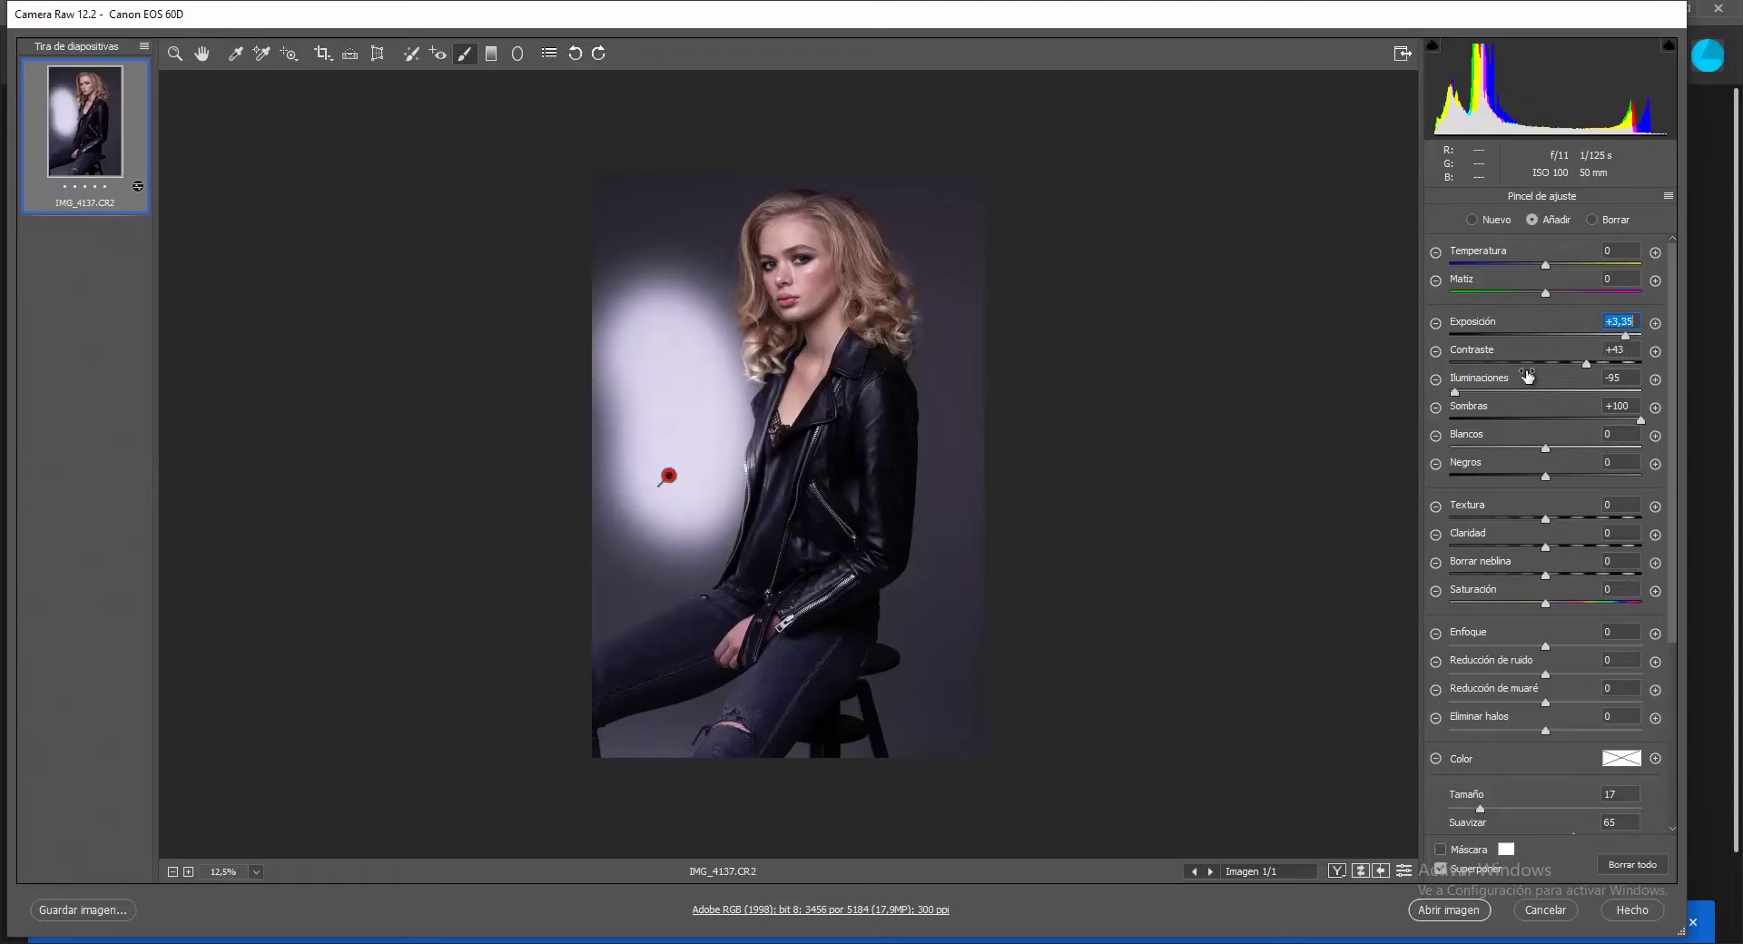
mouse_move(1586, 363)
left_mouse_down()
mouse_move(1485, 362)
mouse_move(1607, 364)
left_mouse_up()
left_click_drag(1454, 392, 1589, 392)
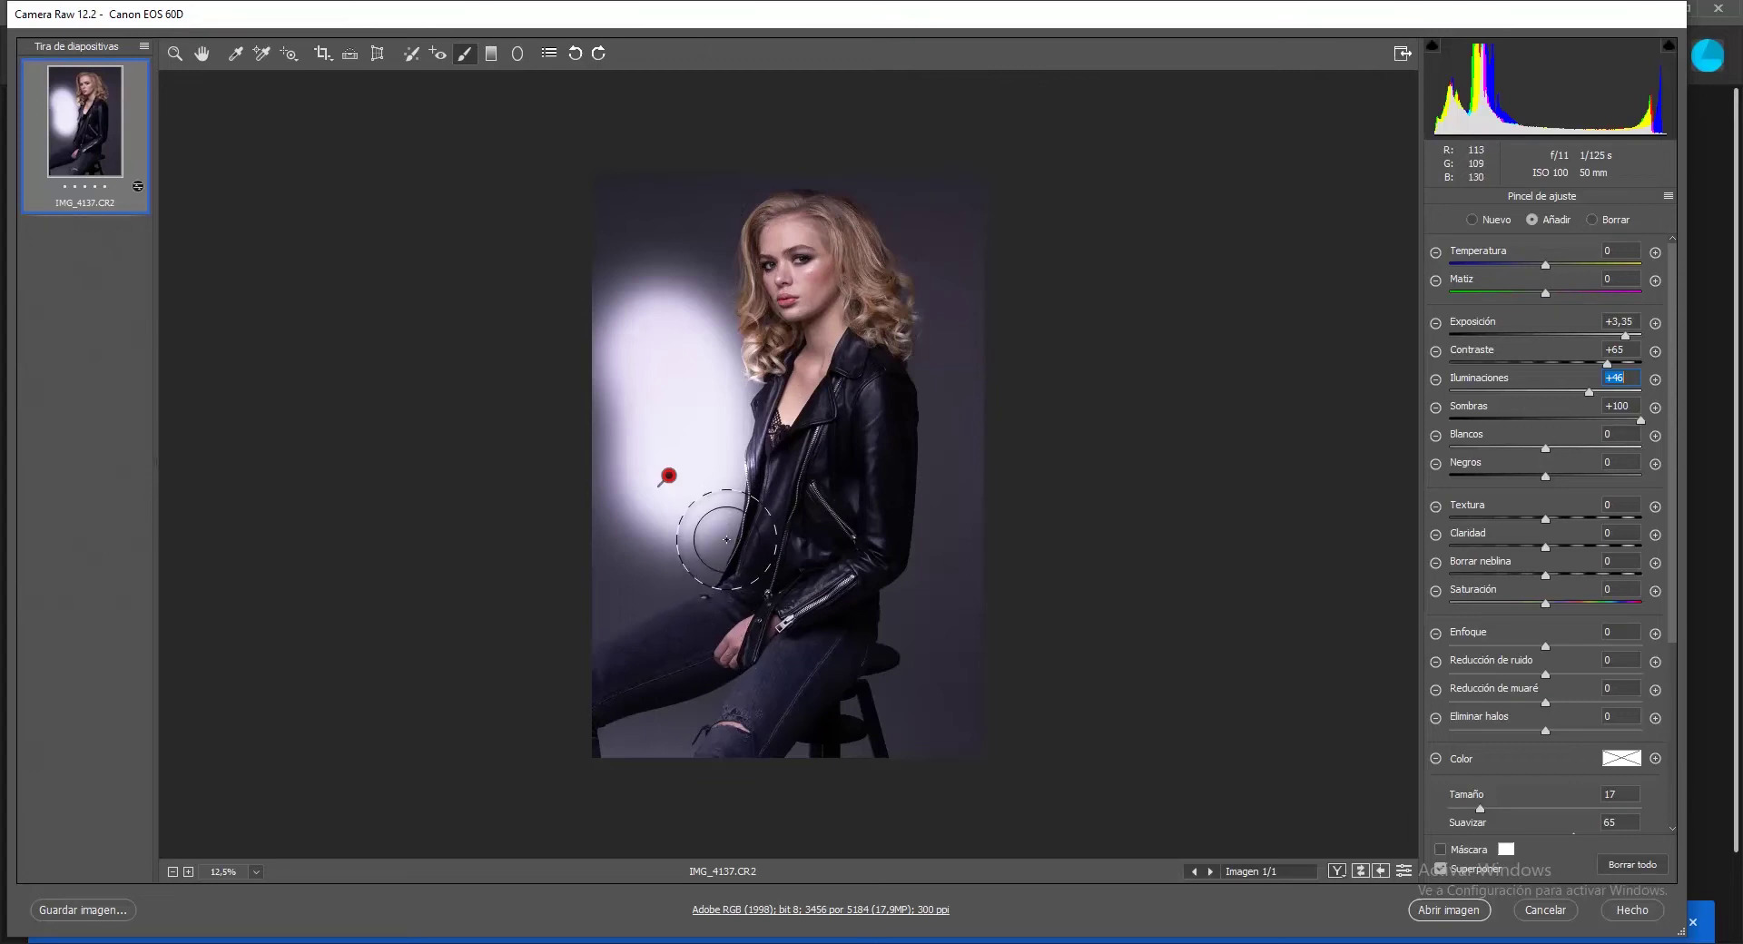
- Reselect the background glow adjustment and extend its stroke further down
left_click(205, 54)
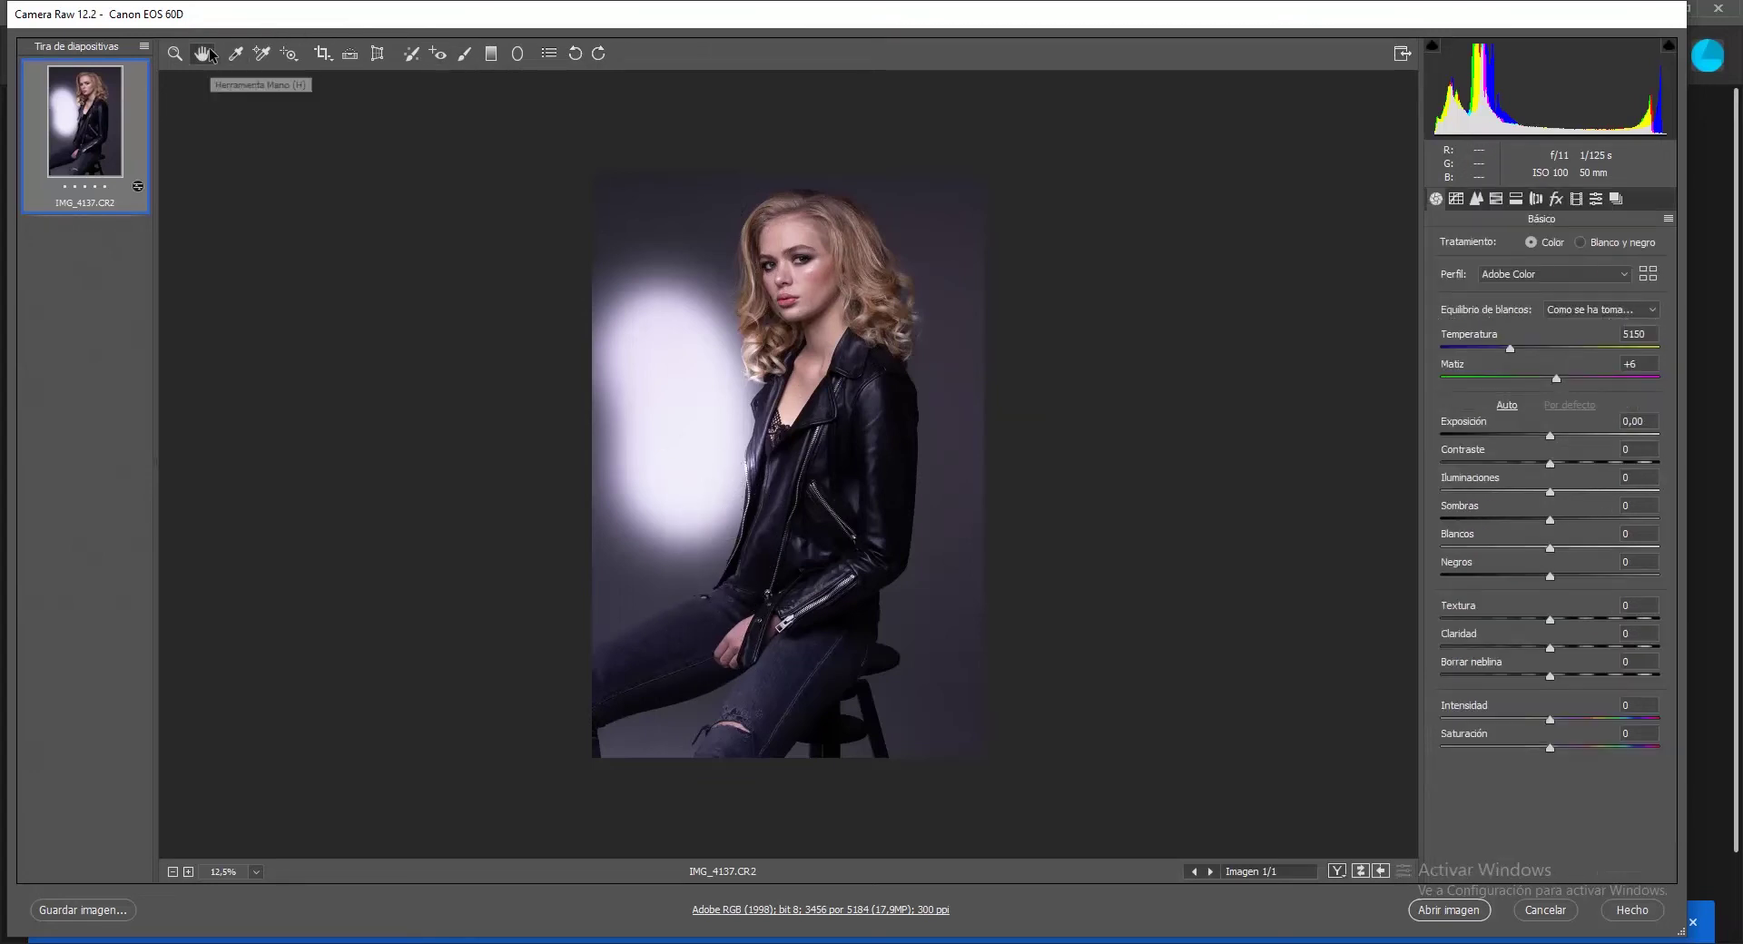
left_click(467, 53)
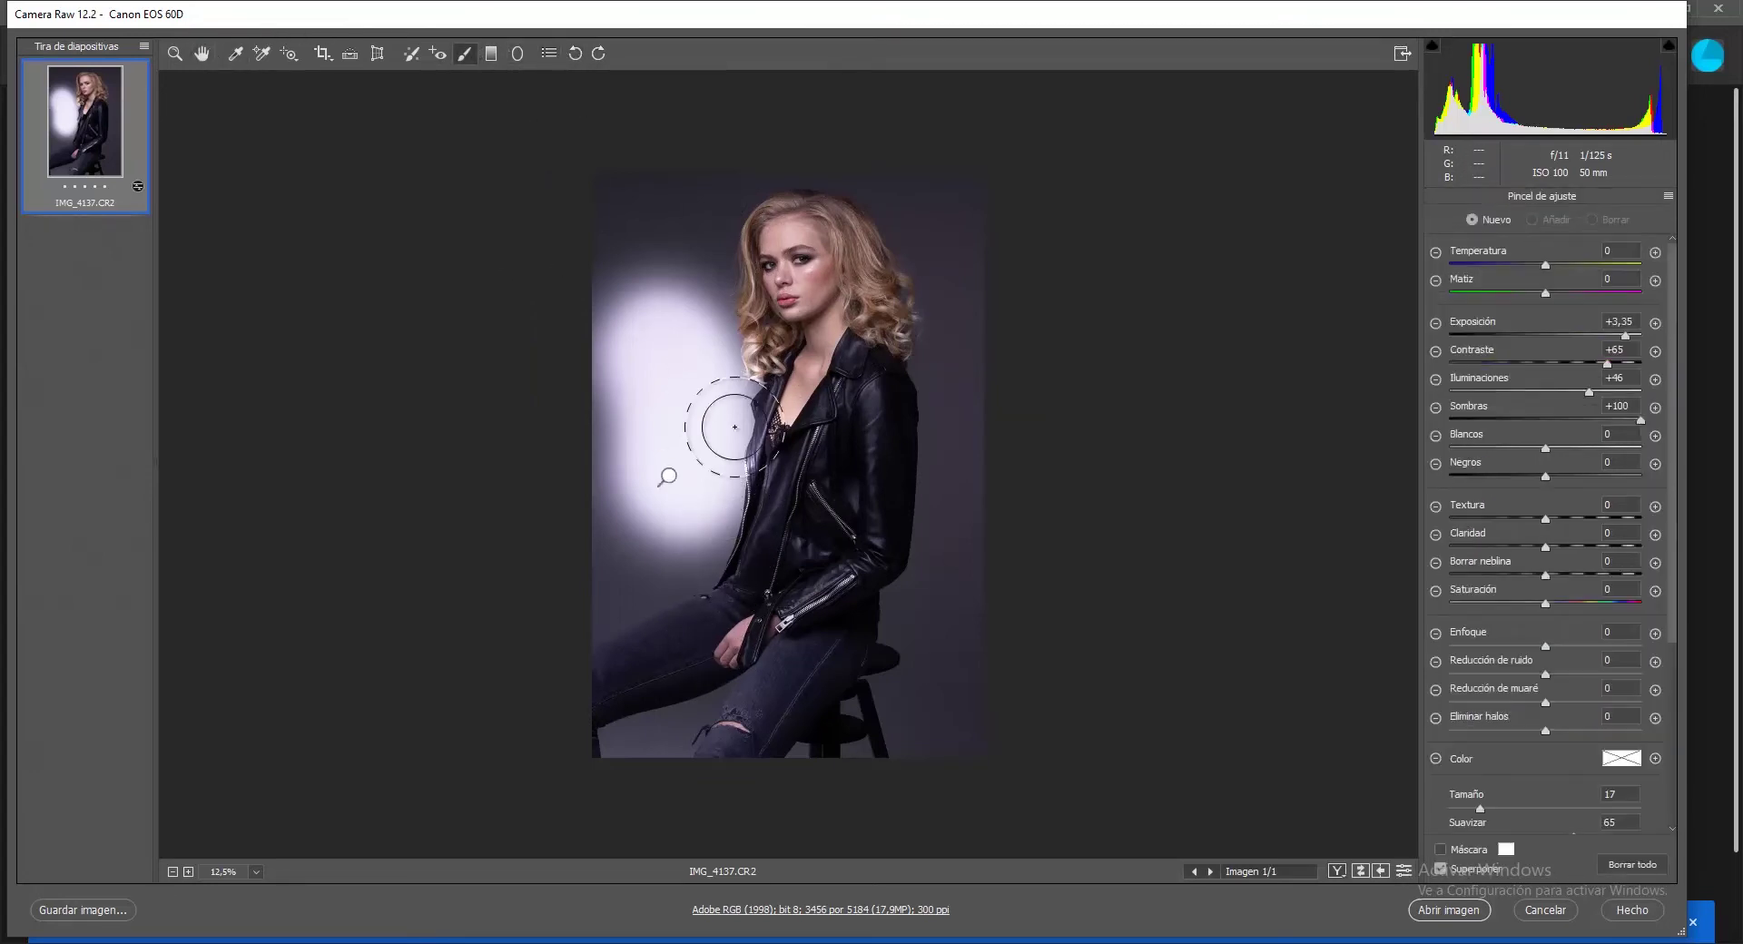
left_click(668, 475)
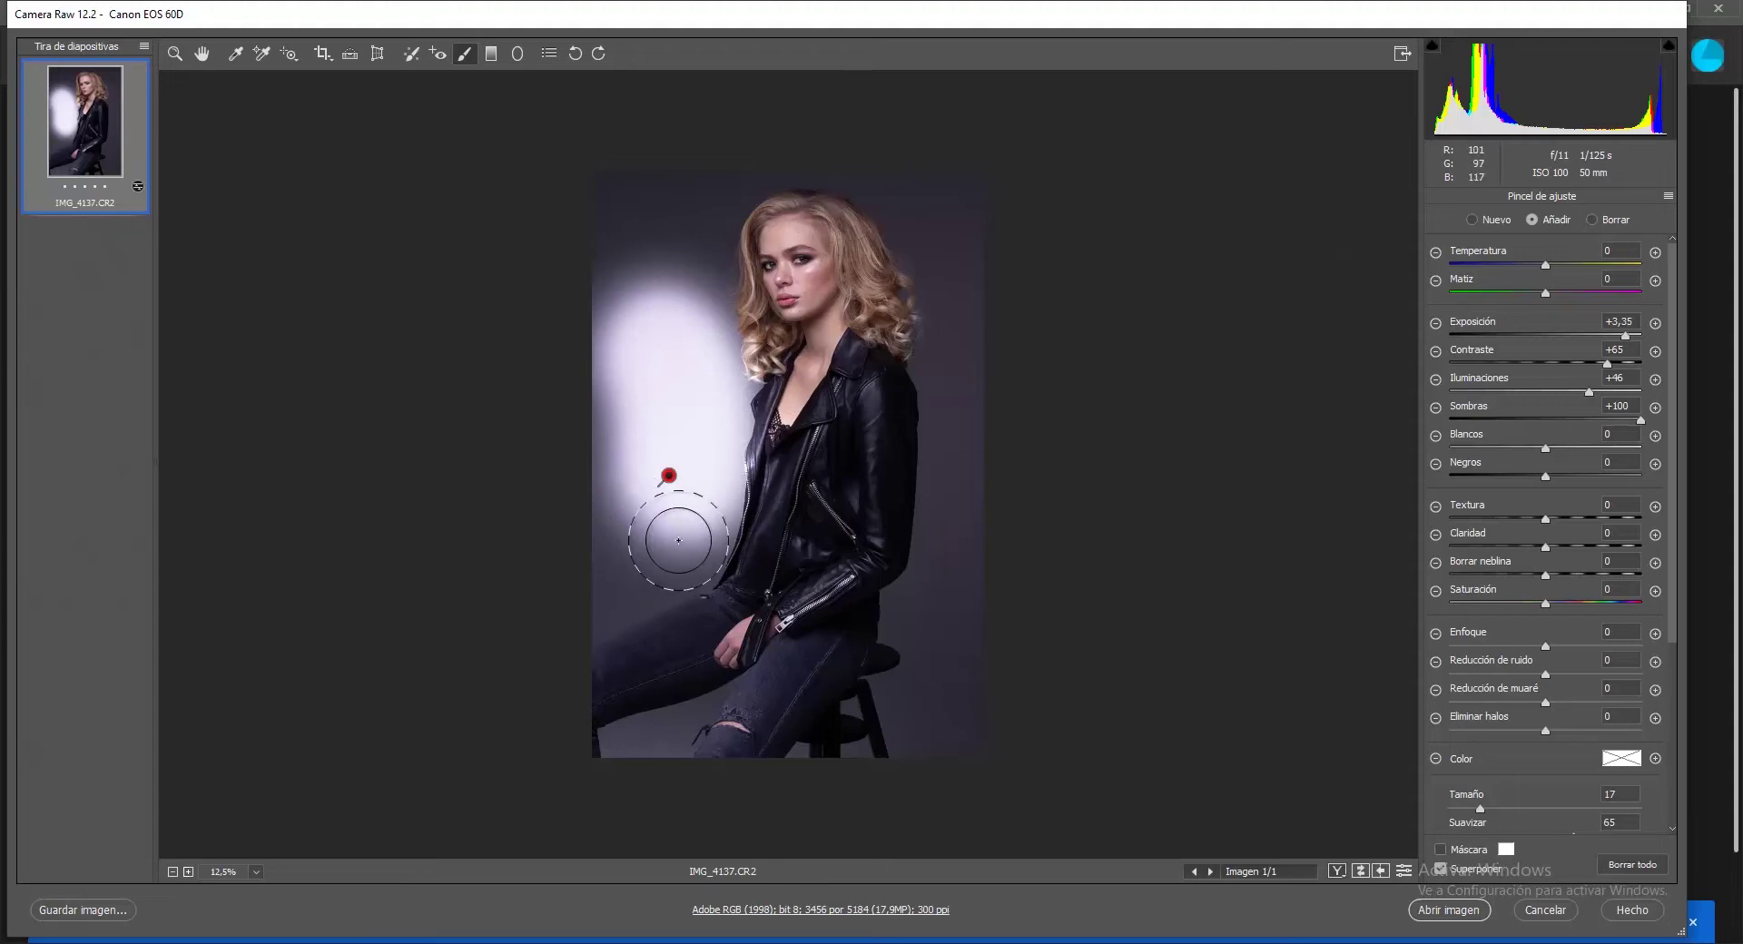
left_click_drag(679, 540, 669, 486)
- Delete the background glow and the stray jacket pin, leaving a fresh zeroed adjustment
key("Delete")
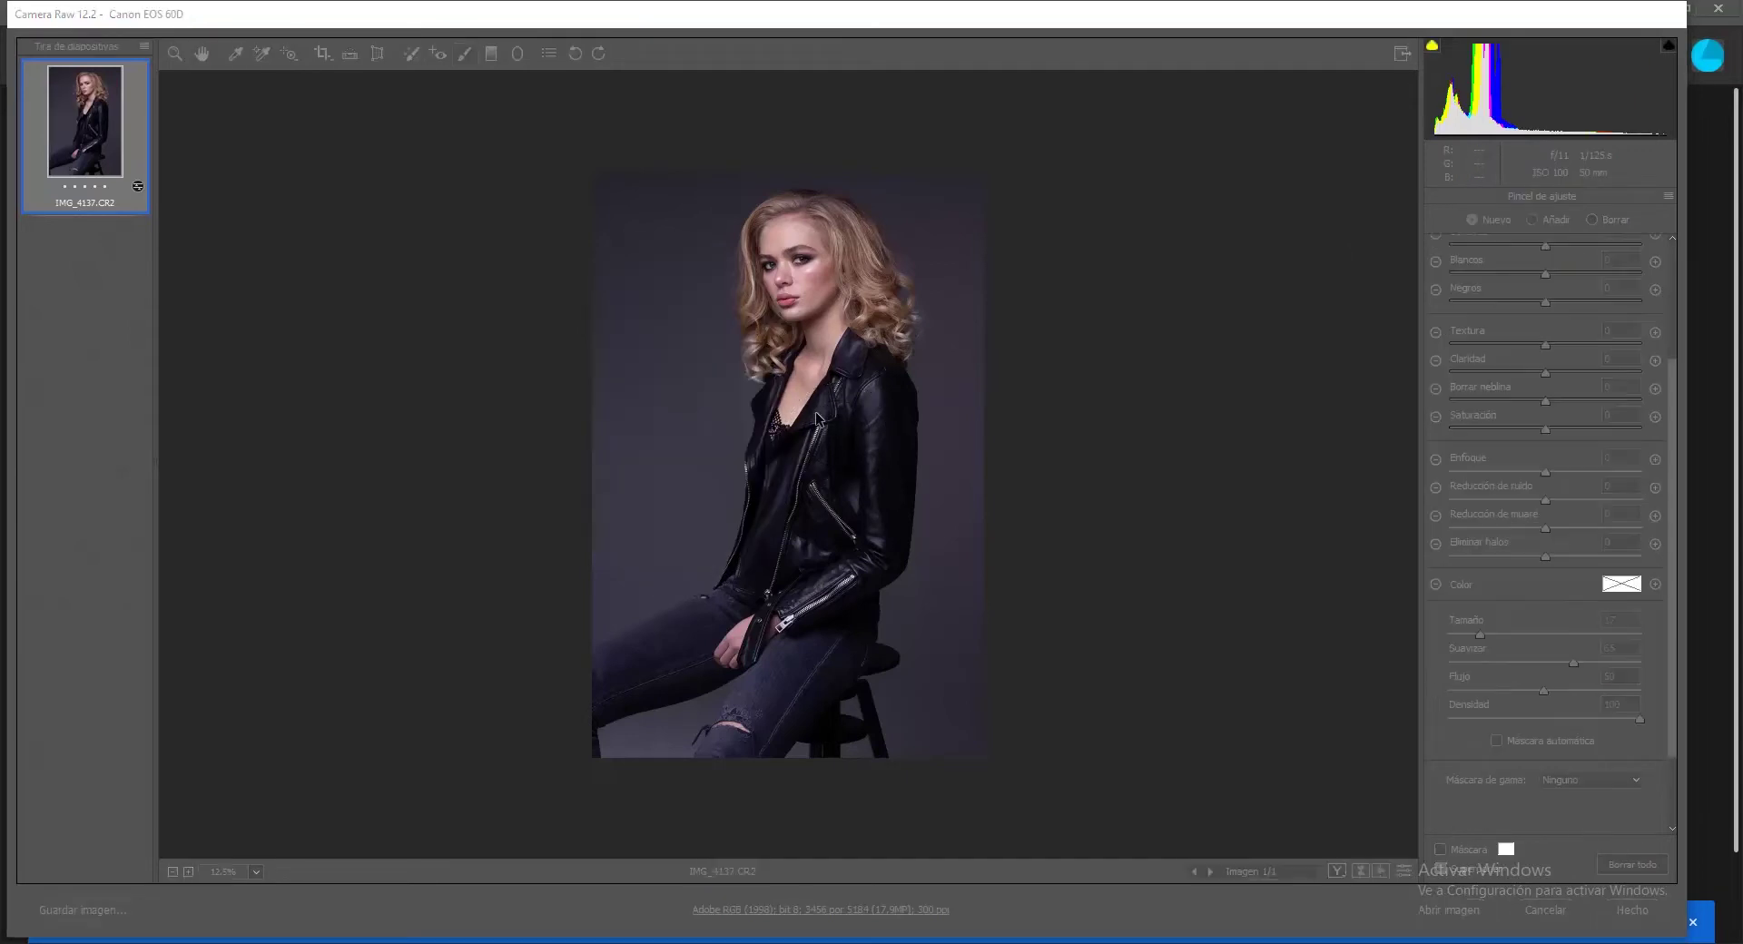
left_click(820, 399)
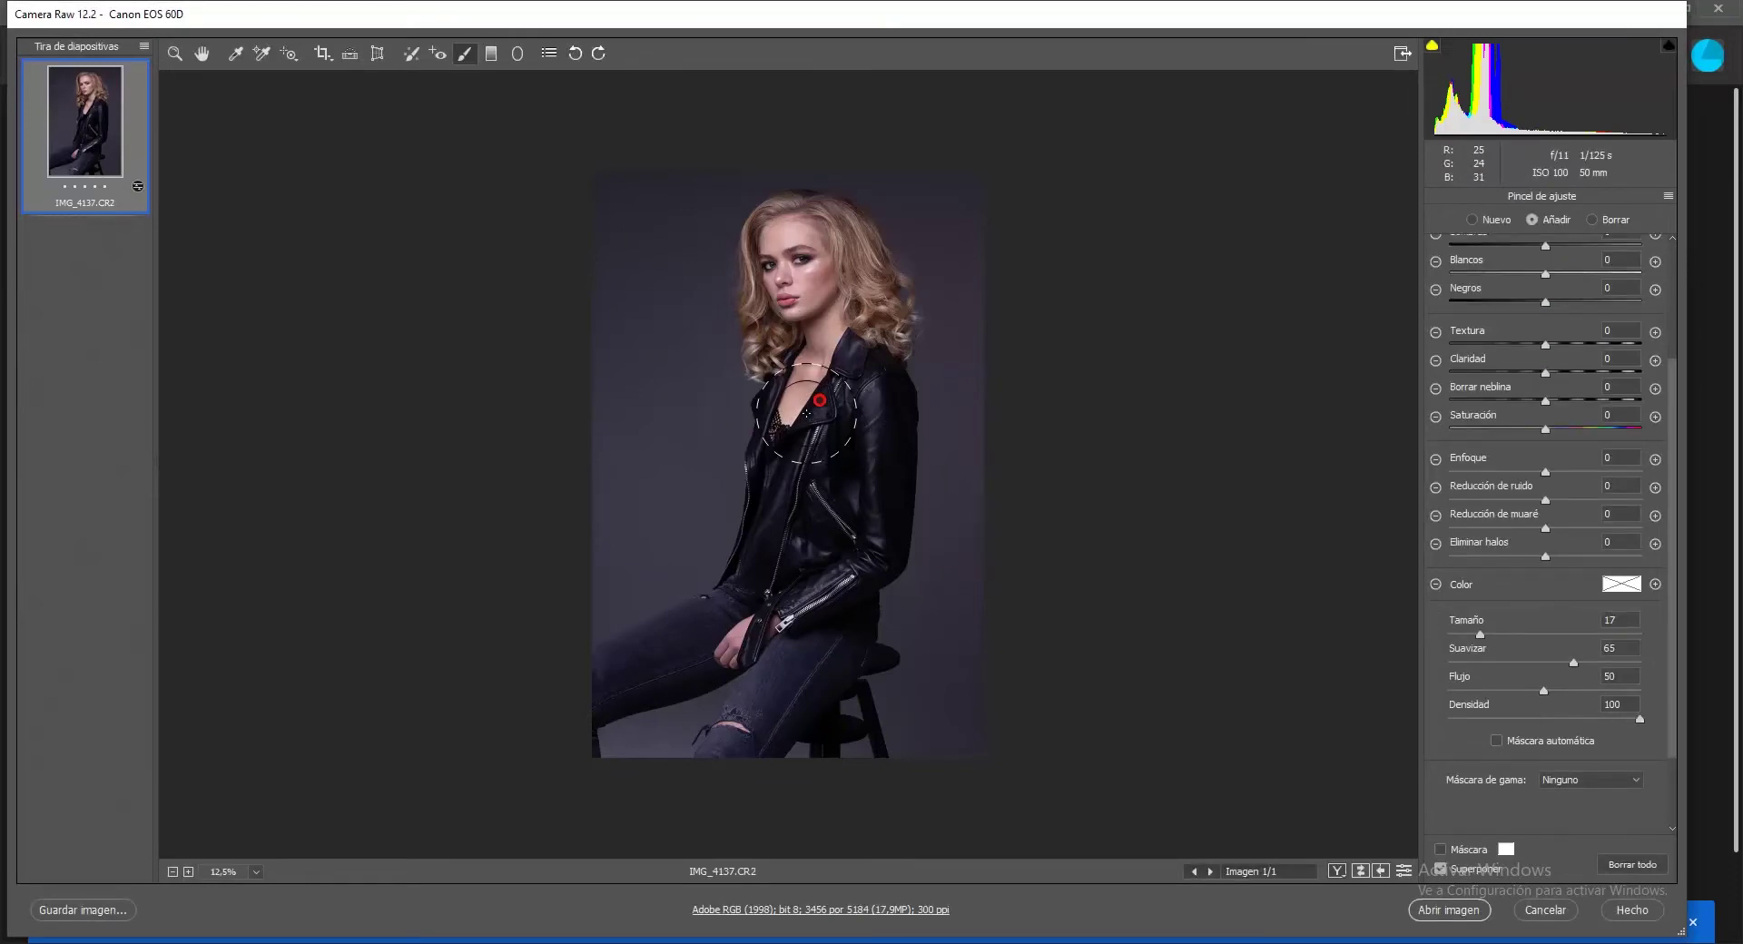
key("Delete")
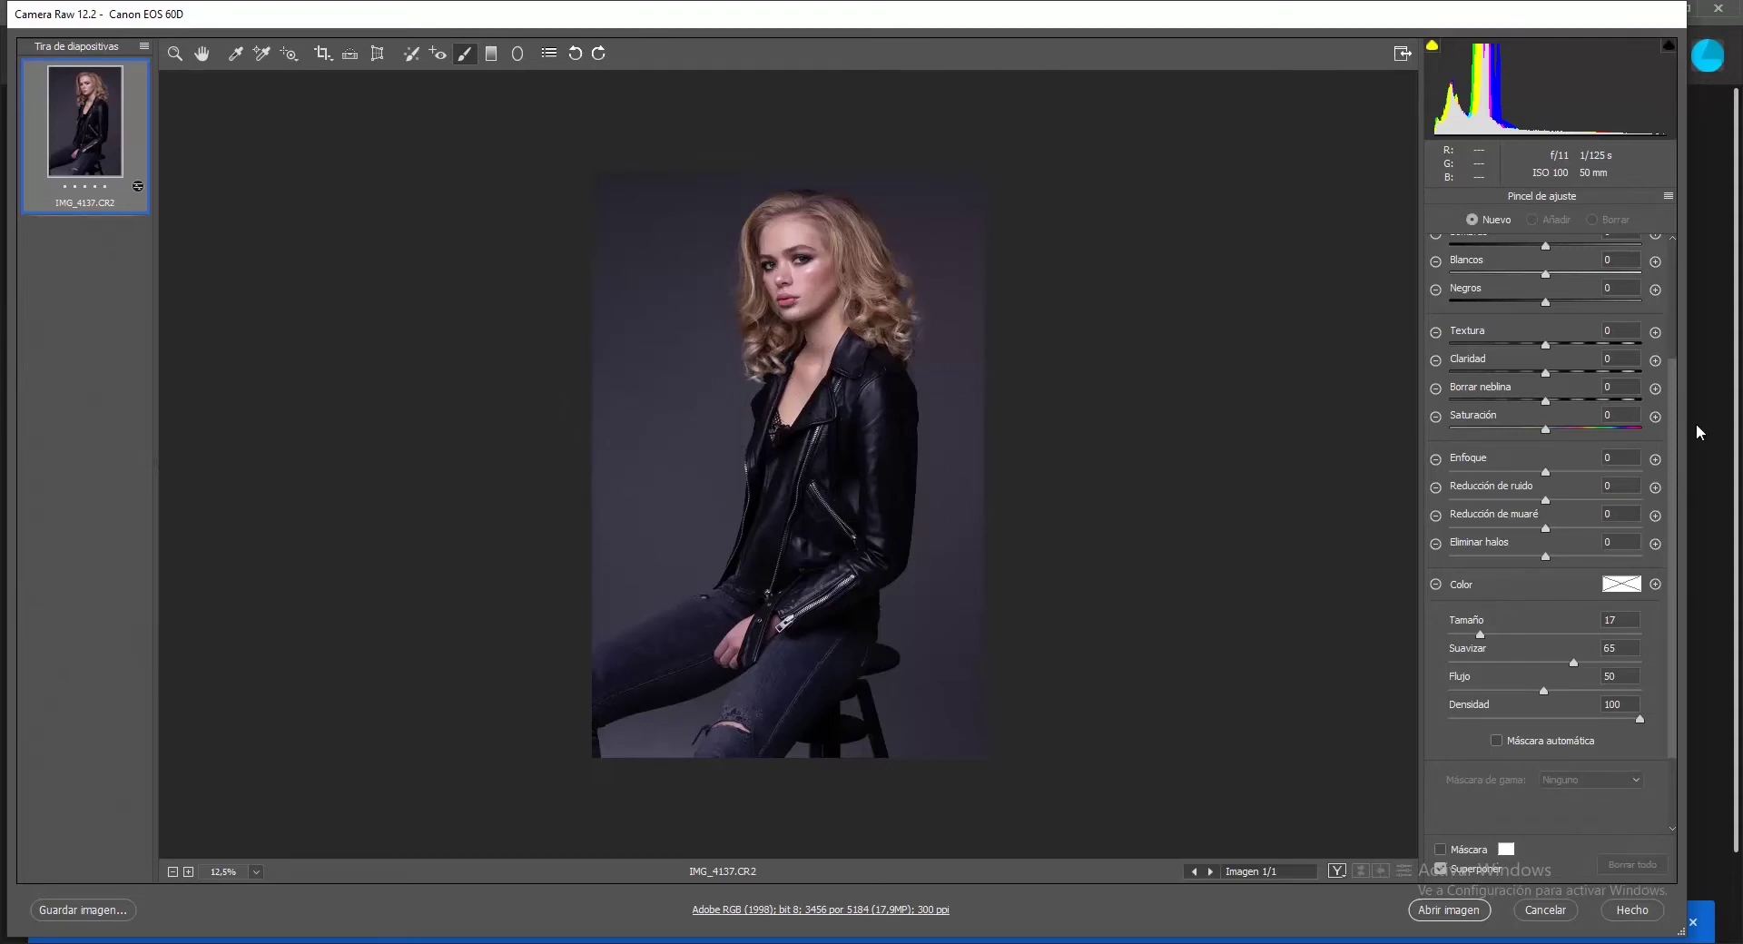
scroll(1638, 307, "up", 2)
scroll(1638, 308, "up", 2)
scroll(1638, 308, "up", 1)
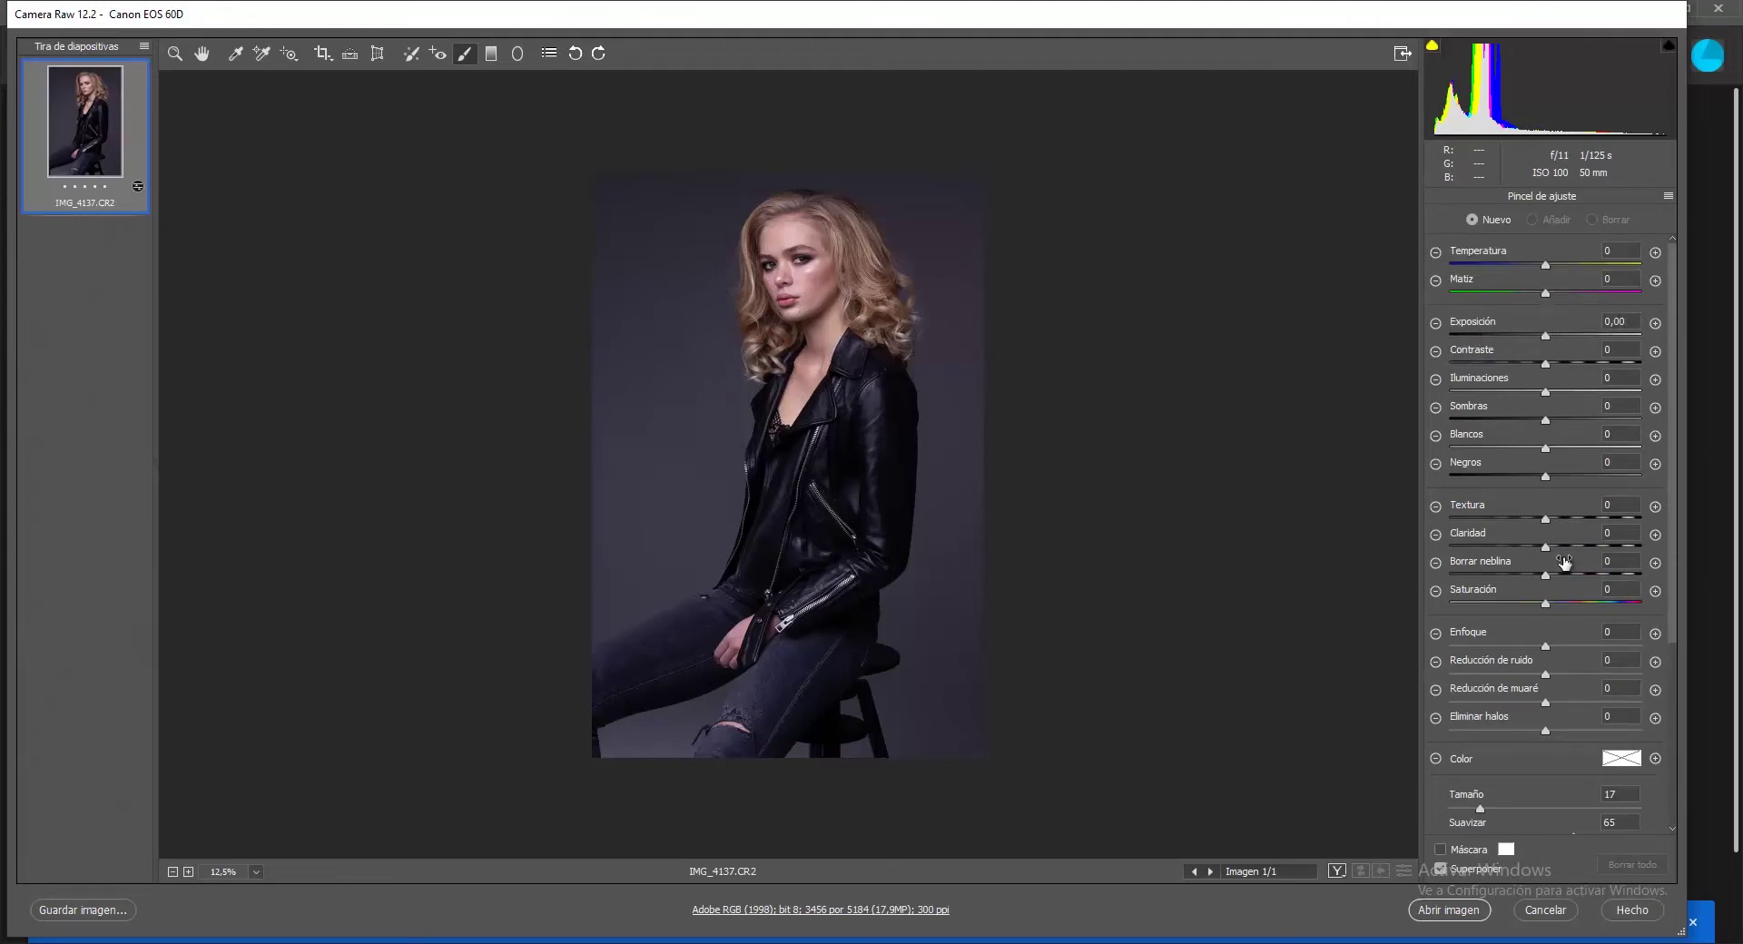
scroll(1588, 671, "down", 2)
scroll(1587, 672, "down", 1)
scroll(1587, 672, "down", 3)
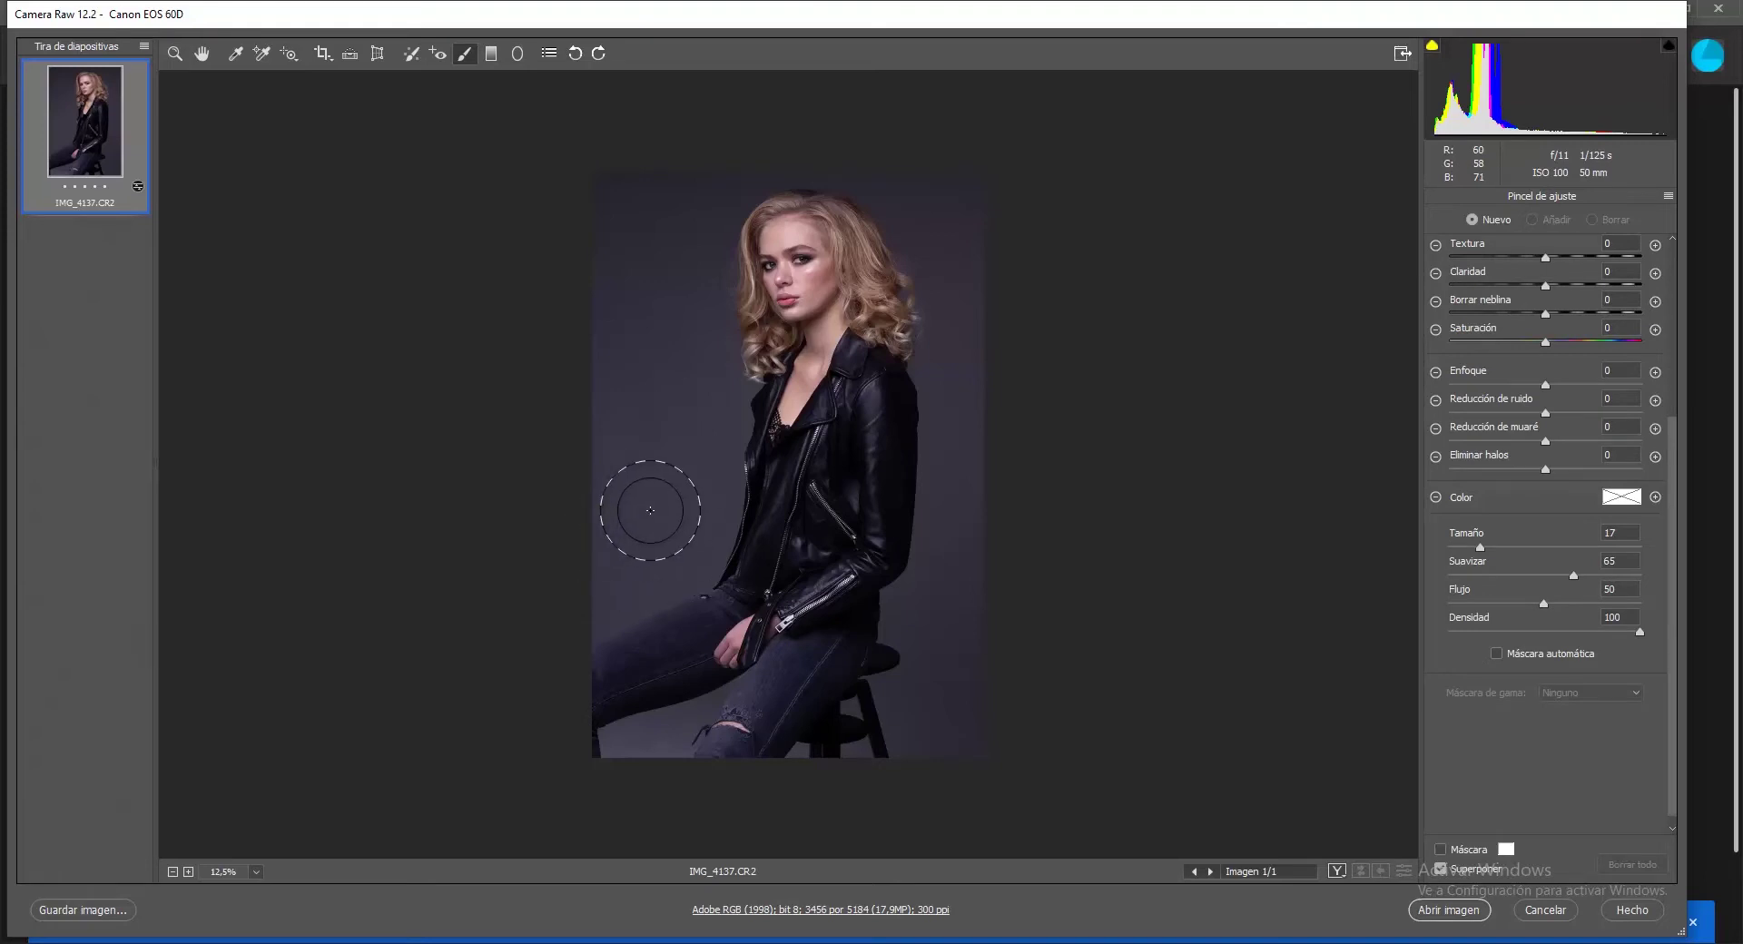
- Set the brush Color tint to green at hue 108, saturation 68
left_click(1614, 496)
mouse_move(864, 342)
left_mouse_down()
mouse_move(906, 344)
mouse_move(758, 340)
left_mouse_up()
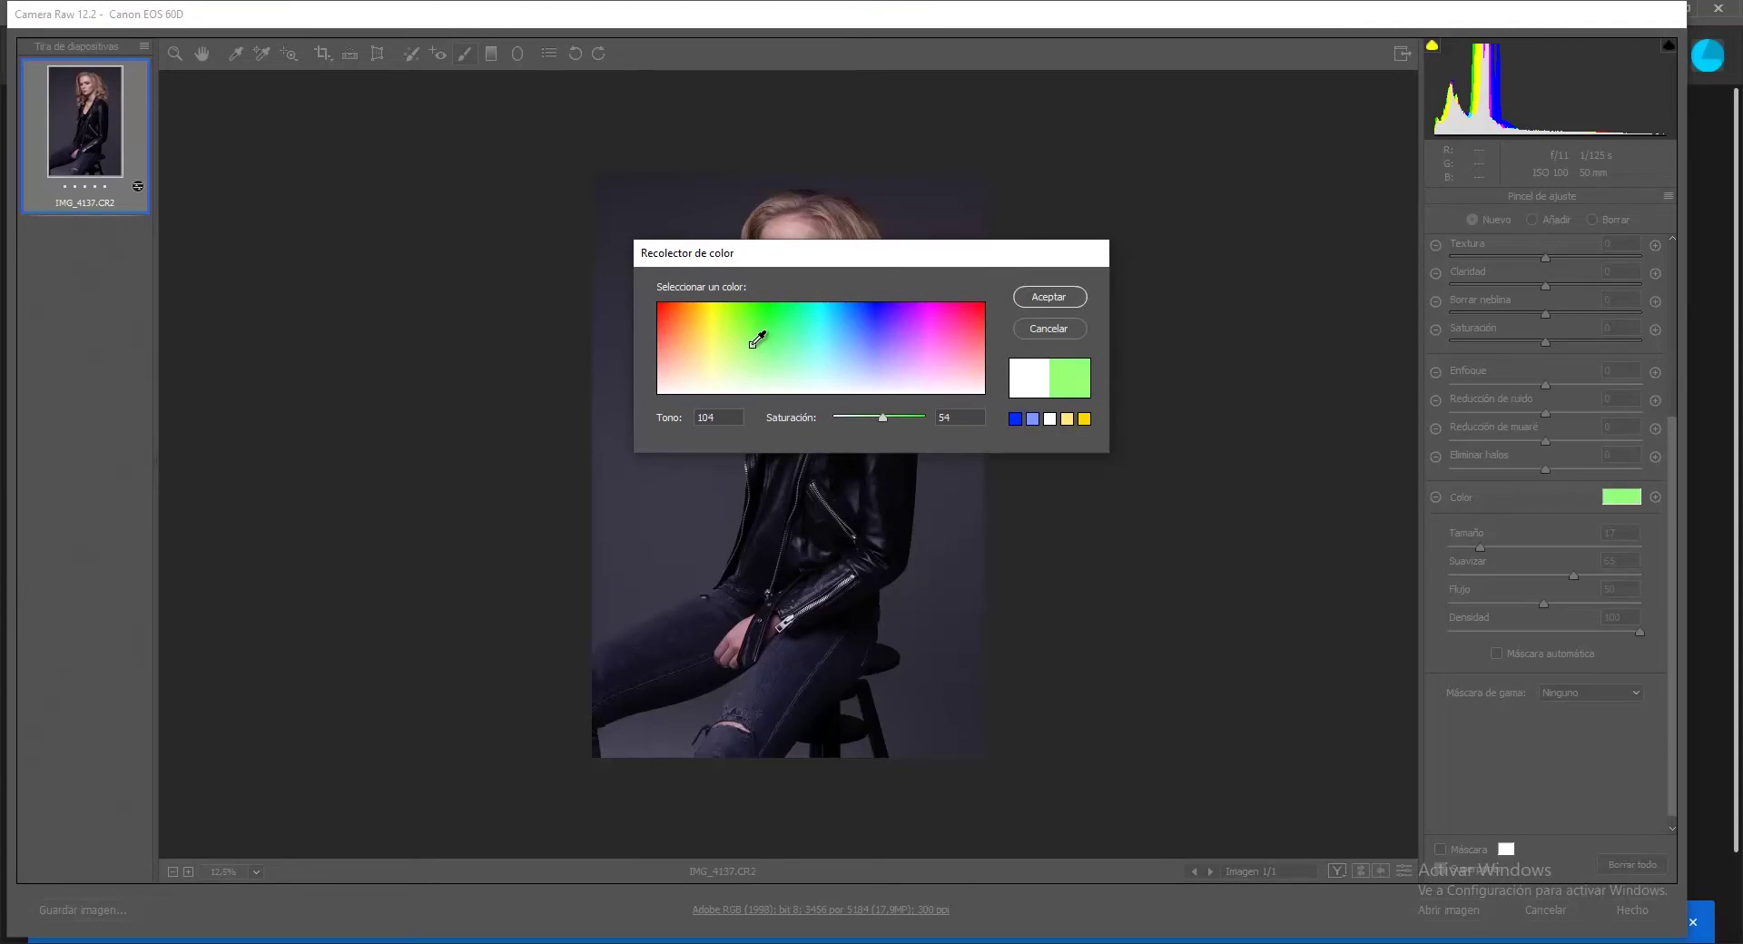
left_click_drag(758, 341, 820, 330)
left_click_drag(820, 331, 775, 337)
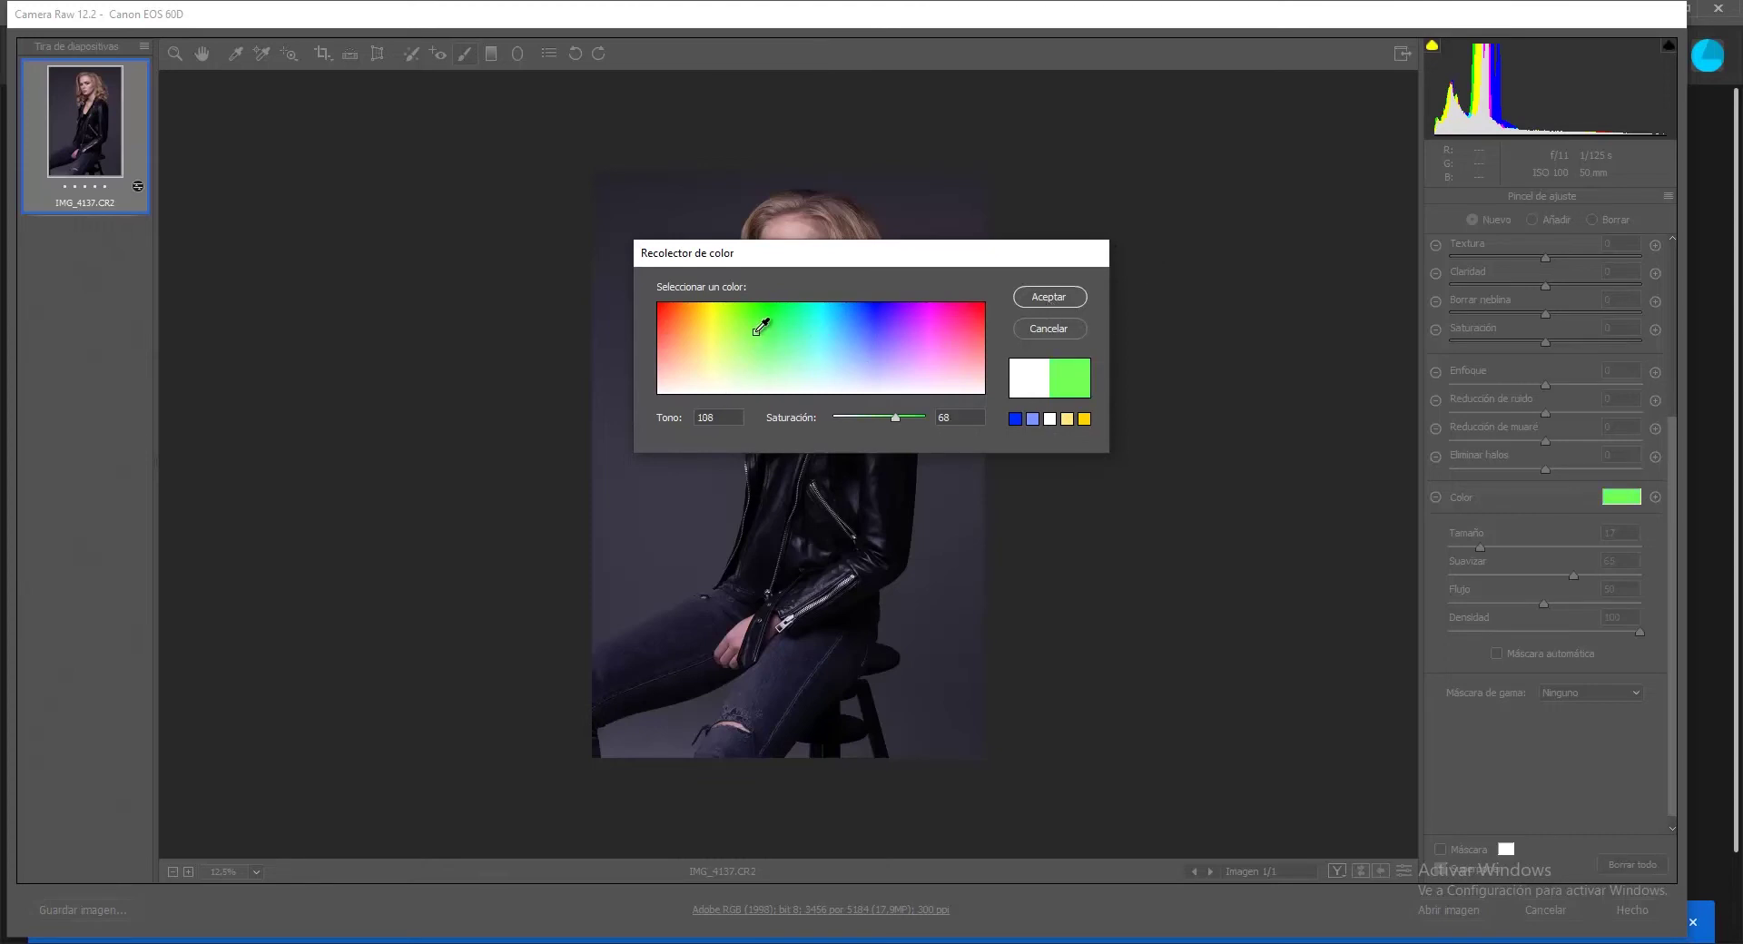
left_click(1067, 297)
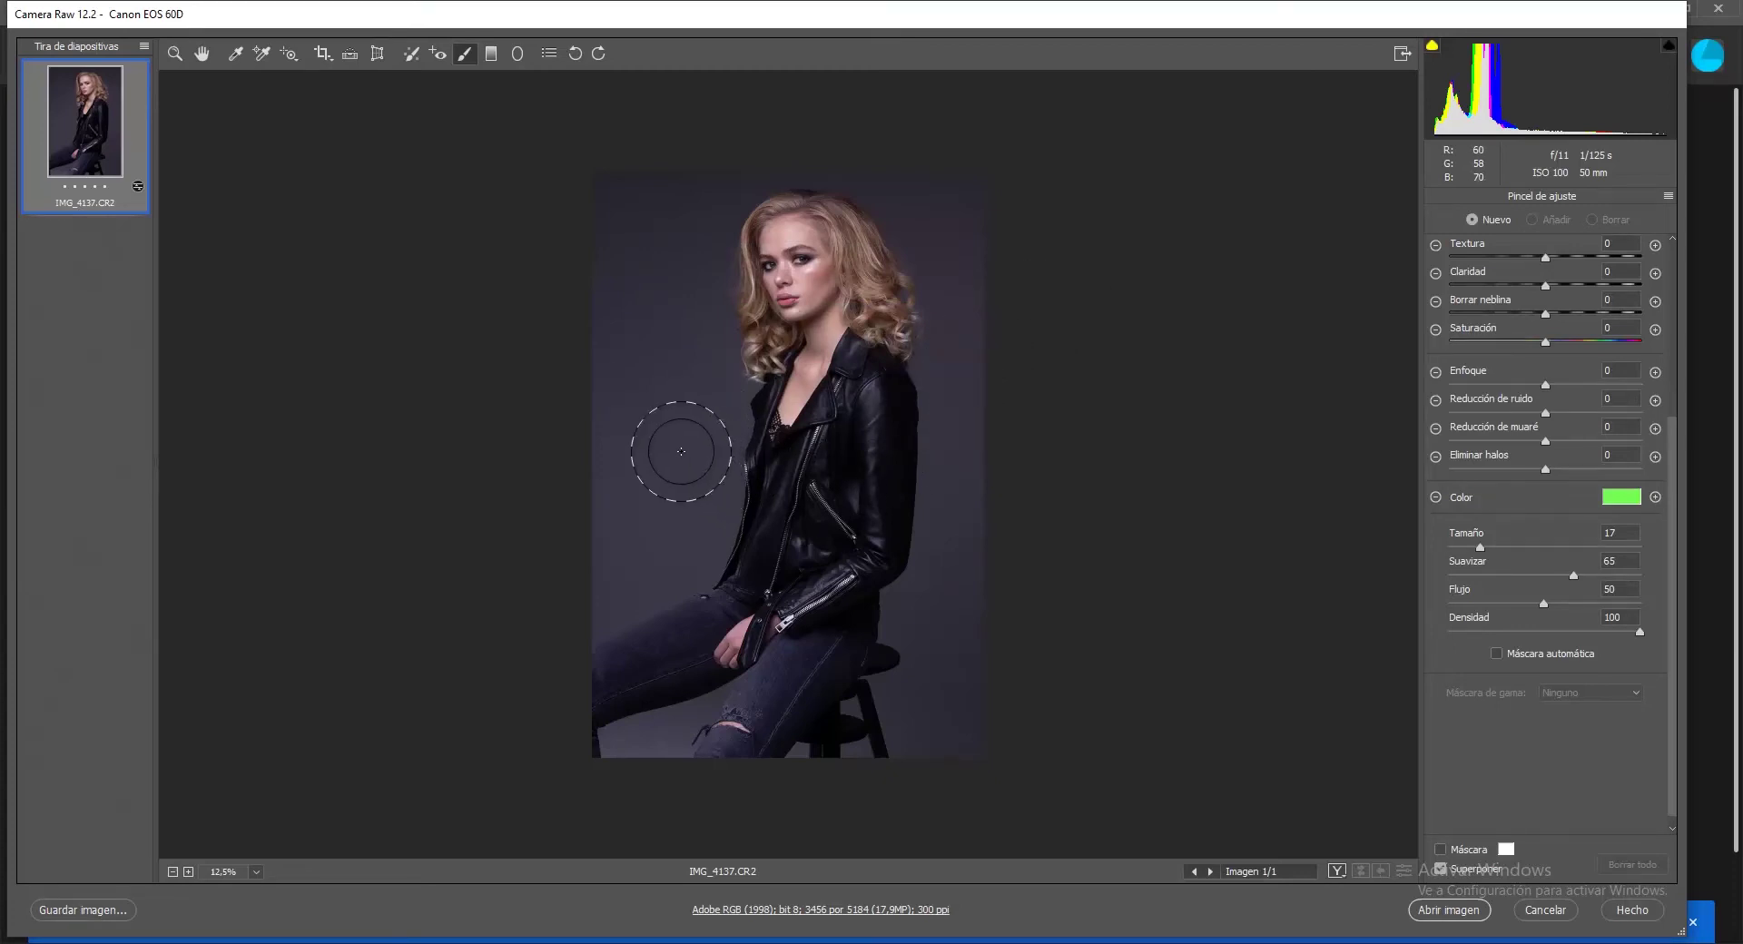
- Paint green tint over the background left of the jacket and right of the shoulder
left_click_drag(662, 467, 584, 583)
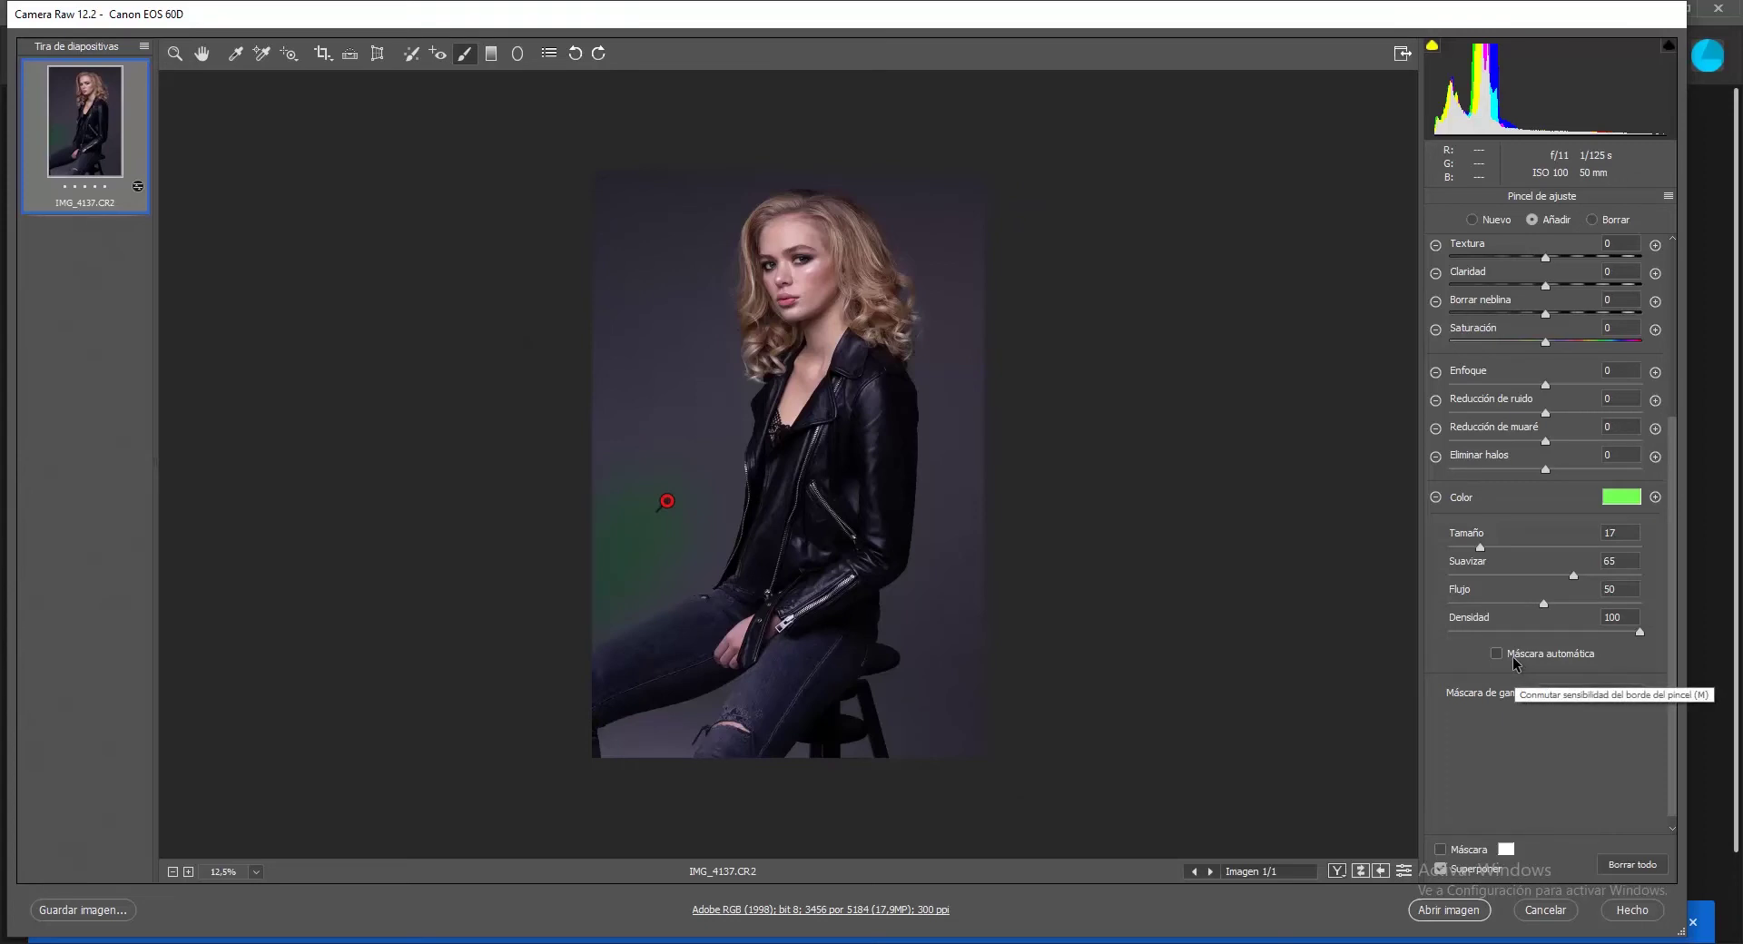
left_click_drag(908, 359, 945, 436)
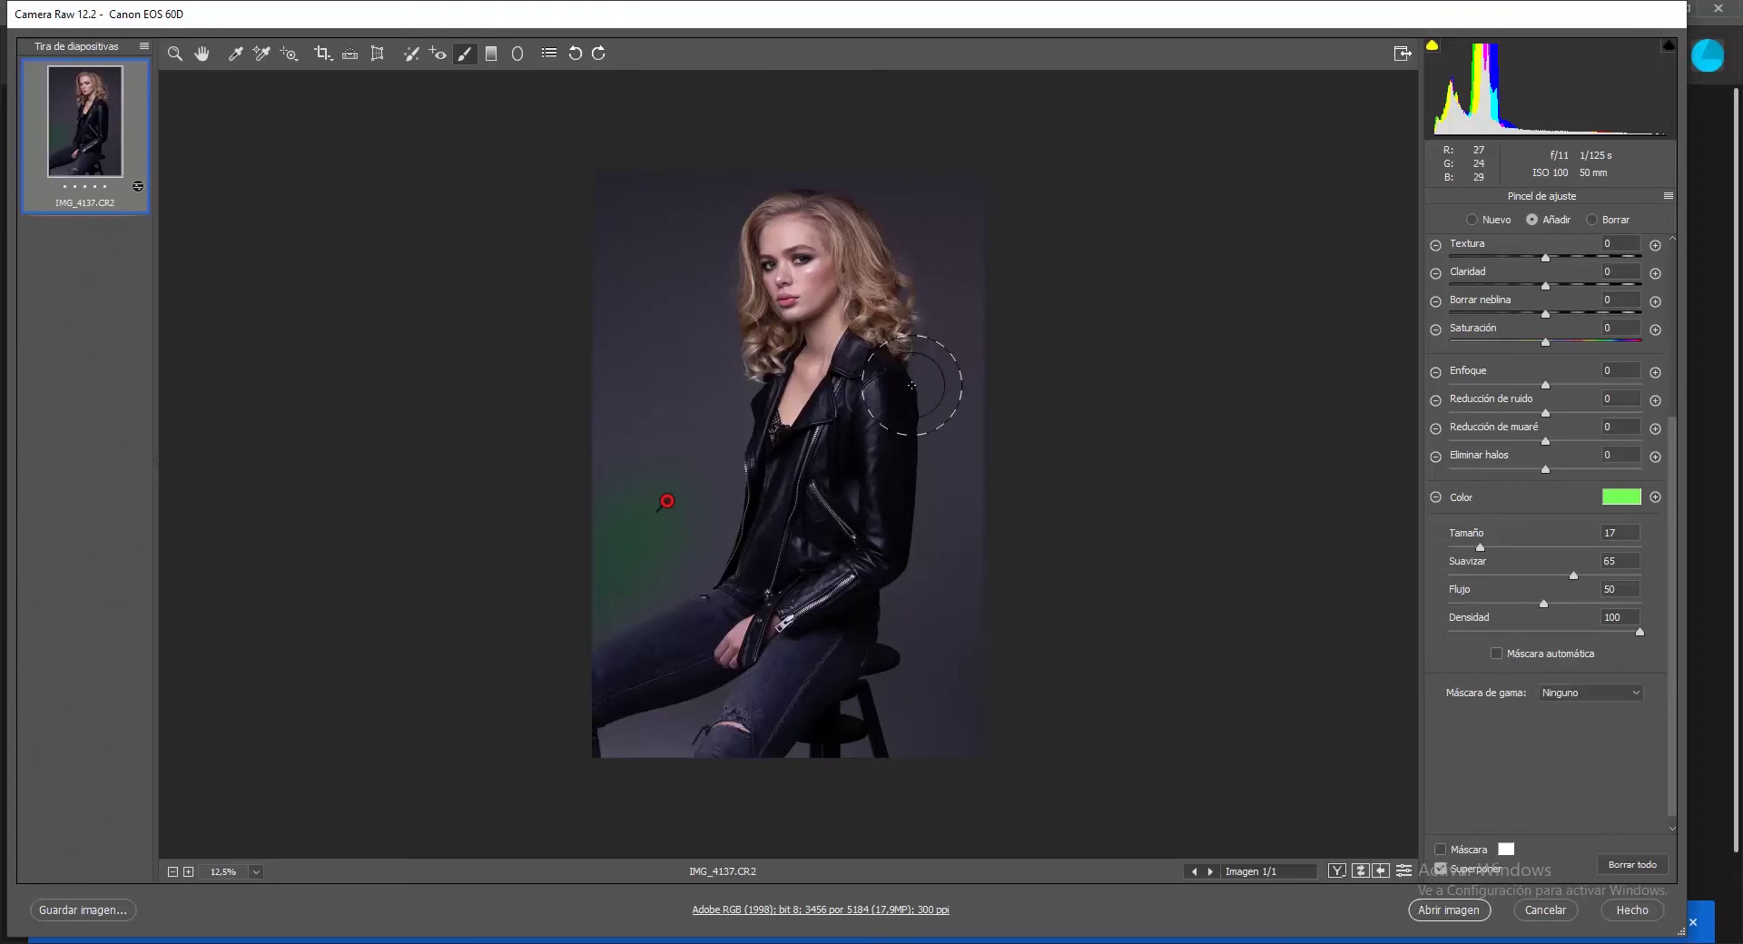
left_click_drag(905, 513, 1019, 407)
- Enable Auto Mask and paint green over the left background and behind the hair
left_click(1573, 654)
mouse_move(590, 509)
left_mouse_down()
mouse_move(603, 575)
mouse_move(584, 584)
mouse_move(634, 525)
mouse_move(651, 521)
mouse_move(623, 572)
mouse_move(685, 522)
mouse_move(642, 603)
mouse_move(584, 603)
left_mouse_up()
mouse_move(672, 509)
left_mouse_down()
mouse_move(701, 417)
mouse_move(681, 370)
mouse_move(693, 378)
mouse_move(681, 253)
mouse_move(654, 401)
mouse_move(607, 260)
left_mouse_up()
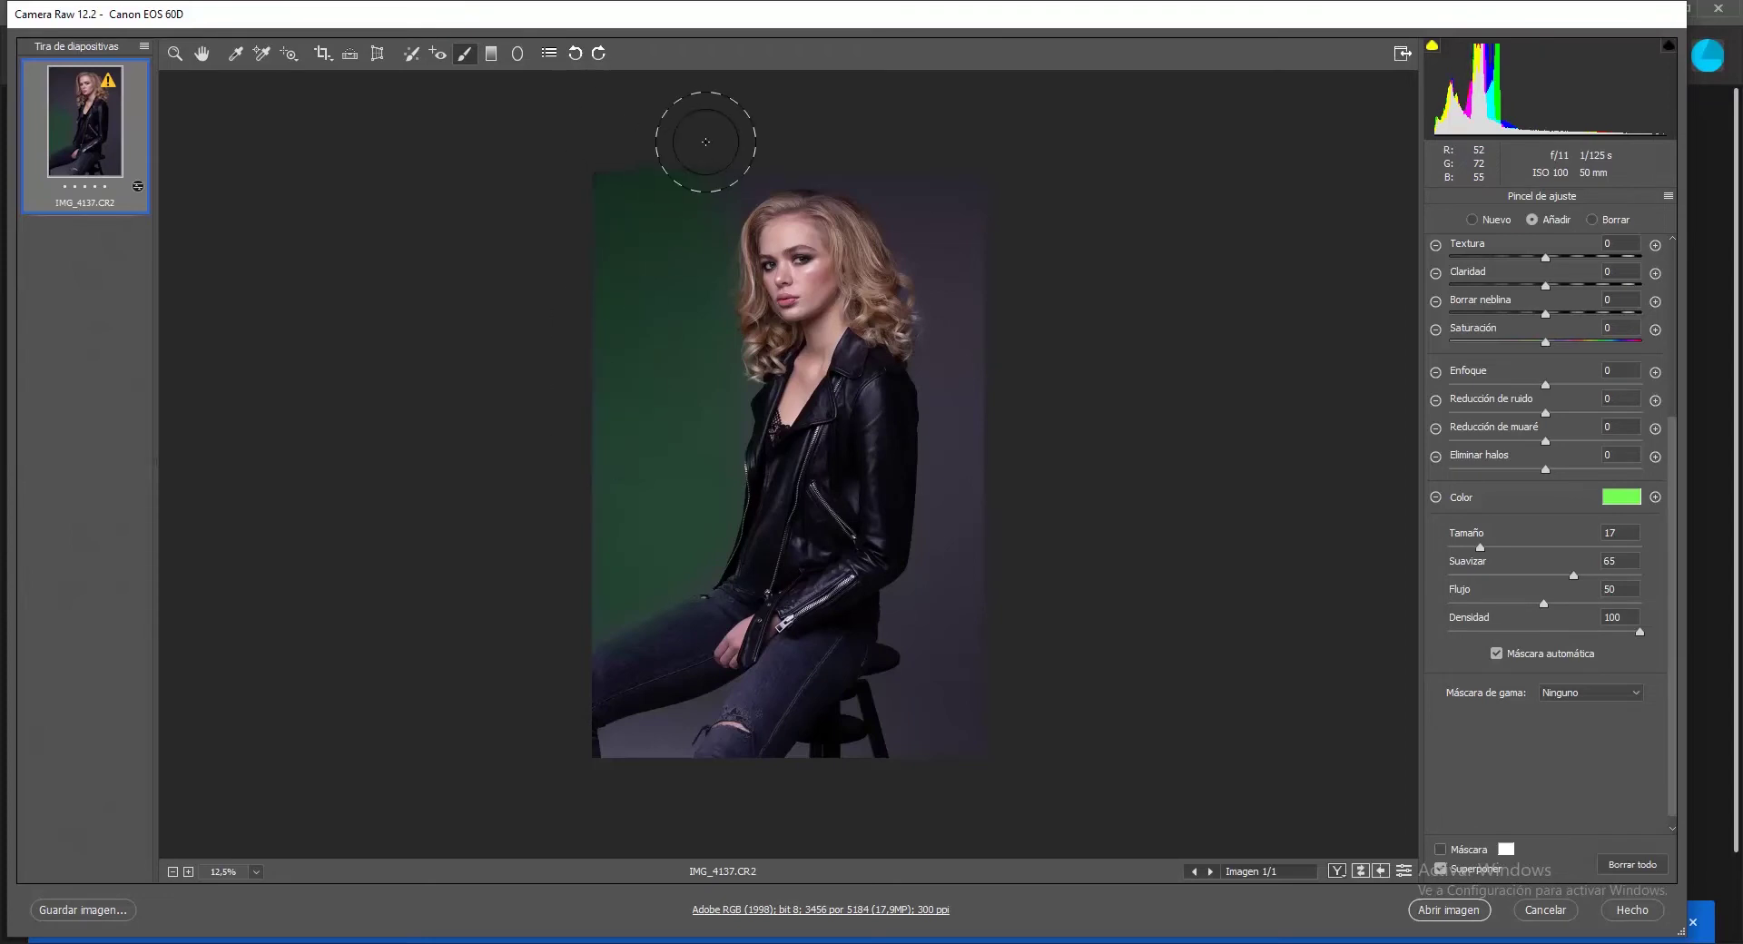
mouse_move(696, 173)
left_mouse_down()
mouse_move(692, 195)
mouse_move(751, 155)
mouse_move(836, 144)
mouse_move(935, 175)
mouse_move(929, 221)
mouse_move(977, 283)
mouse_move(972, 263)
mouse_move(953, 477)
left_mouse_up()
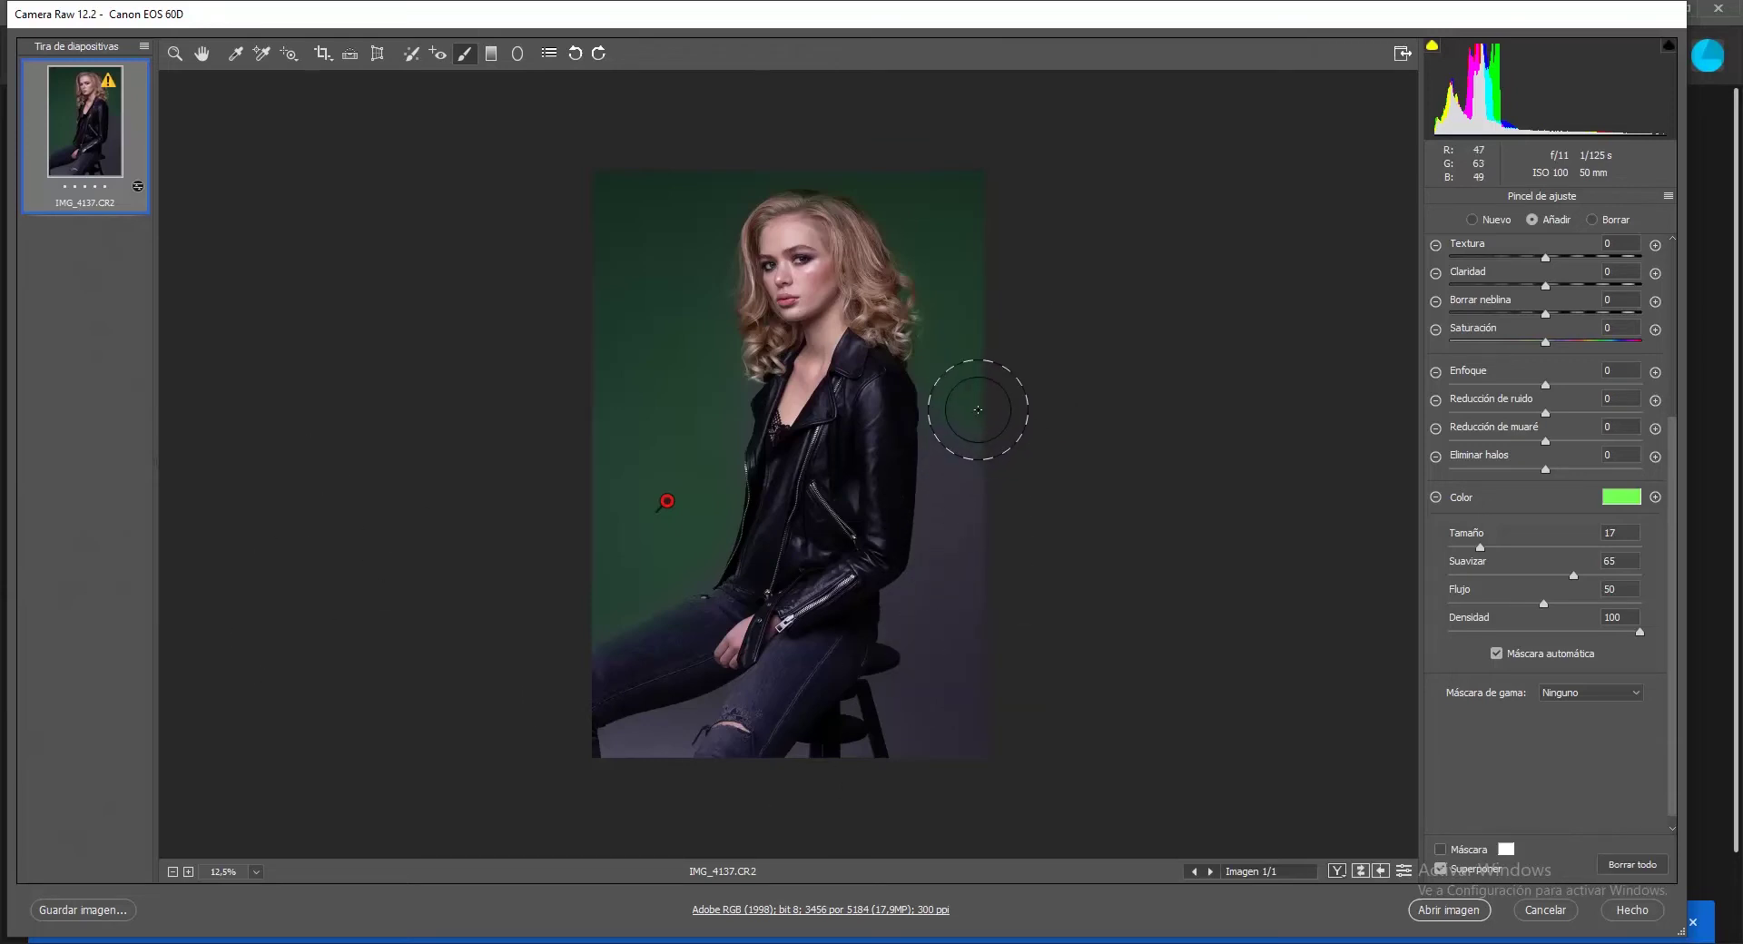
- Brush green over the right background and the gaps beside the jacket and legs
mouse_move(978, 410)
left_mouse_down()
mouse_move(964, 428)
mouse_move(964, 310)
mouse_move(975, 715)
mouse_move(928, 710)
mouse_move(954, 584)
left_mouse_up()
mouse_move(954, 308)
left_mouse_down()
mouse_move(926, 222)
mouse_move(978, 353)
left_mouse_up()
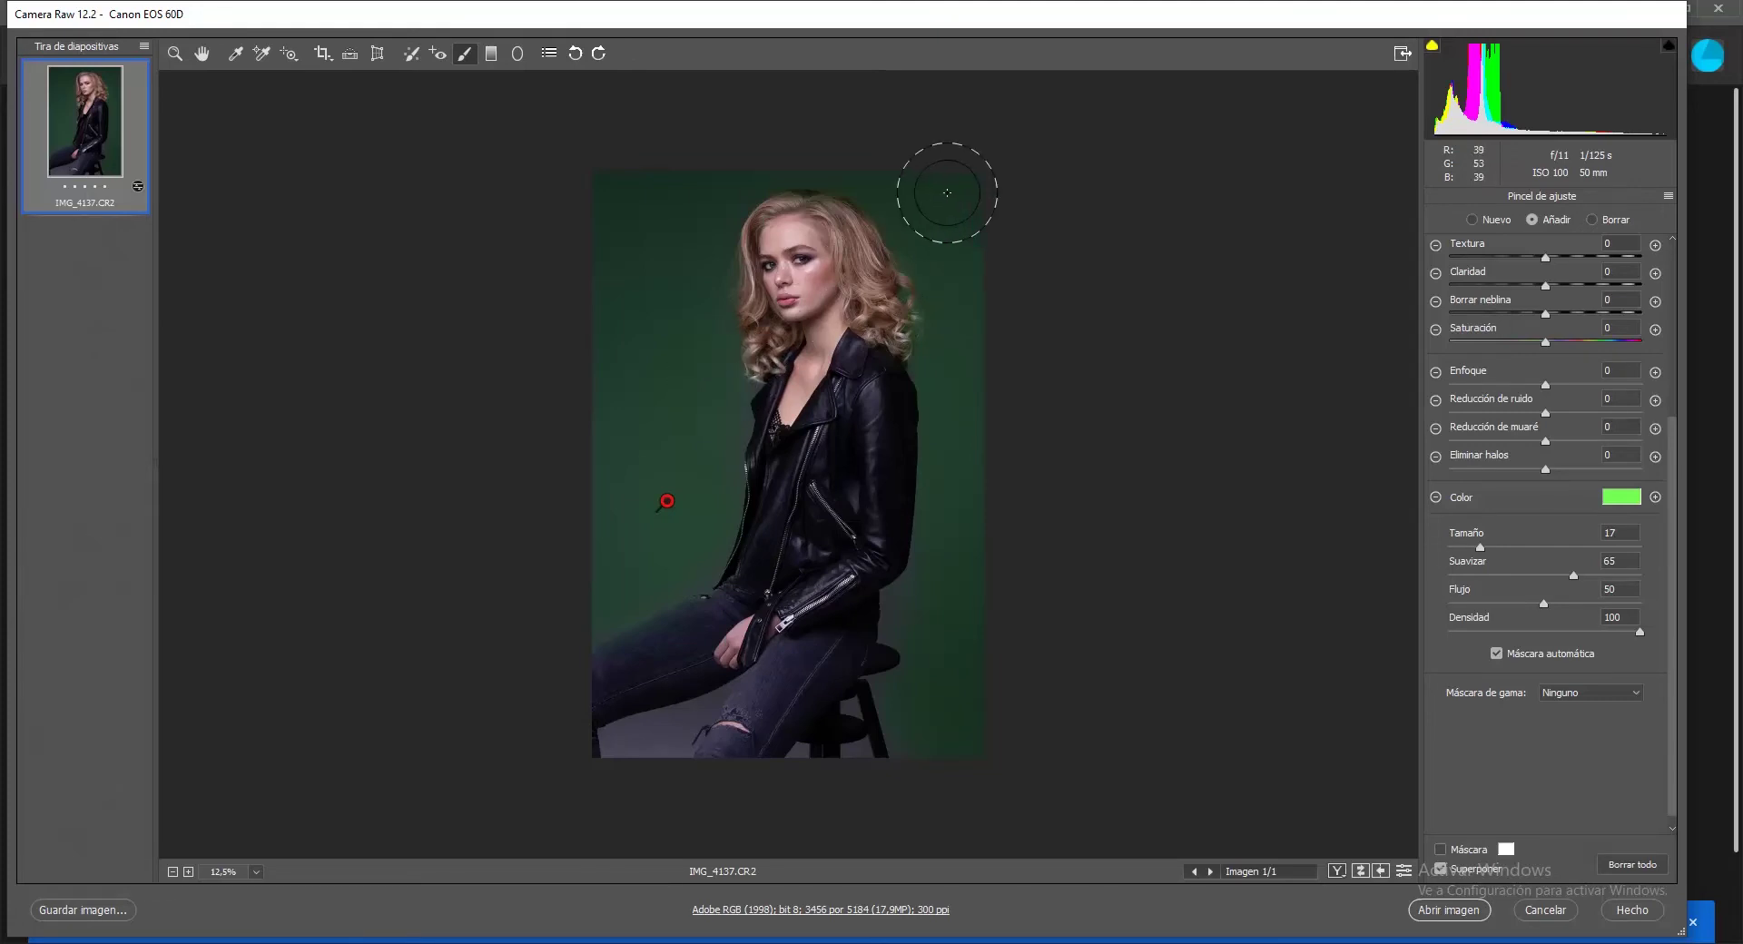
left_click_drag(699, 408, 707, 413)
left_click_drag(667, 501, 657, 680)
mouse_move(1023, 645)
left_mouse_down()
mouse_move(913, 622)
mouse_move(909, 731)
mouse_move(817, 779)
left_mouse_up()
left_click_drag(913, 666, 887, 777)
- Shrink the brush to size 14 and paint green along the jacket's left edge
left_click_drag(1483, 543, 1475, 543)
key("ctrl+plus")
key("ctrl+plus")
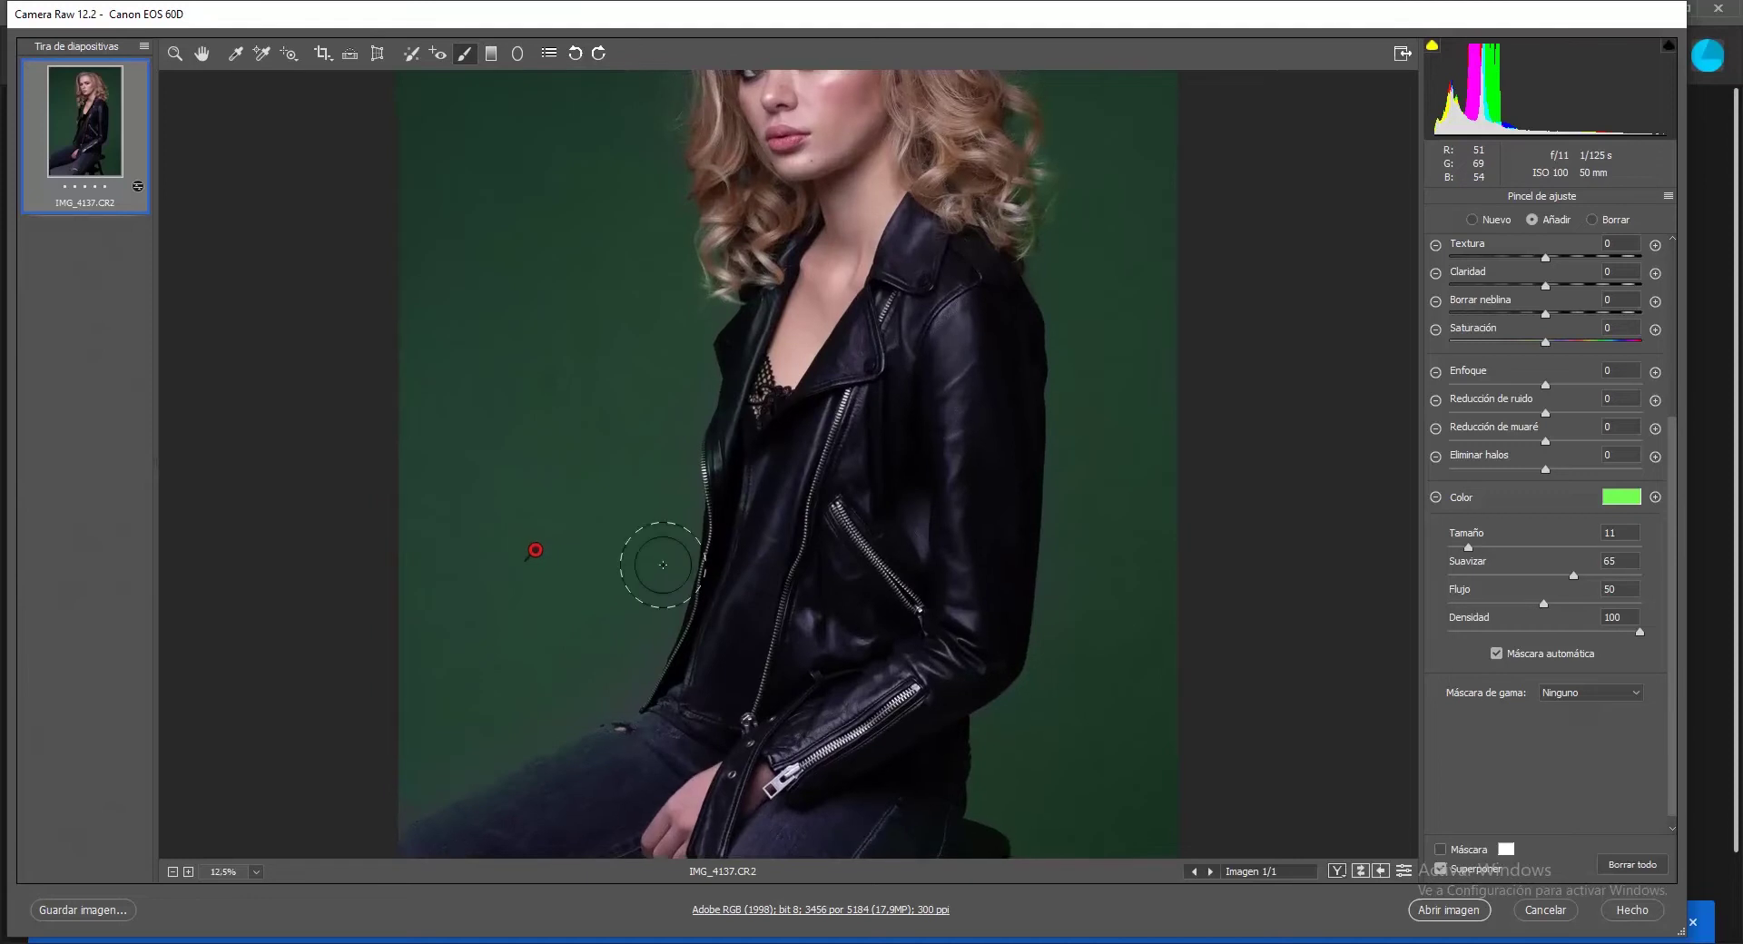
key("ctrl+0")
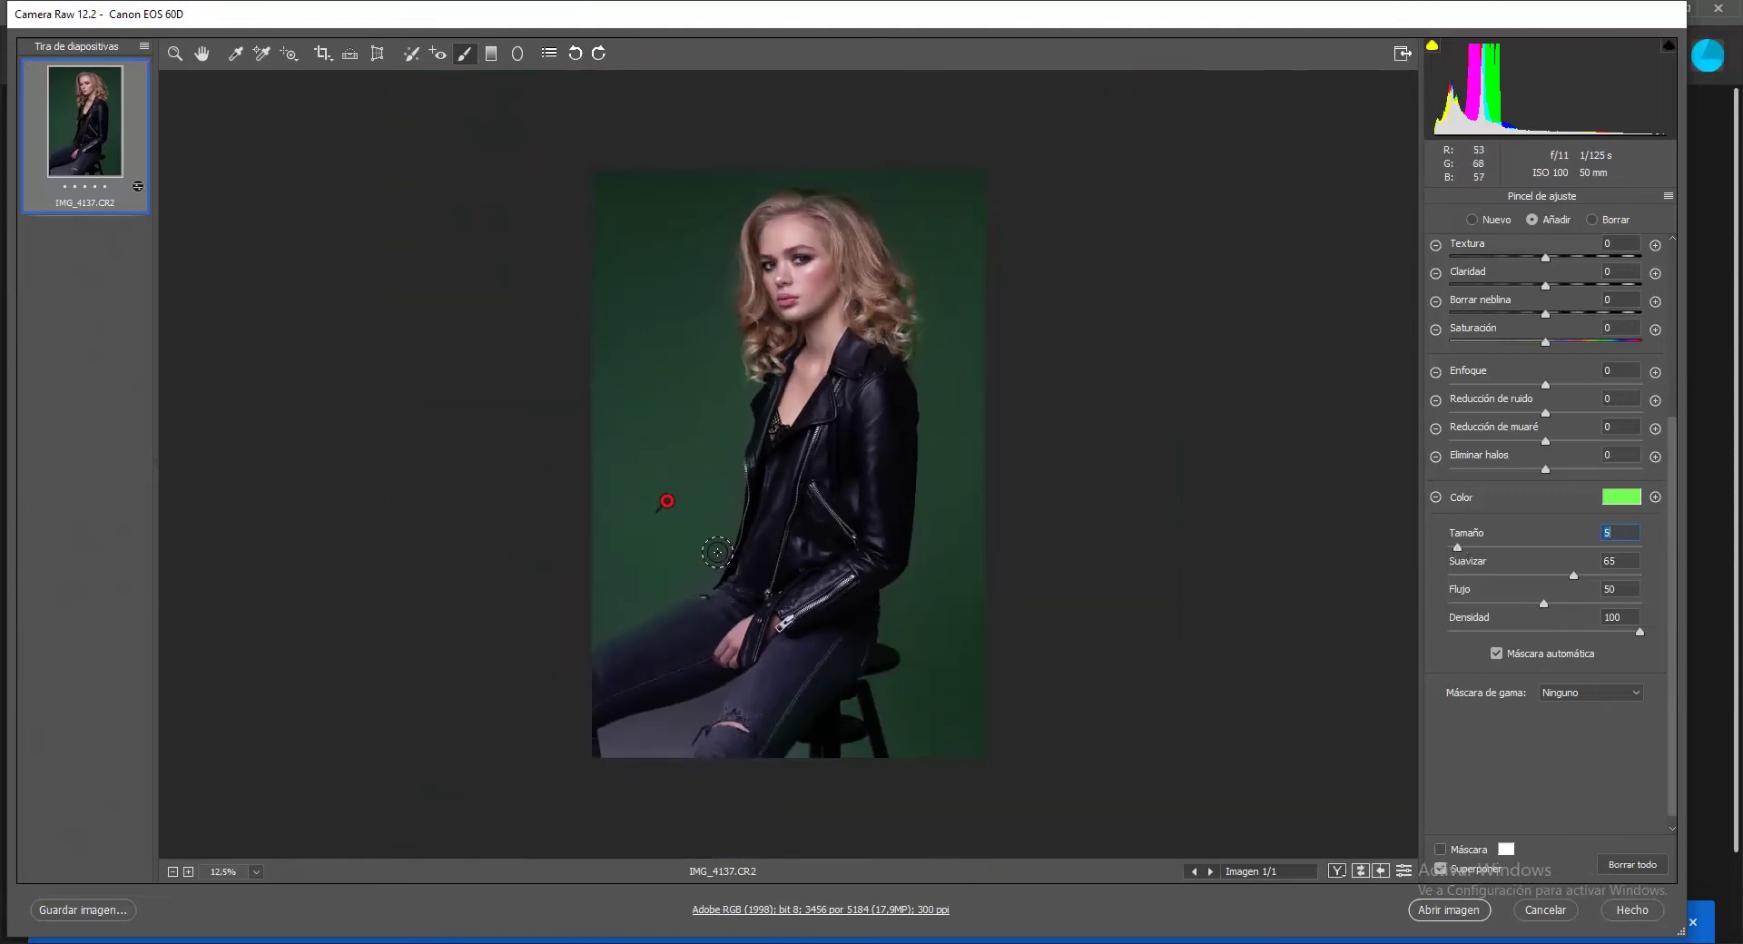
key("ctrl+plus")
key("ctrl+plus")
key("ctrl+plus")
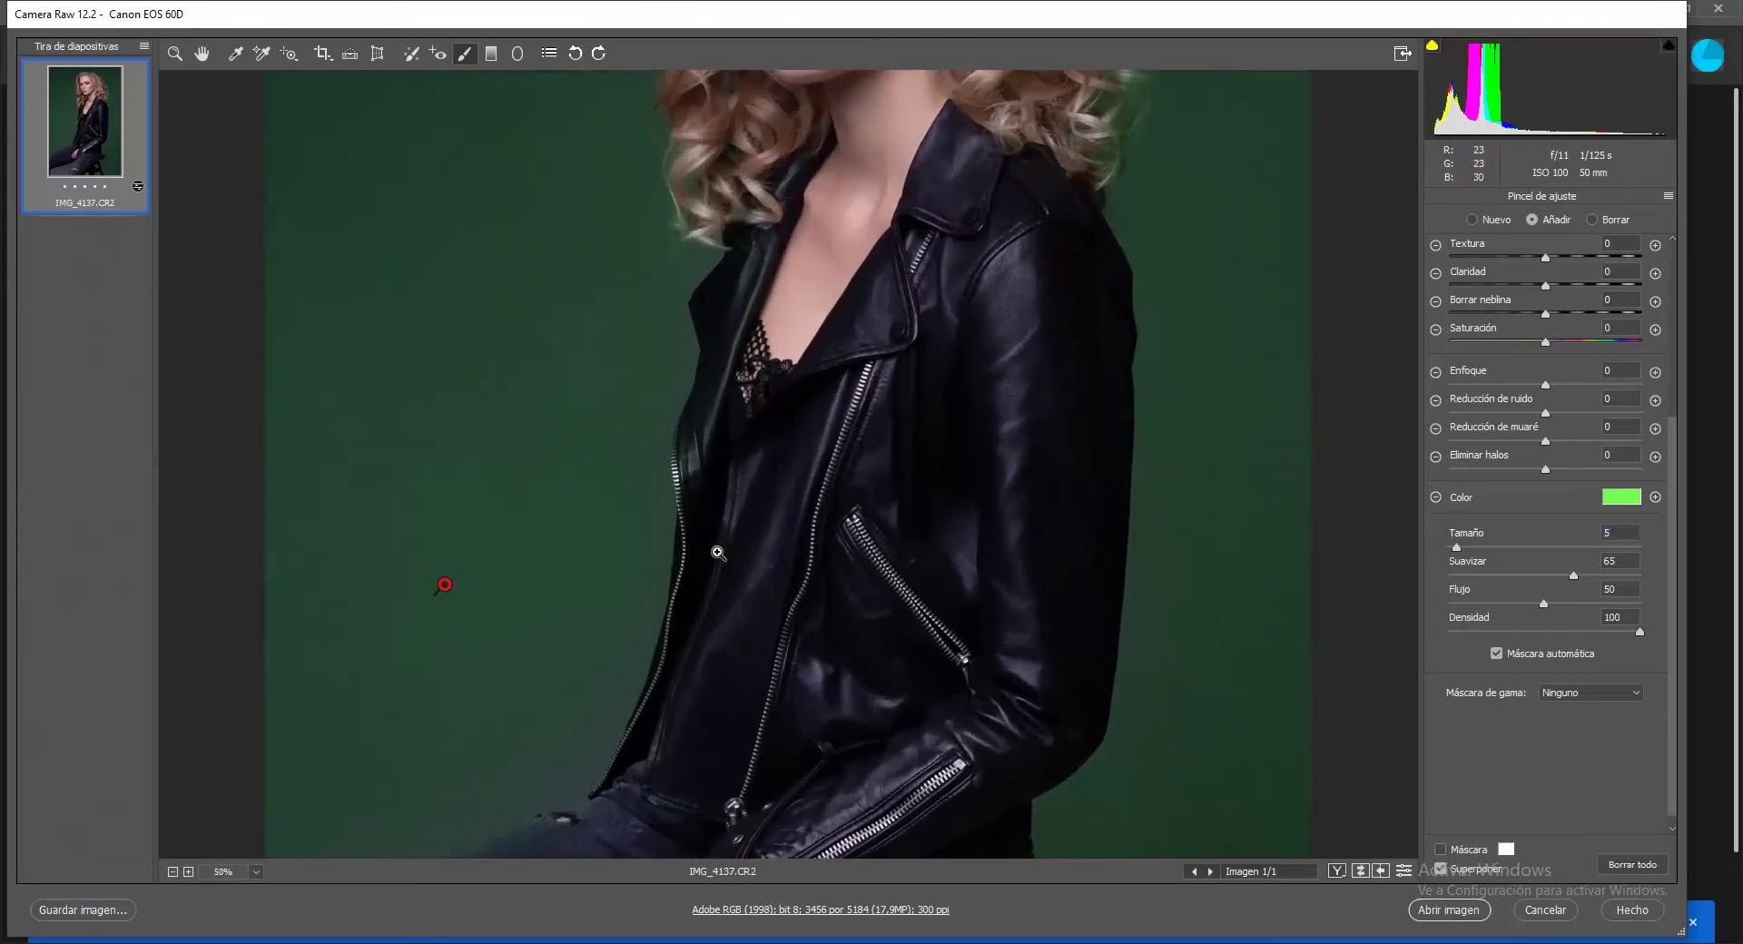
key("ctrl+plus")
key("ctrl+plus")
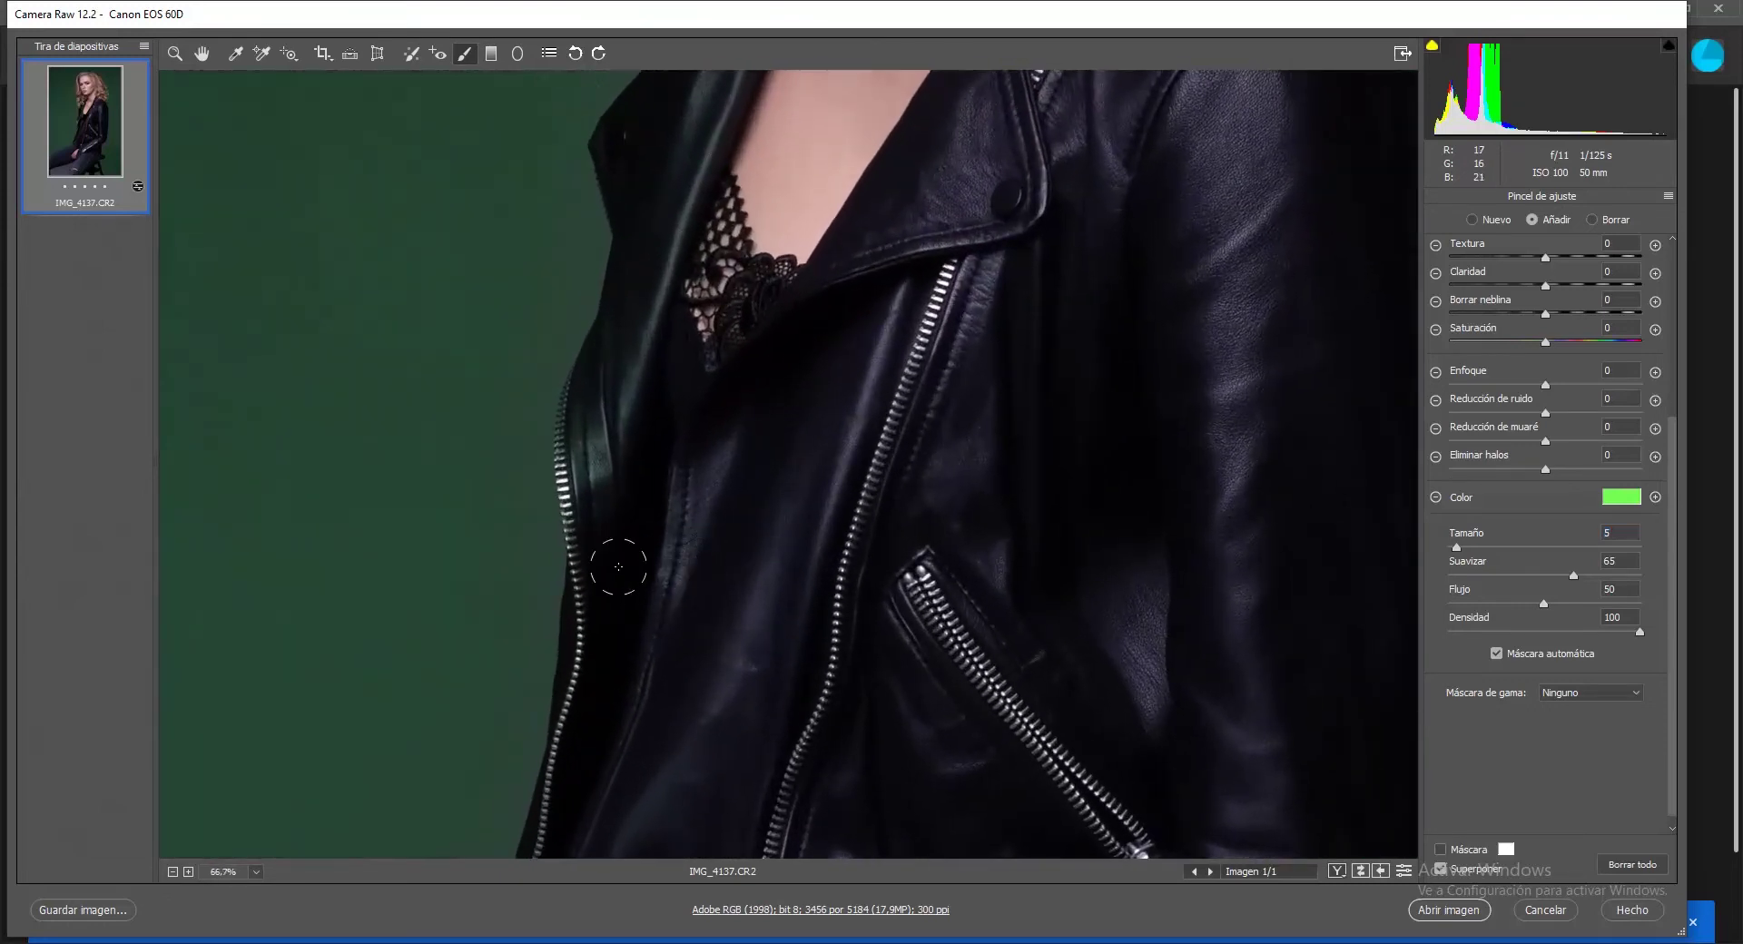
scroll(618, 566, "down", 1)
scroll(575, 577, "down", 3)
key("ctrl+minus")
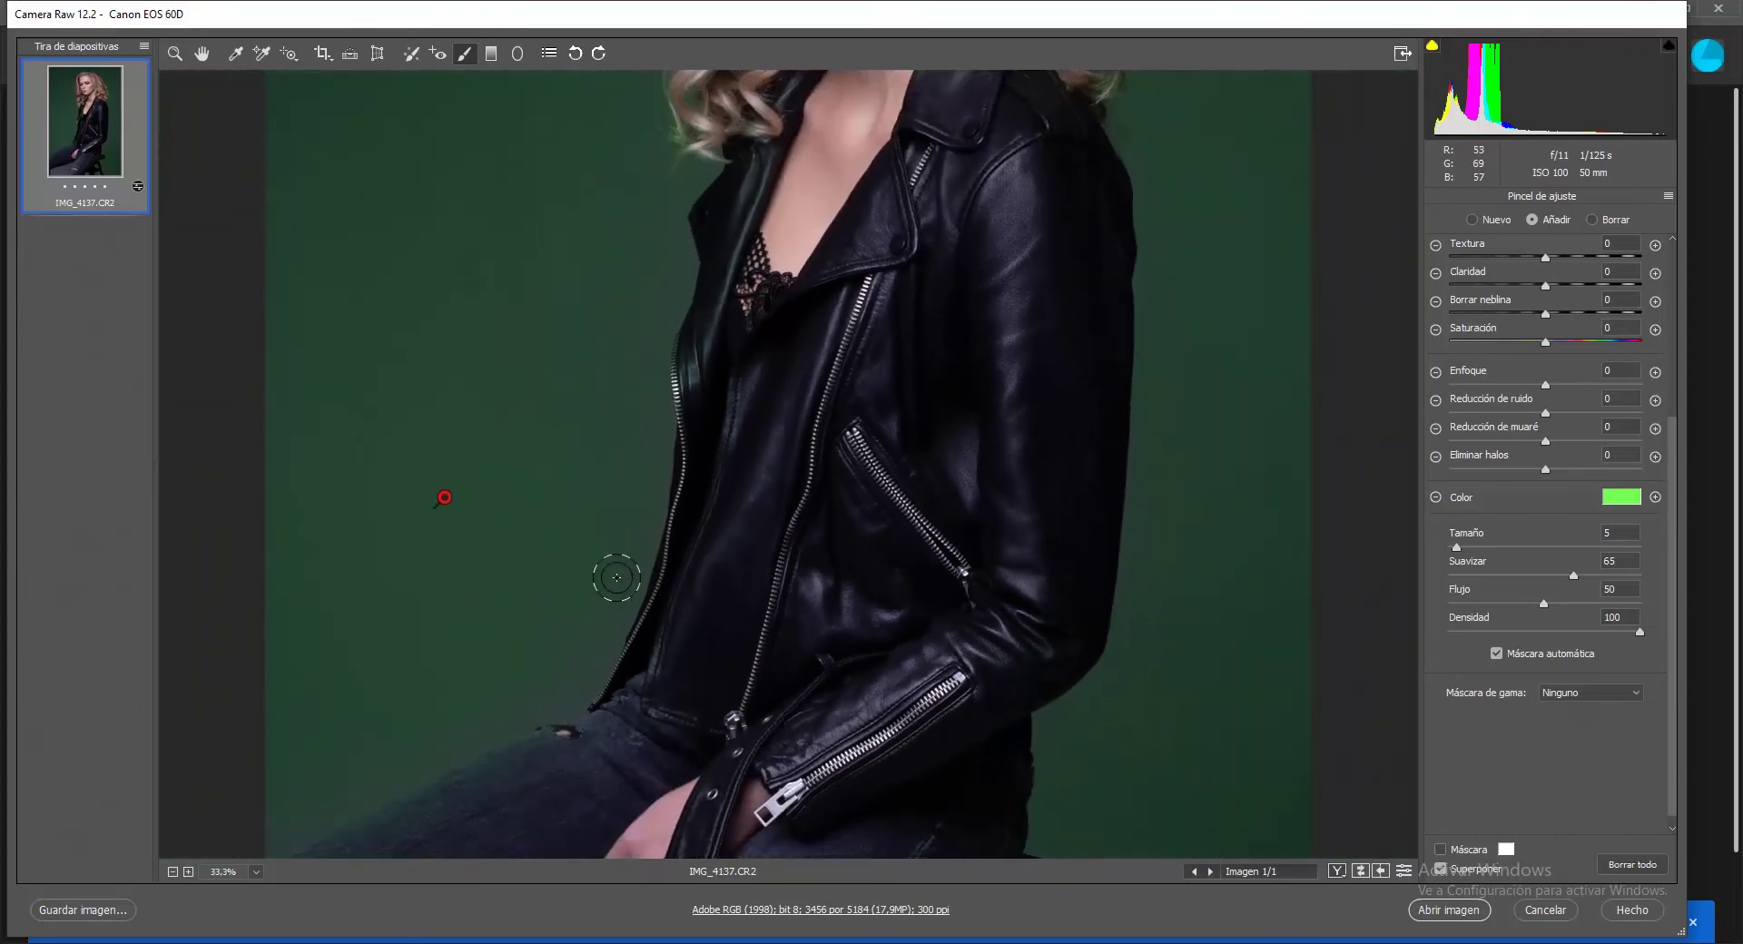
left_click_drag(617, 581, 597, 622)
- Tint the background beside the jacket and the floor left of the torn knee green
scroll(409, 684, "down", 4)
scroll(421, 654, "down", 1)
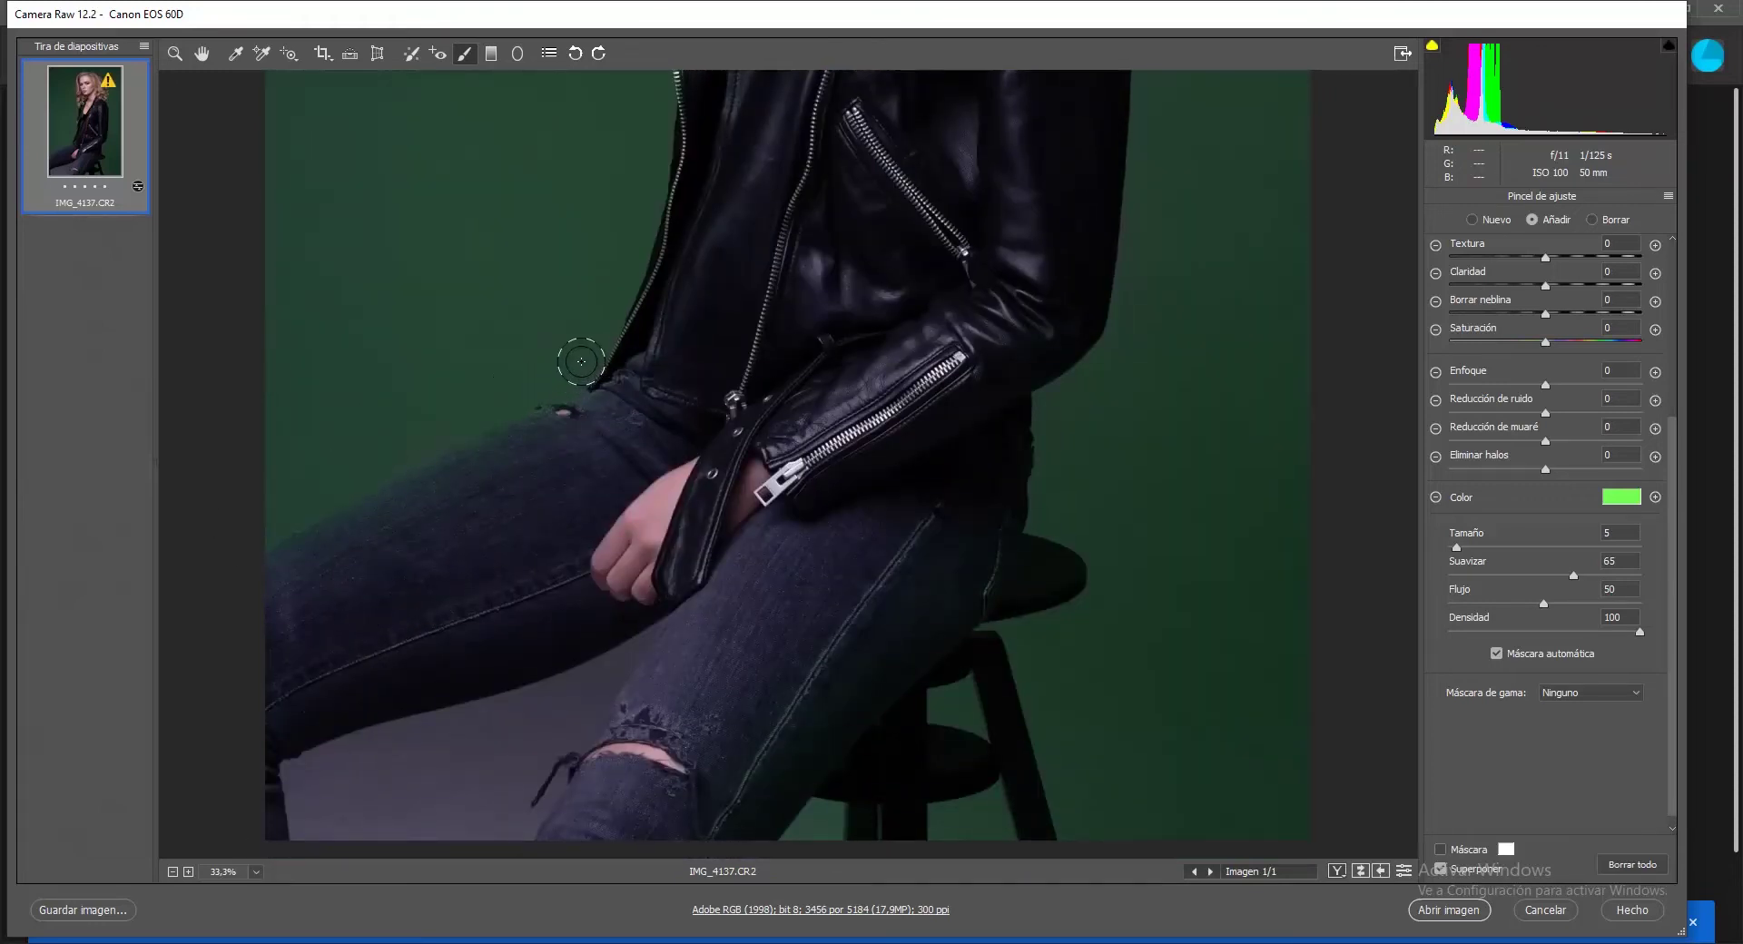
left_click(439, 172)
scroll(349, 484, "up", 1)
scroll(349, 484, "down", 1)
mouse_move(347, 785)
left_mouse_down()
mouse_move(295, 794)
mouse_move(309, 826)
mouse_move(402, 840)
mouse_move(533, 818)
mouse_move(339, 809)
mouse_move(381, 782)
mouse_move(315, 774)
mouse_move(392, 751)
mouse_move(378, 751)
mouse_move(478, 781)
mouse_move(537, 759)
mouse_move(475, 746)
left_mouse_up()
mouse_move(351, 754)
left_mouse_down()
mouse_move(389, 762)
mouse_move(463, 727)
mouse_move(295, 773)
left_mouse_up()
left_click_drag(524, 727, 548, 730)
- At 200% zoom on the knee, paint the background mask along both jeans edges
left_click(702, 638)
scroll(431, 582, "down", 3)
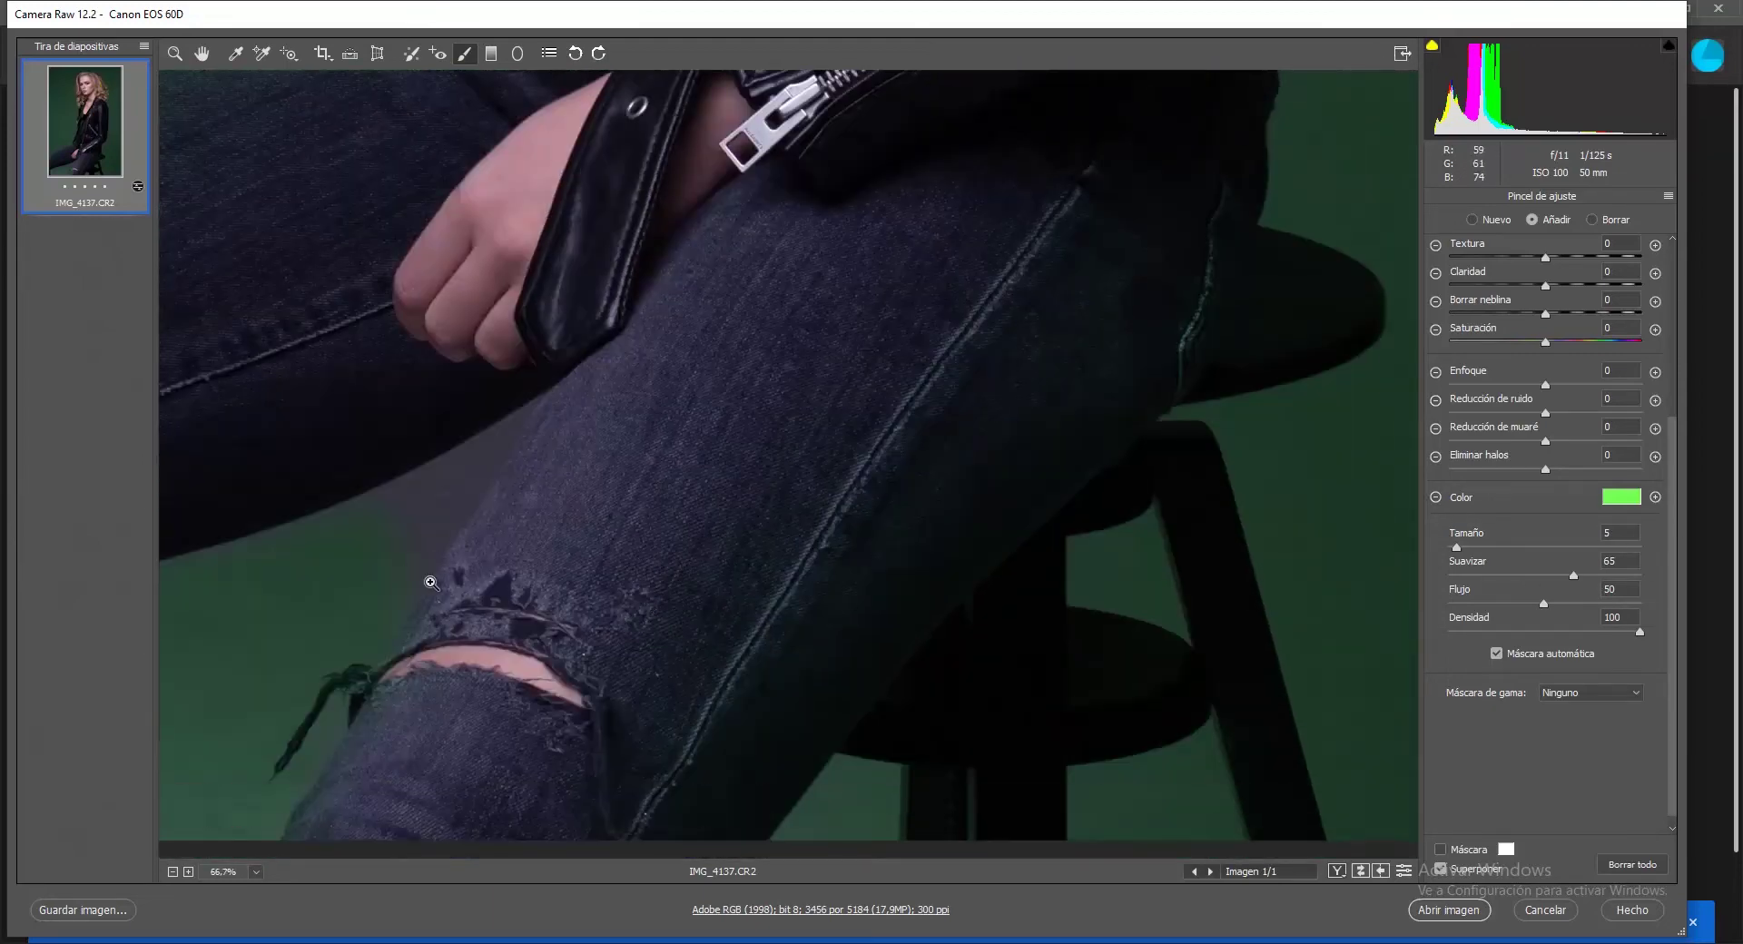
left_click(431, 582)
key("h")
mouse_move(673, 425)
left_mouse_down()
mouse_move(773, 370)
mouse_move(830, 411)
left_mouse_up()
left_click(708, 447)
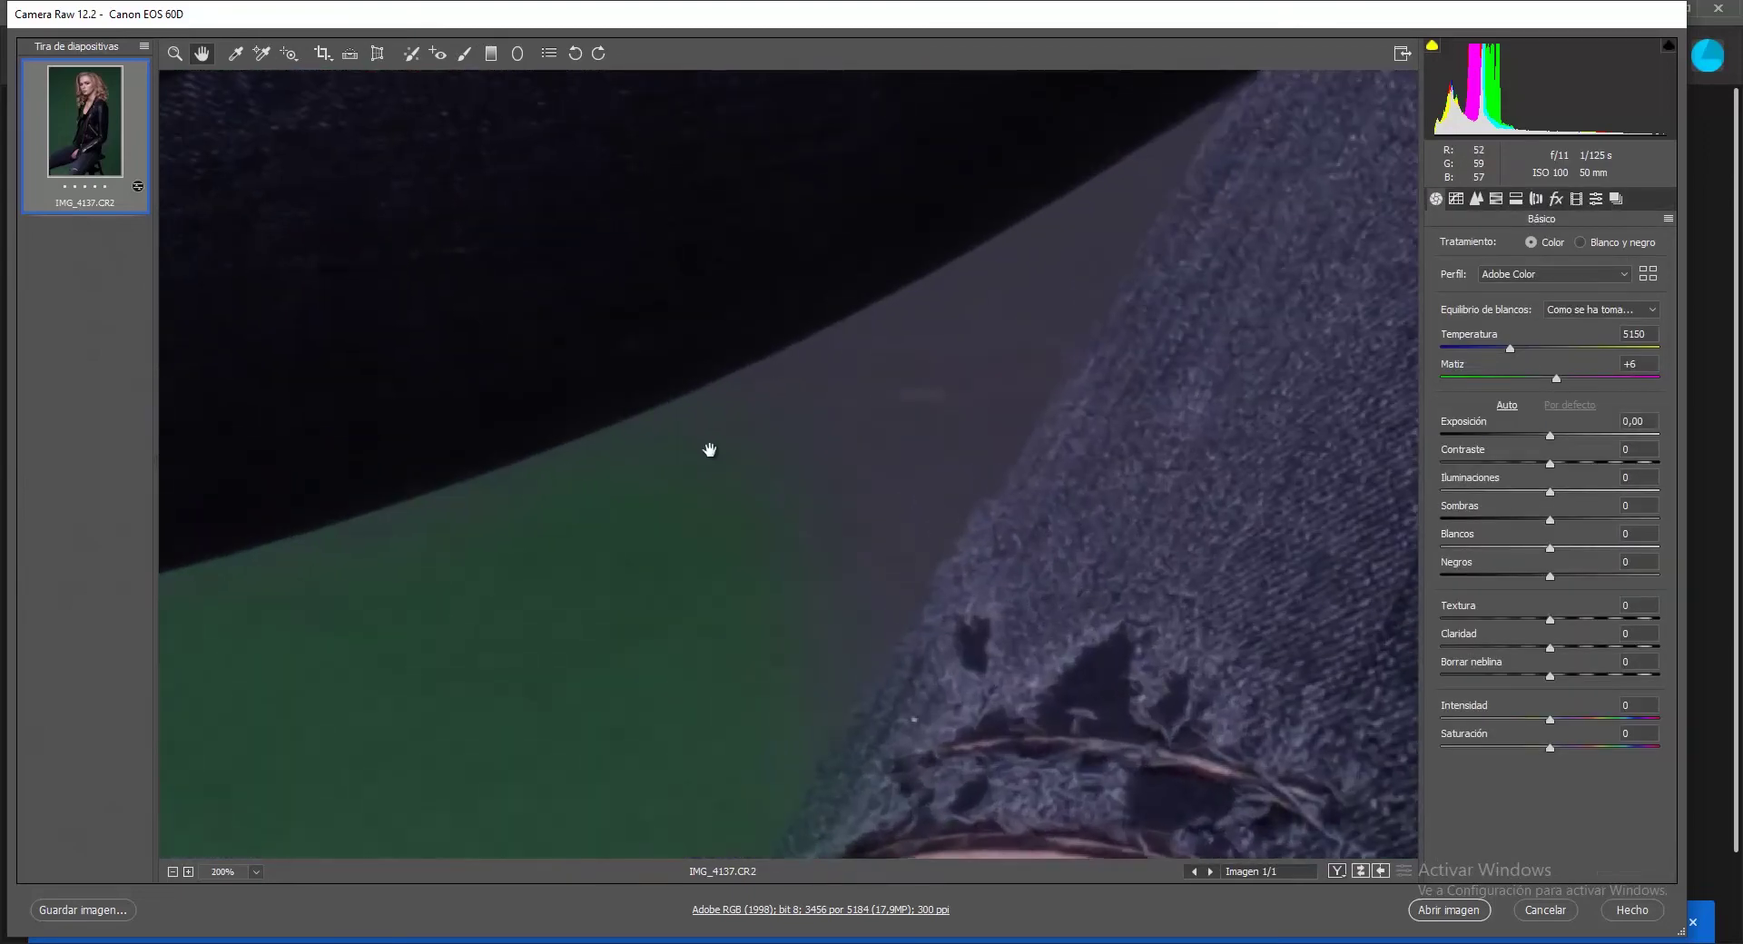
left_click(411, 55)
left_click(464, 52)
mouse_move(798, 712)
left_mouse_down()
mouse_move(823, 643)
mouse_move(774, 710)
left_mouse_up()
left_click_drag(1009, 375, 1158, 148)
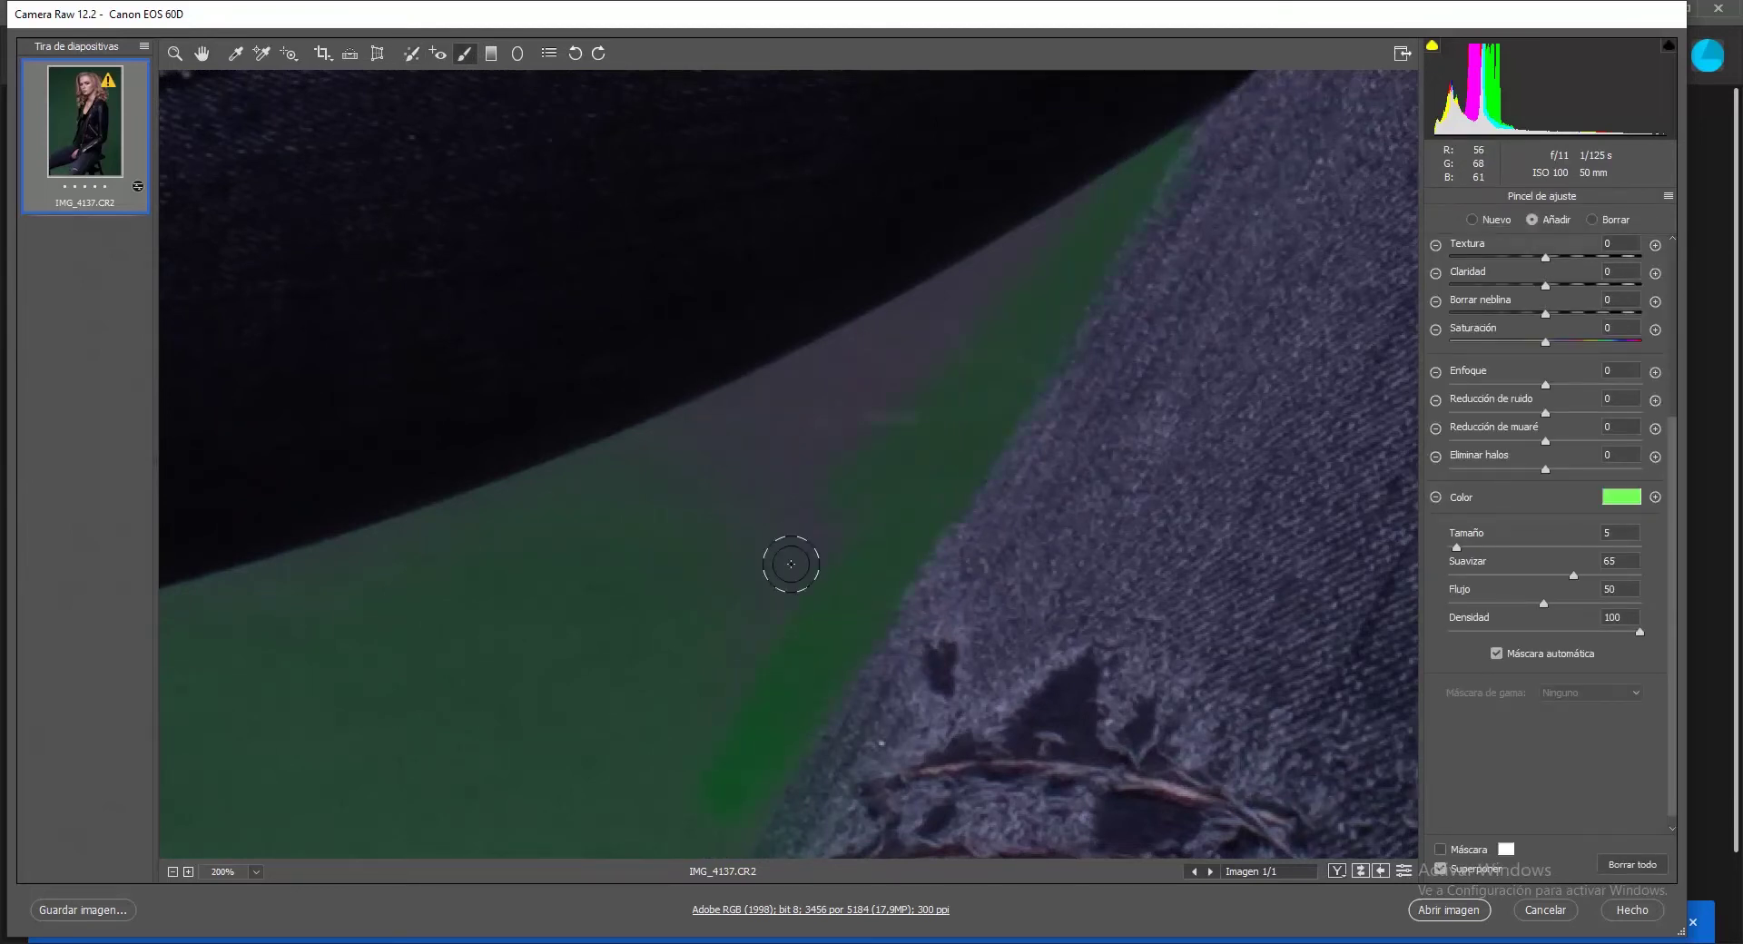
left_click_drag(791, 564, 615, 809)
- Zoom back out, reselect the background brush adjustment, and bring the knee into view
left_click(456, 539, "alt")
left_click(456, 539, "alt")
left_click(455, 539, "alt")
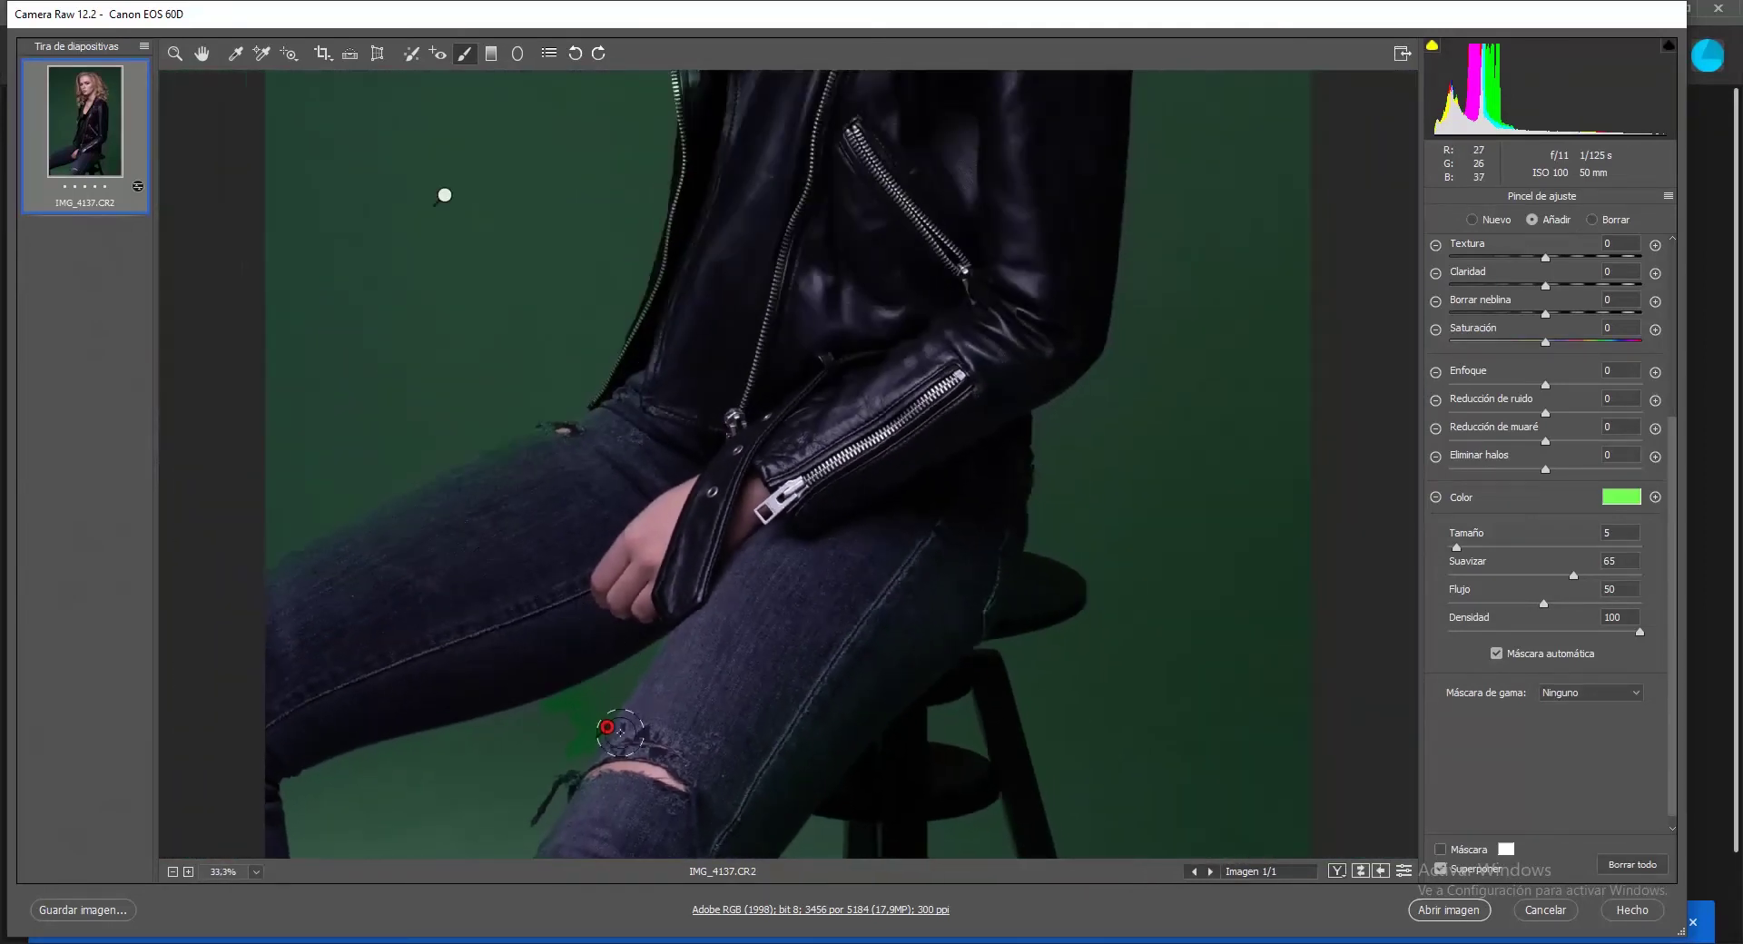
key("Delete")
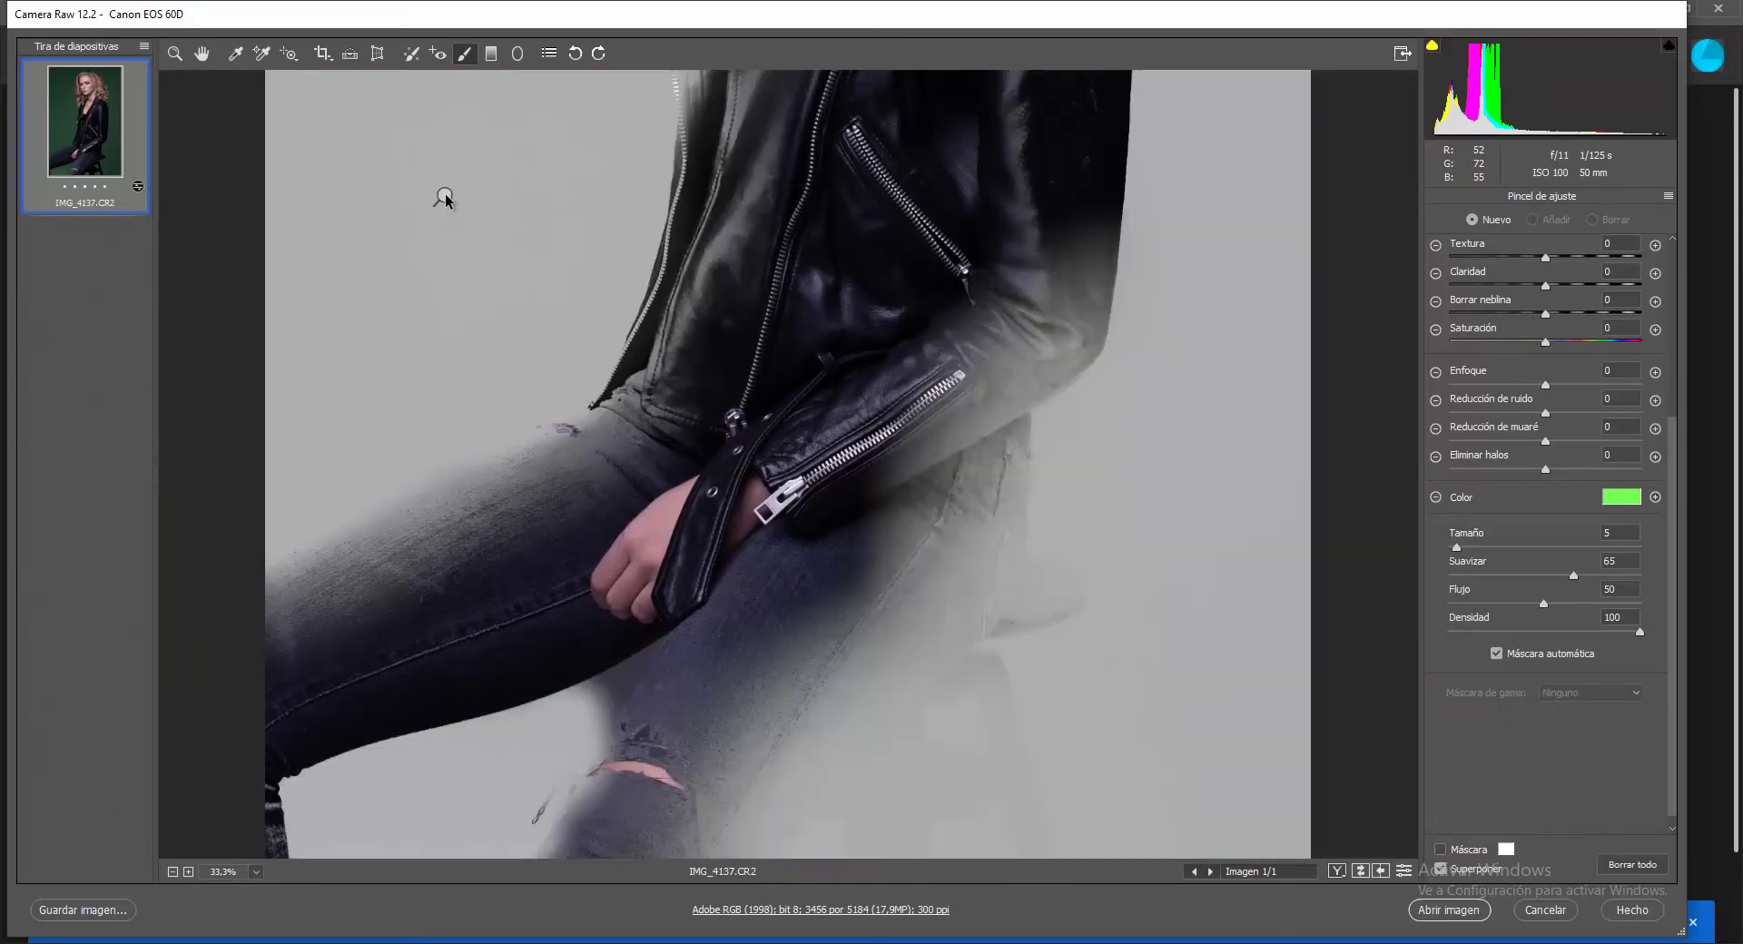
left_click(445, 194)
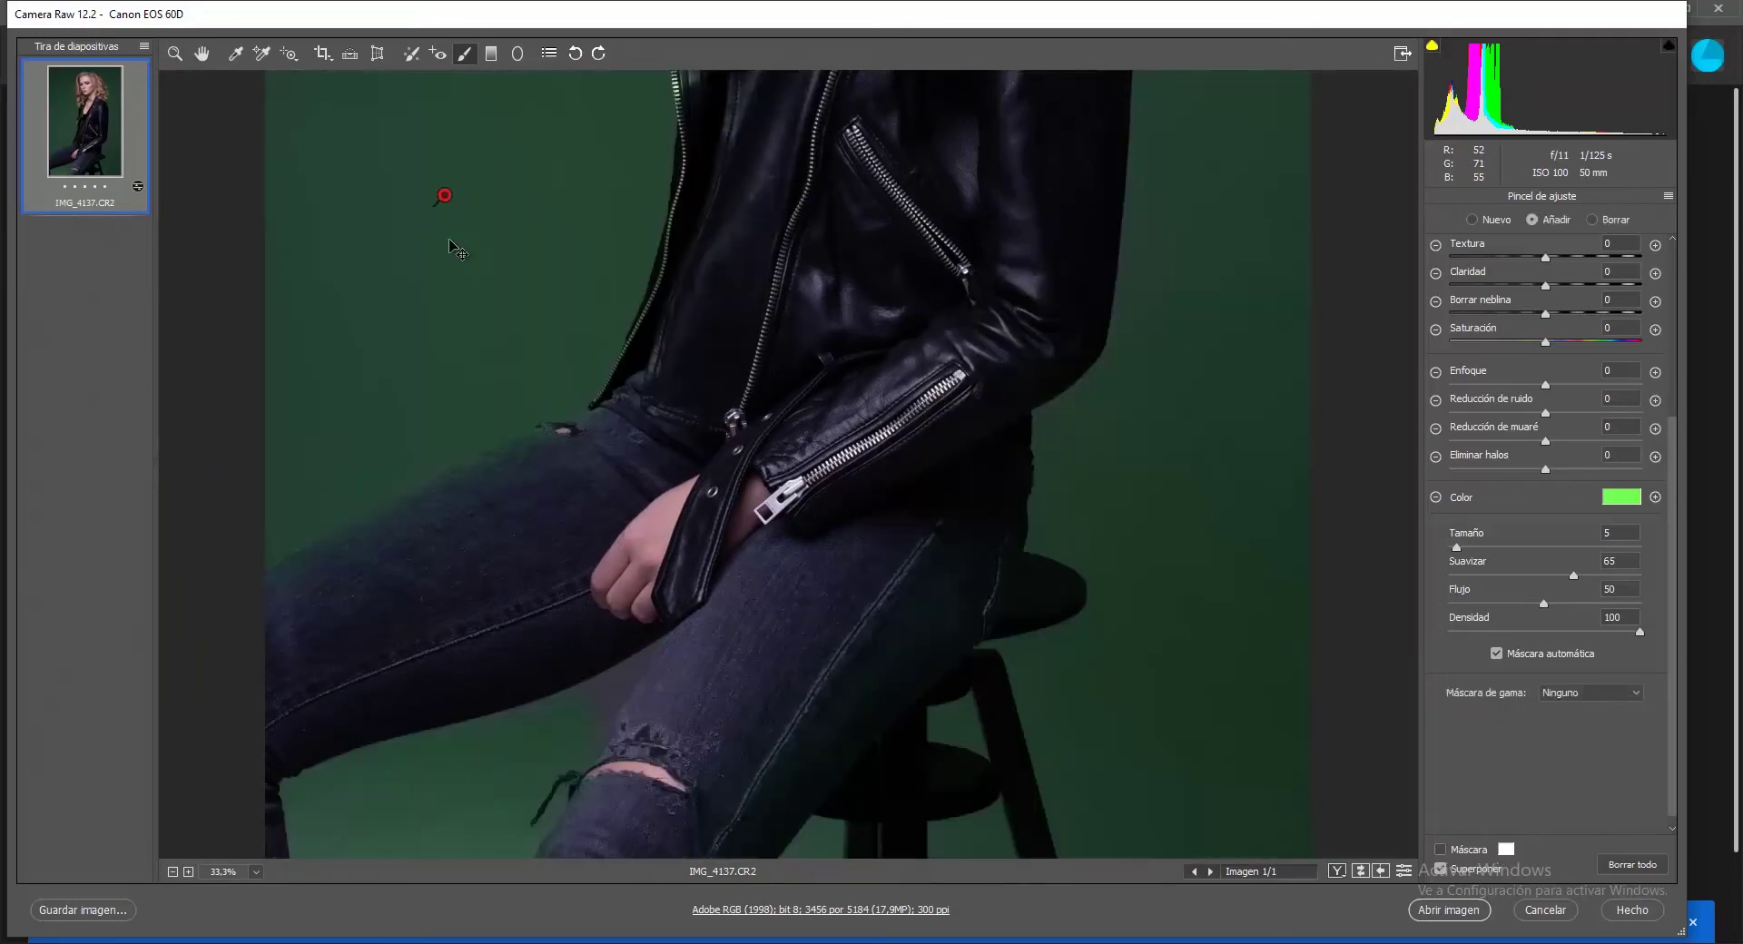
left_click(596, 740)
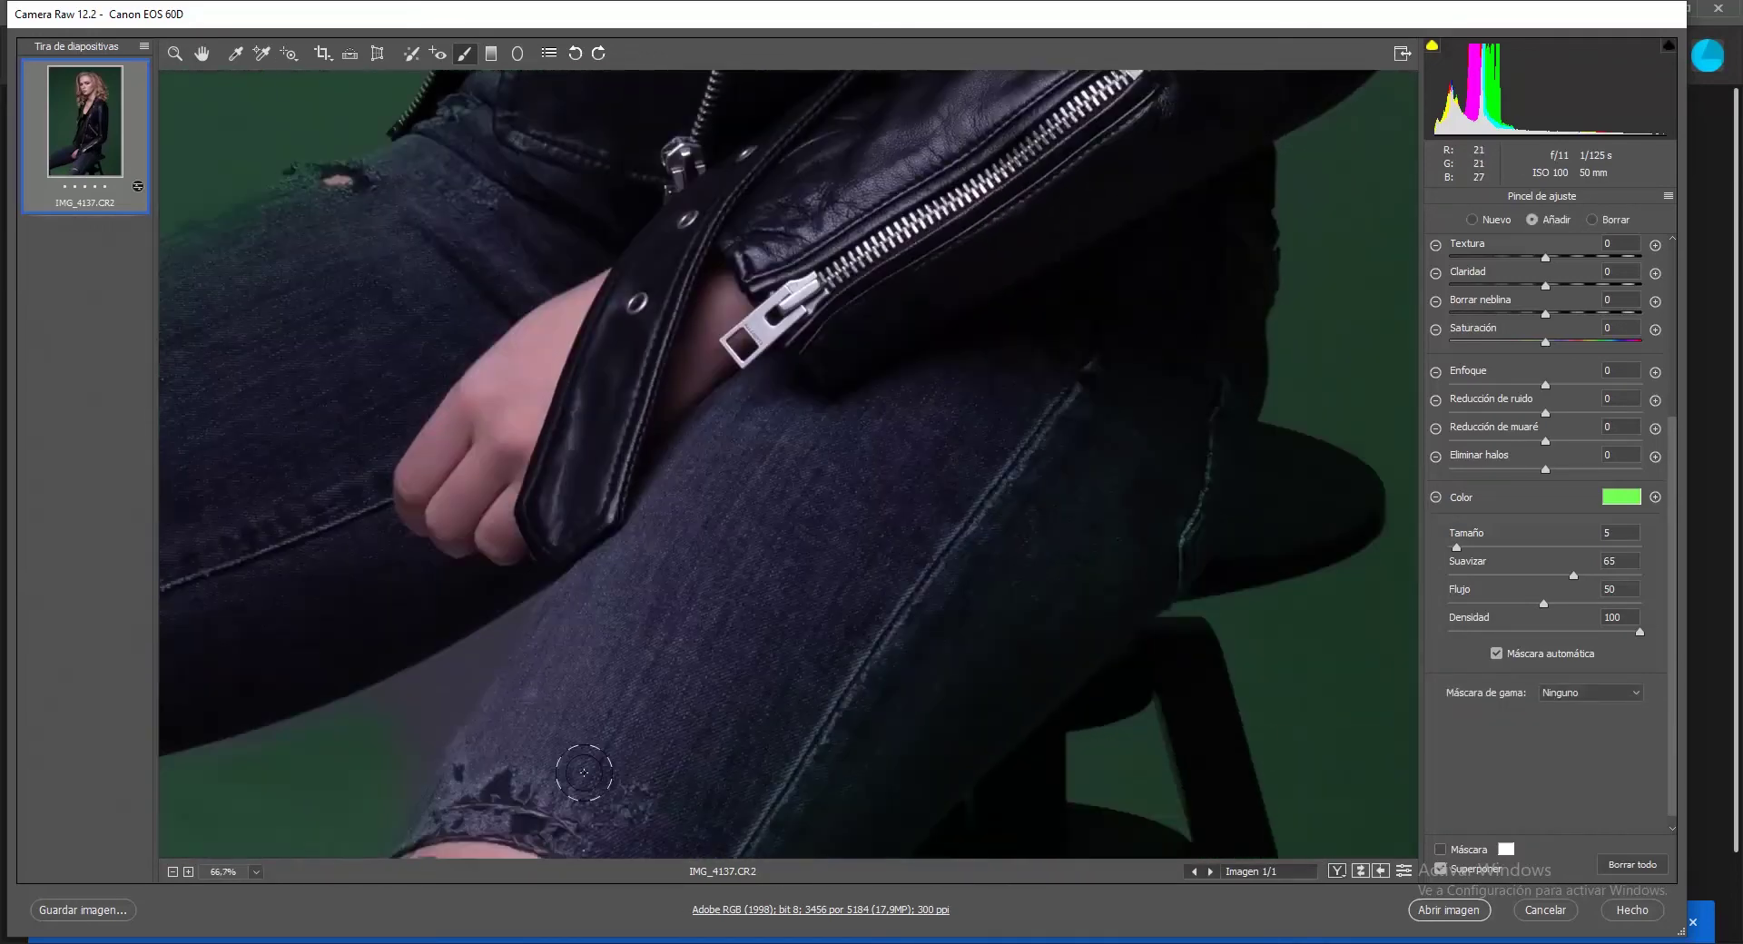
mouse_move(581, 808)
left_mouse_down()
mouse_move(517, 611)
mouse_move(805, 552)
left_mouse_up()
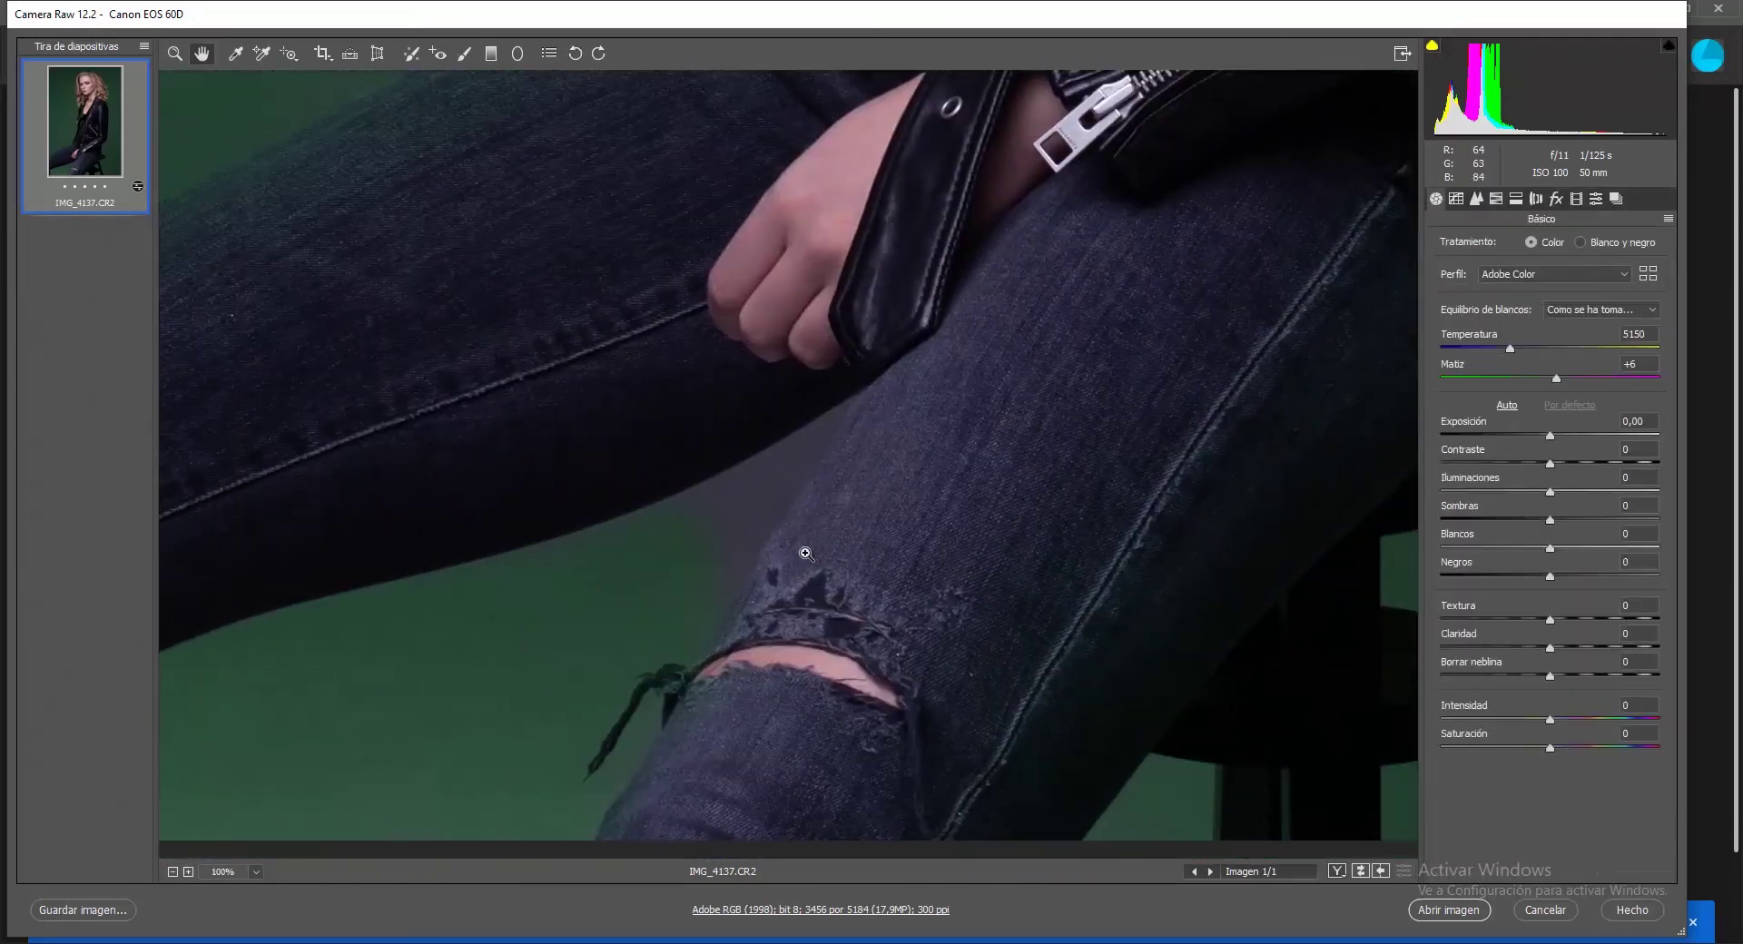
scroll(804, 556, "up", 3)
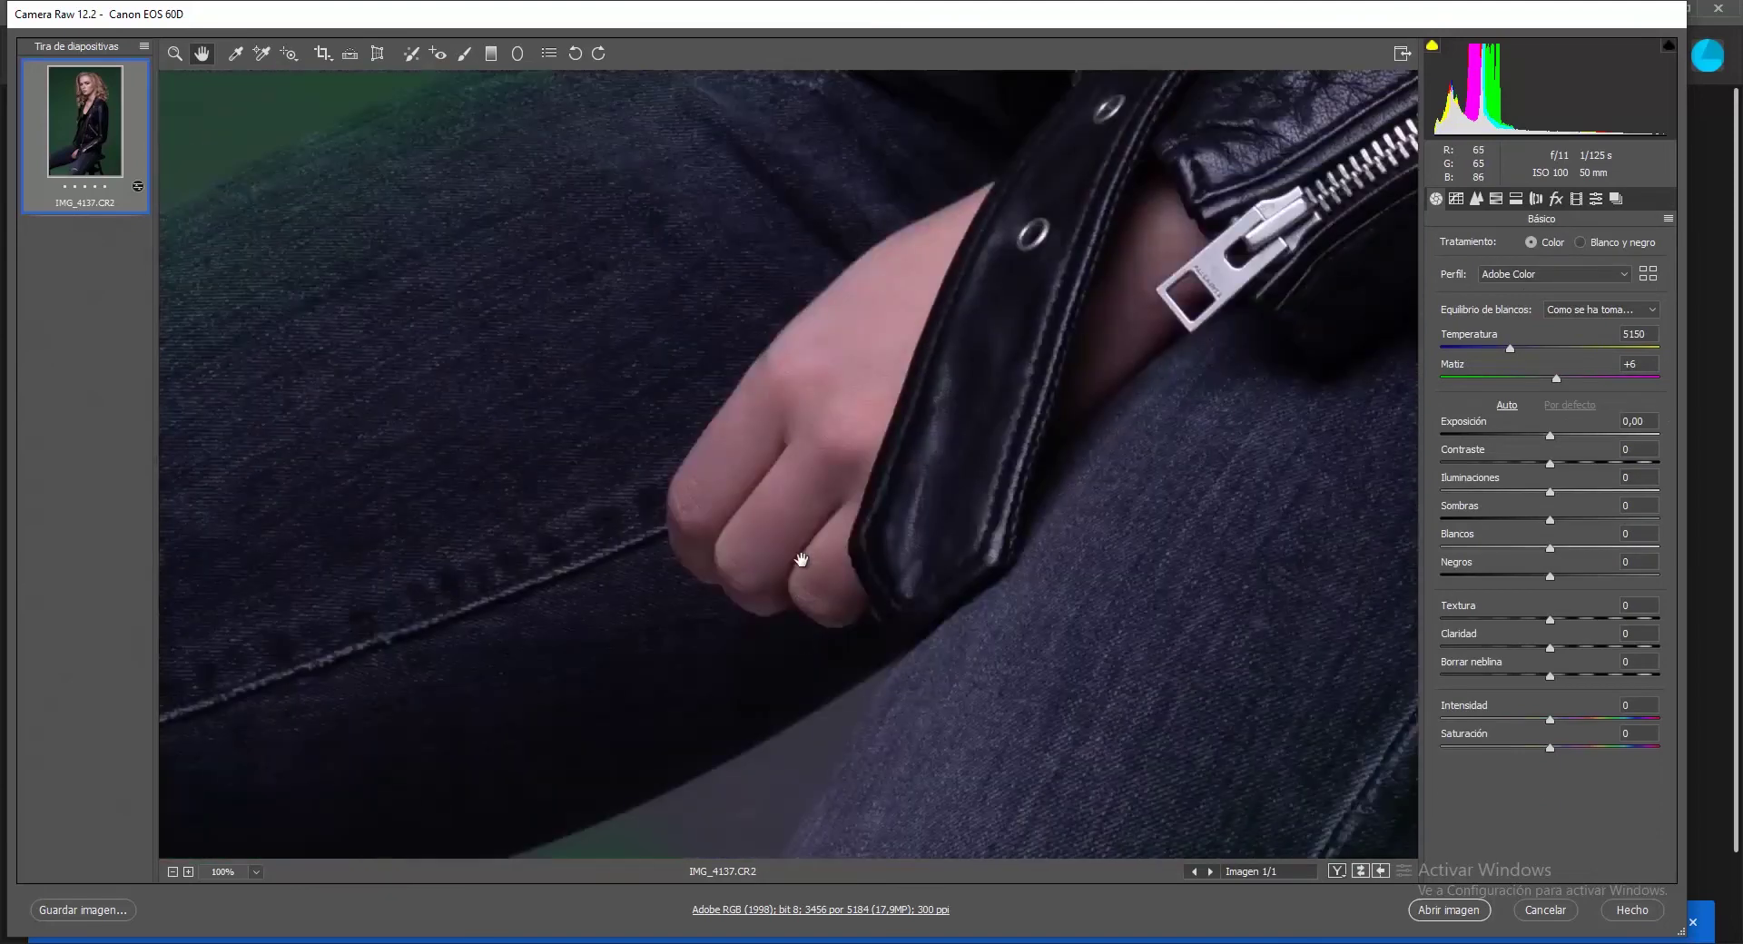
- Add to the background mask along the jeans edge near the knee at brush size 5
left_click(464, 55)
scroll(564, 400, "up", 10)
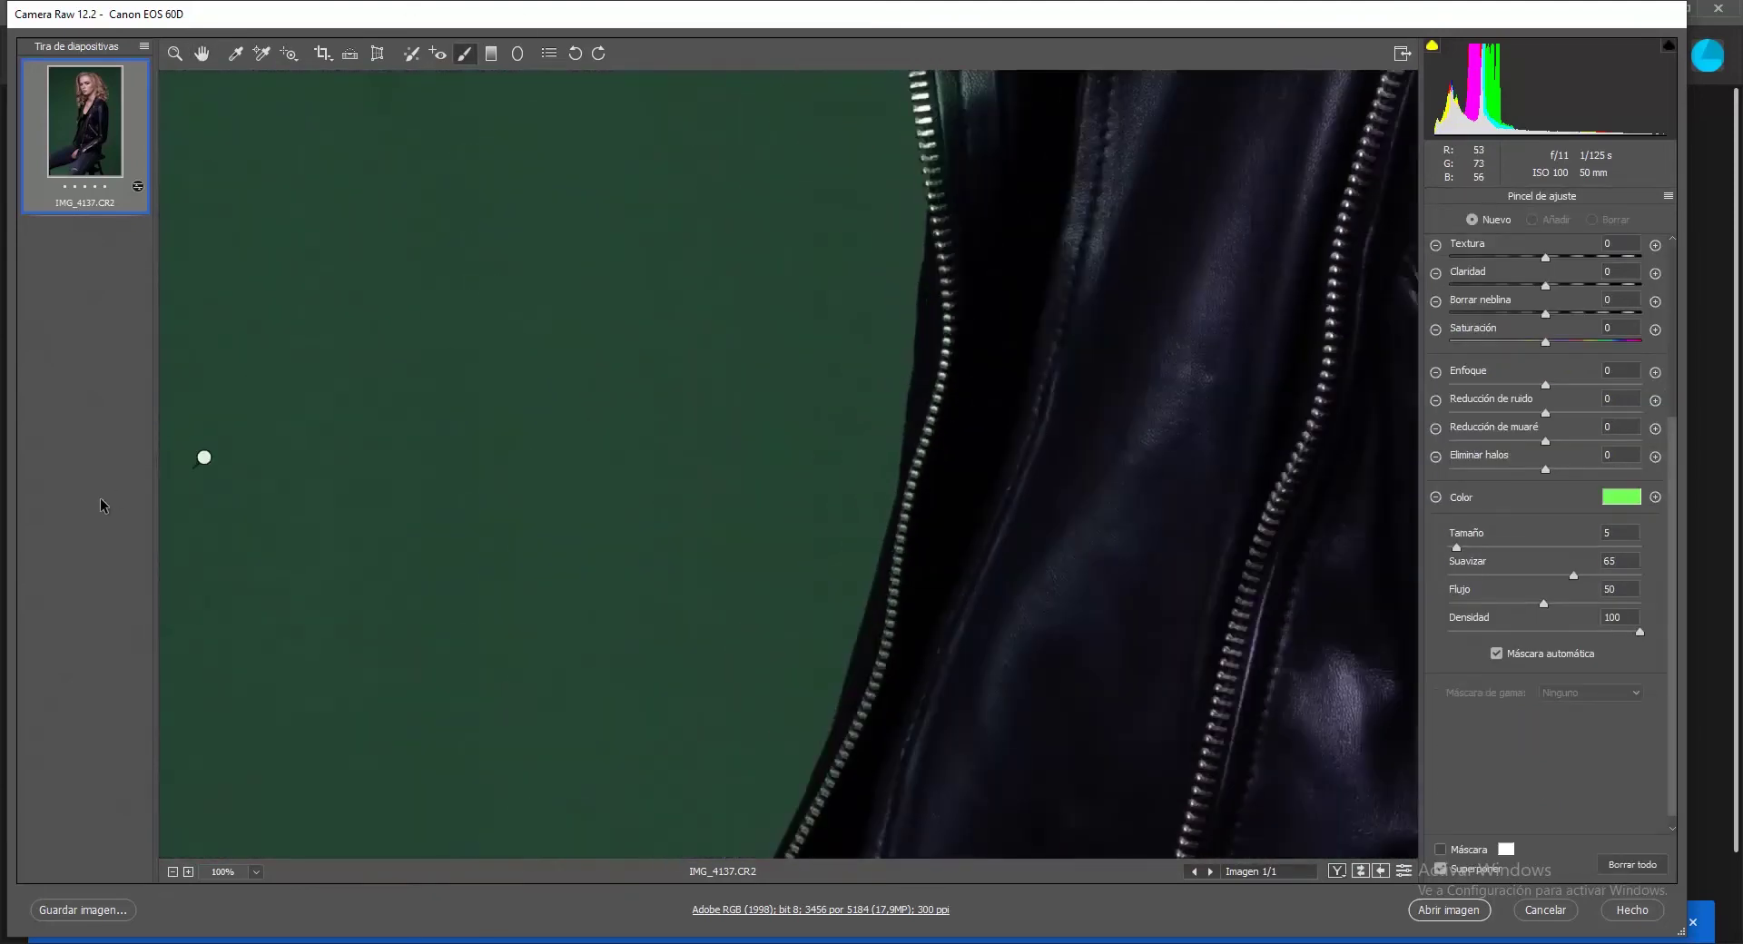
left_click(203, 462)
scroll(949, 636, "down", 3)
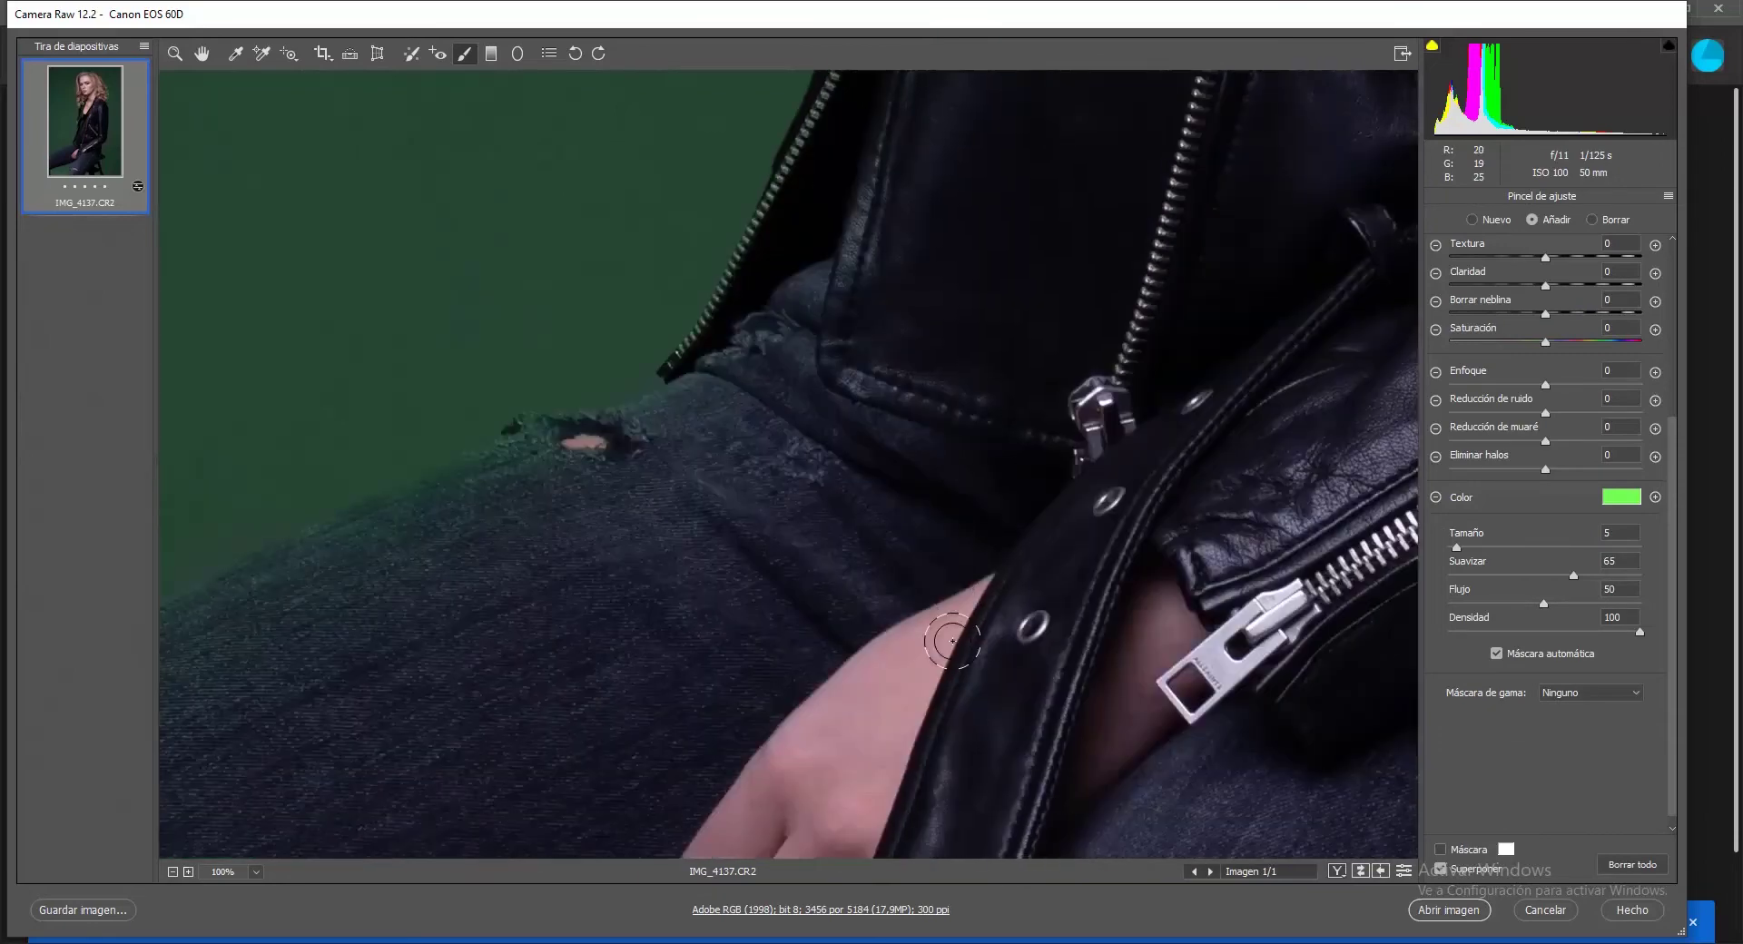
scroll(934, 627, "down", 5)
scroll(934, 669, "down", 4)
mouse_move(581, 531)
left_mouse_down()
mouse_move(646, 565)
mouse_move(747, 378)
mouse_move(859, 267)
mouse_move(705, 458)
mouse_move(681, 380)
mouse_move(721, 359)
left_mouse_up()
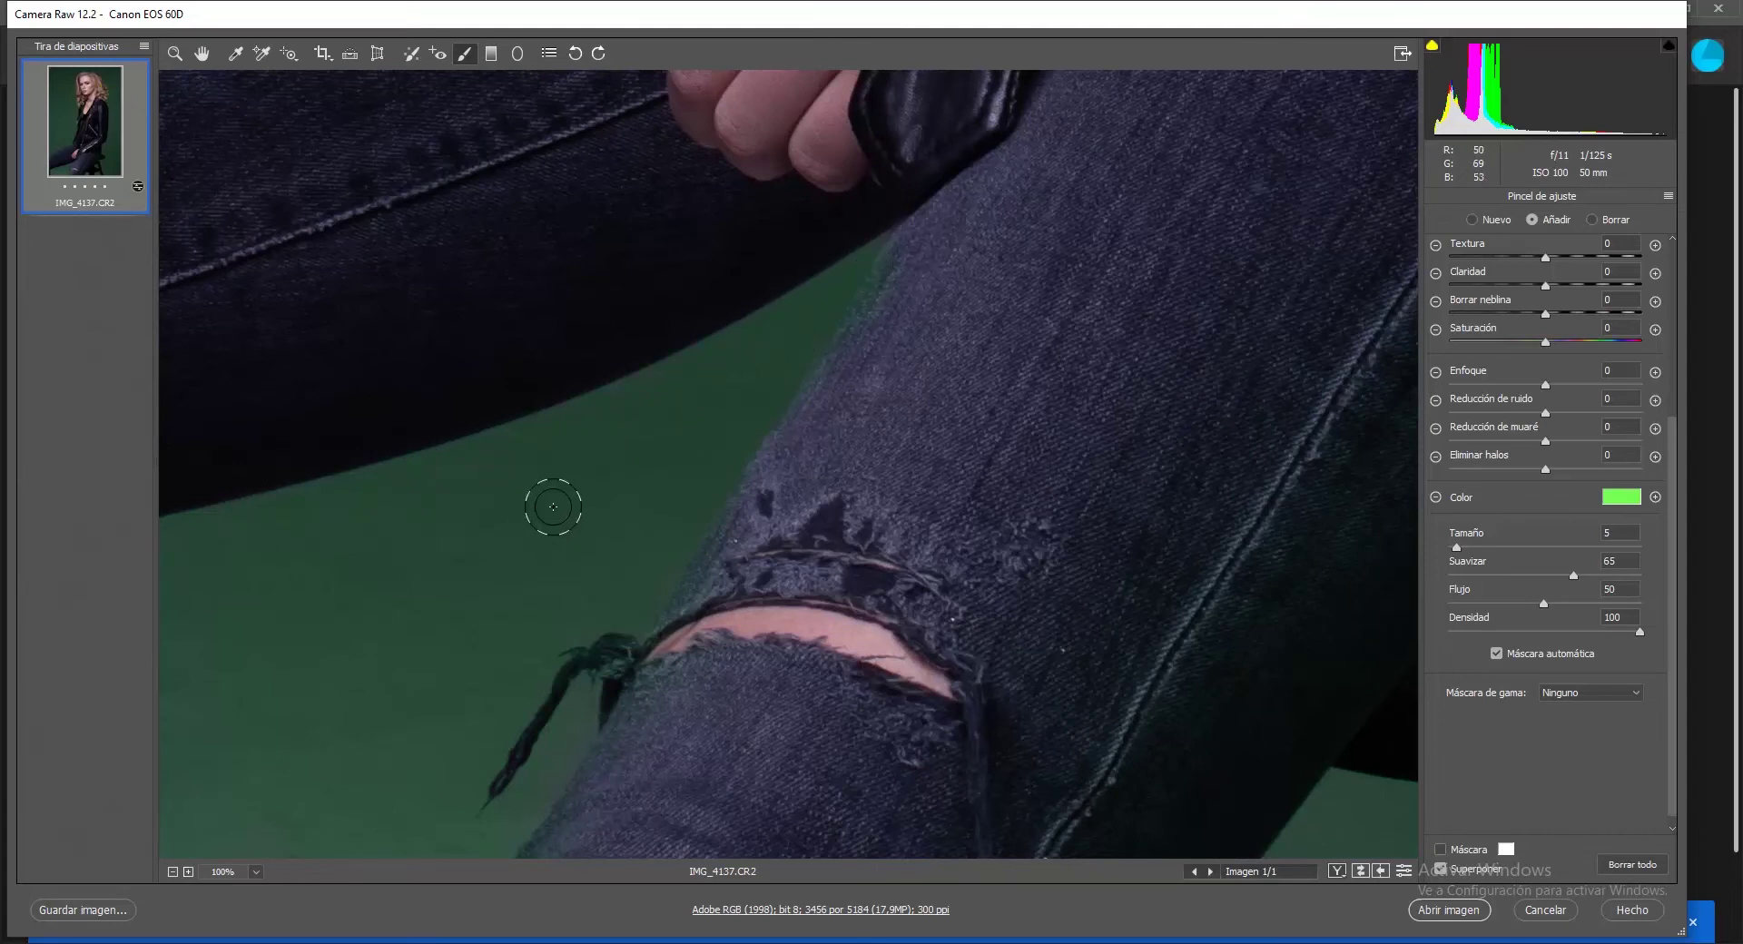
scroll(552, 505, "down", 2)
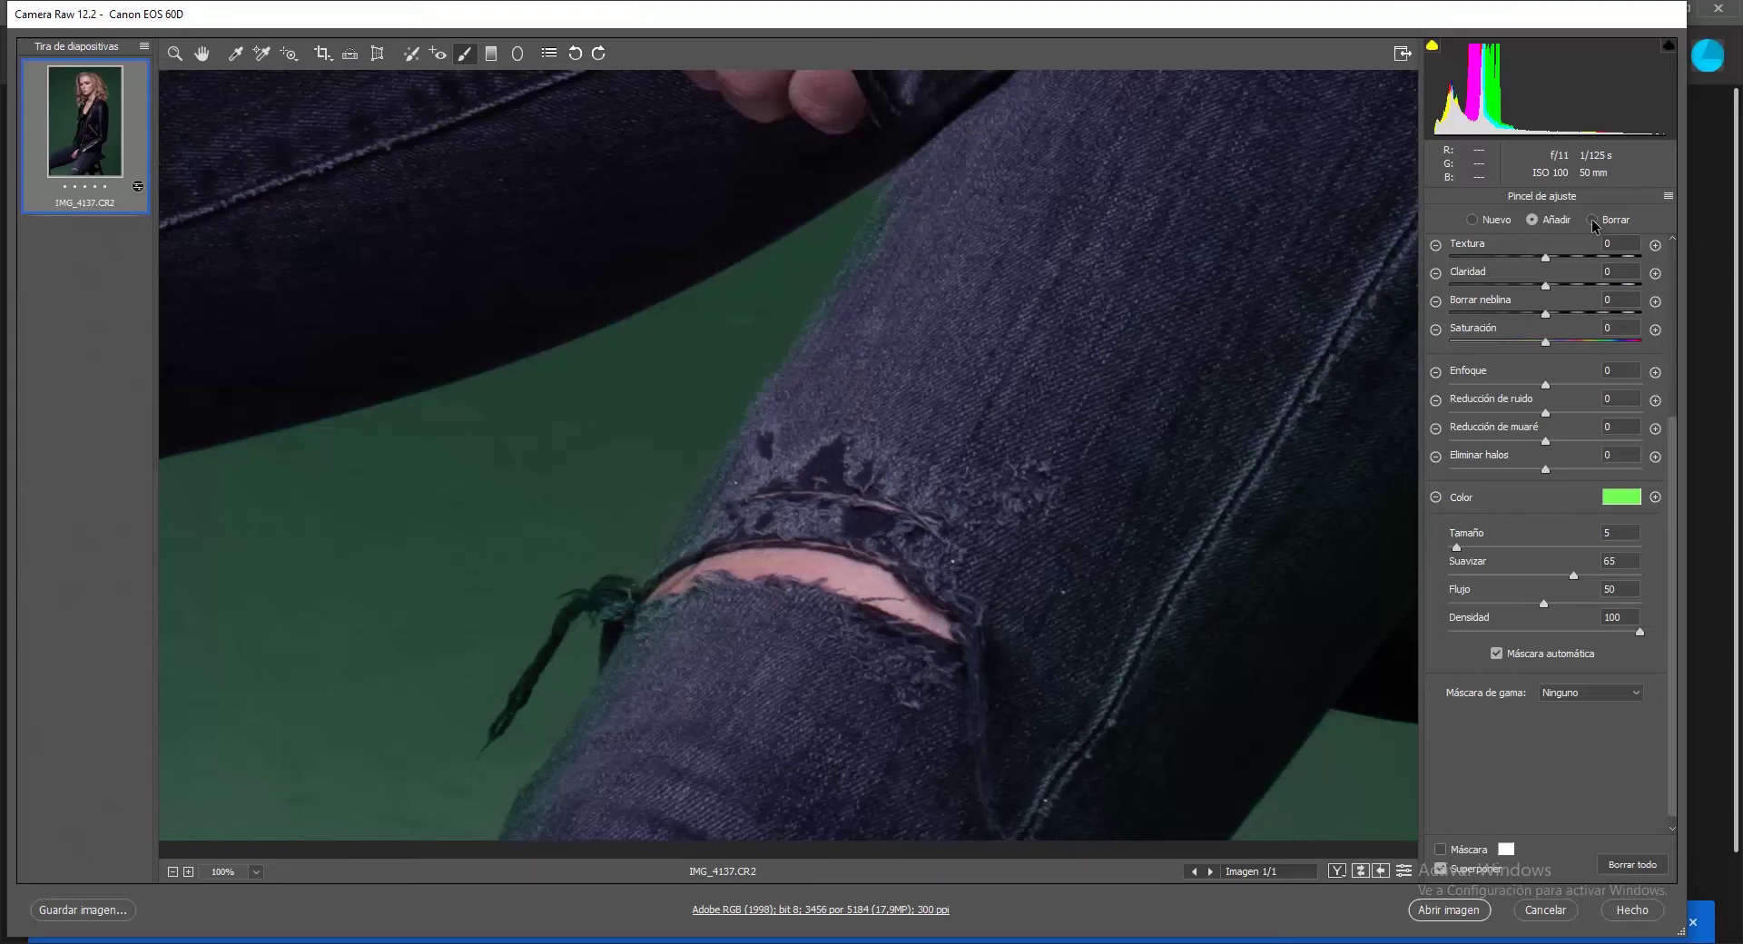
- Switch the brush to Erase, turn off Auto Mask, and remove spill from the jacket edge
left_click(1593, 221)
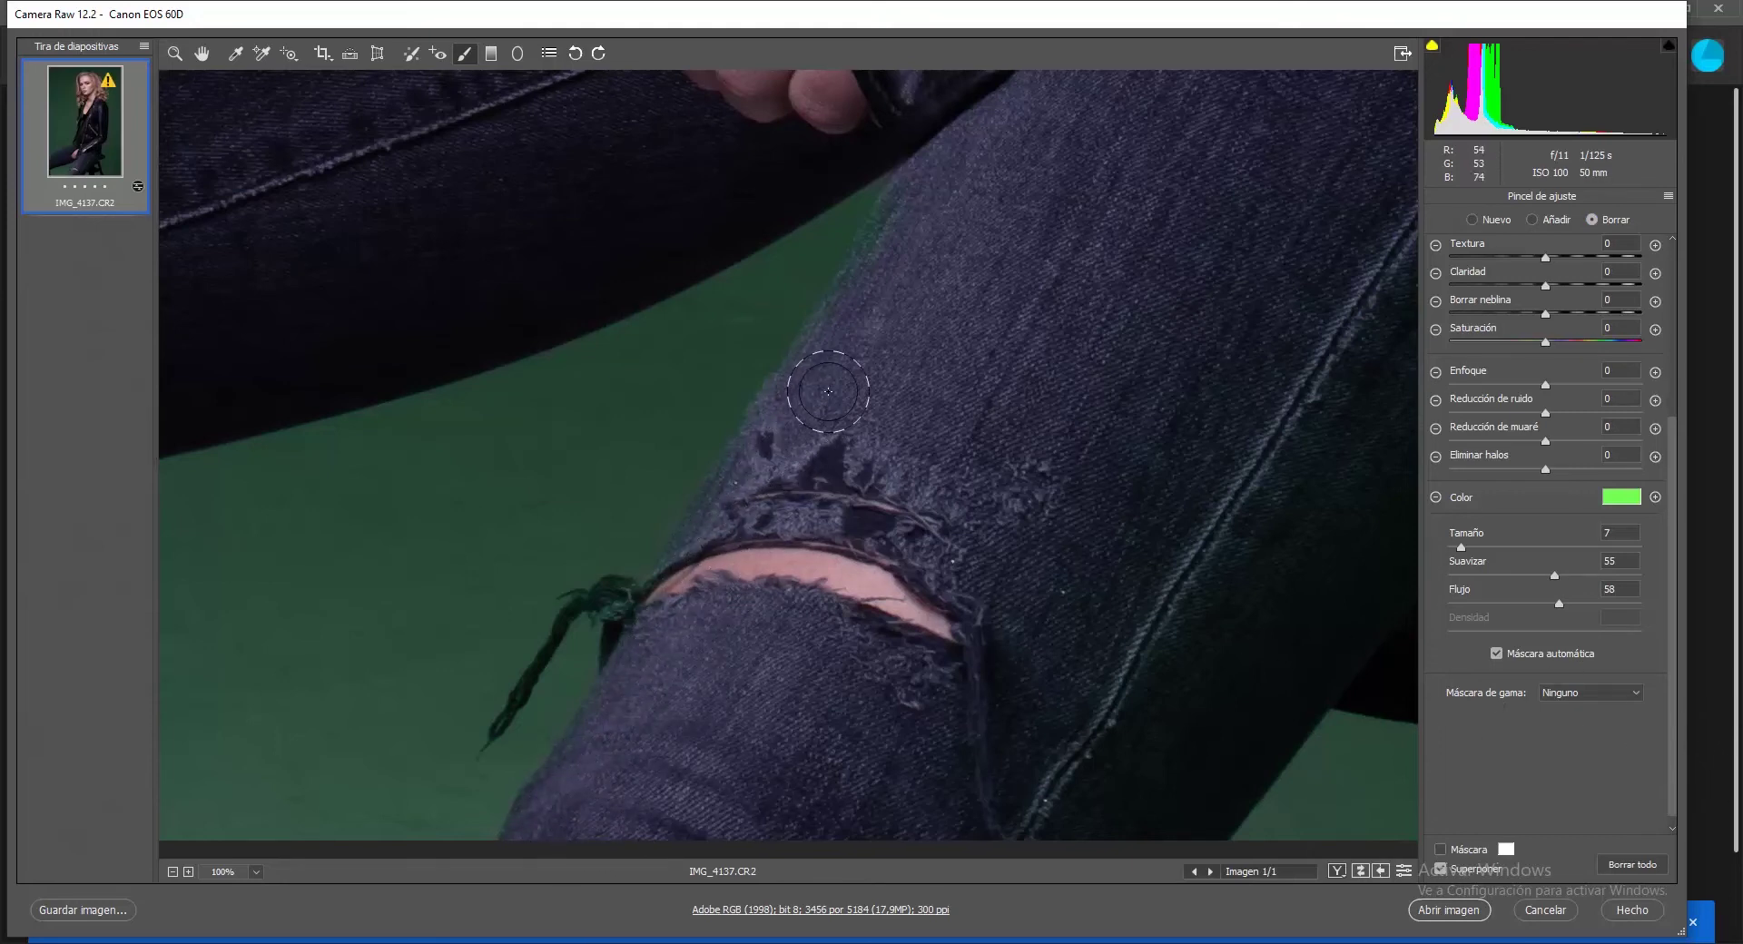
scroll(1090, 273, "up", 1)
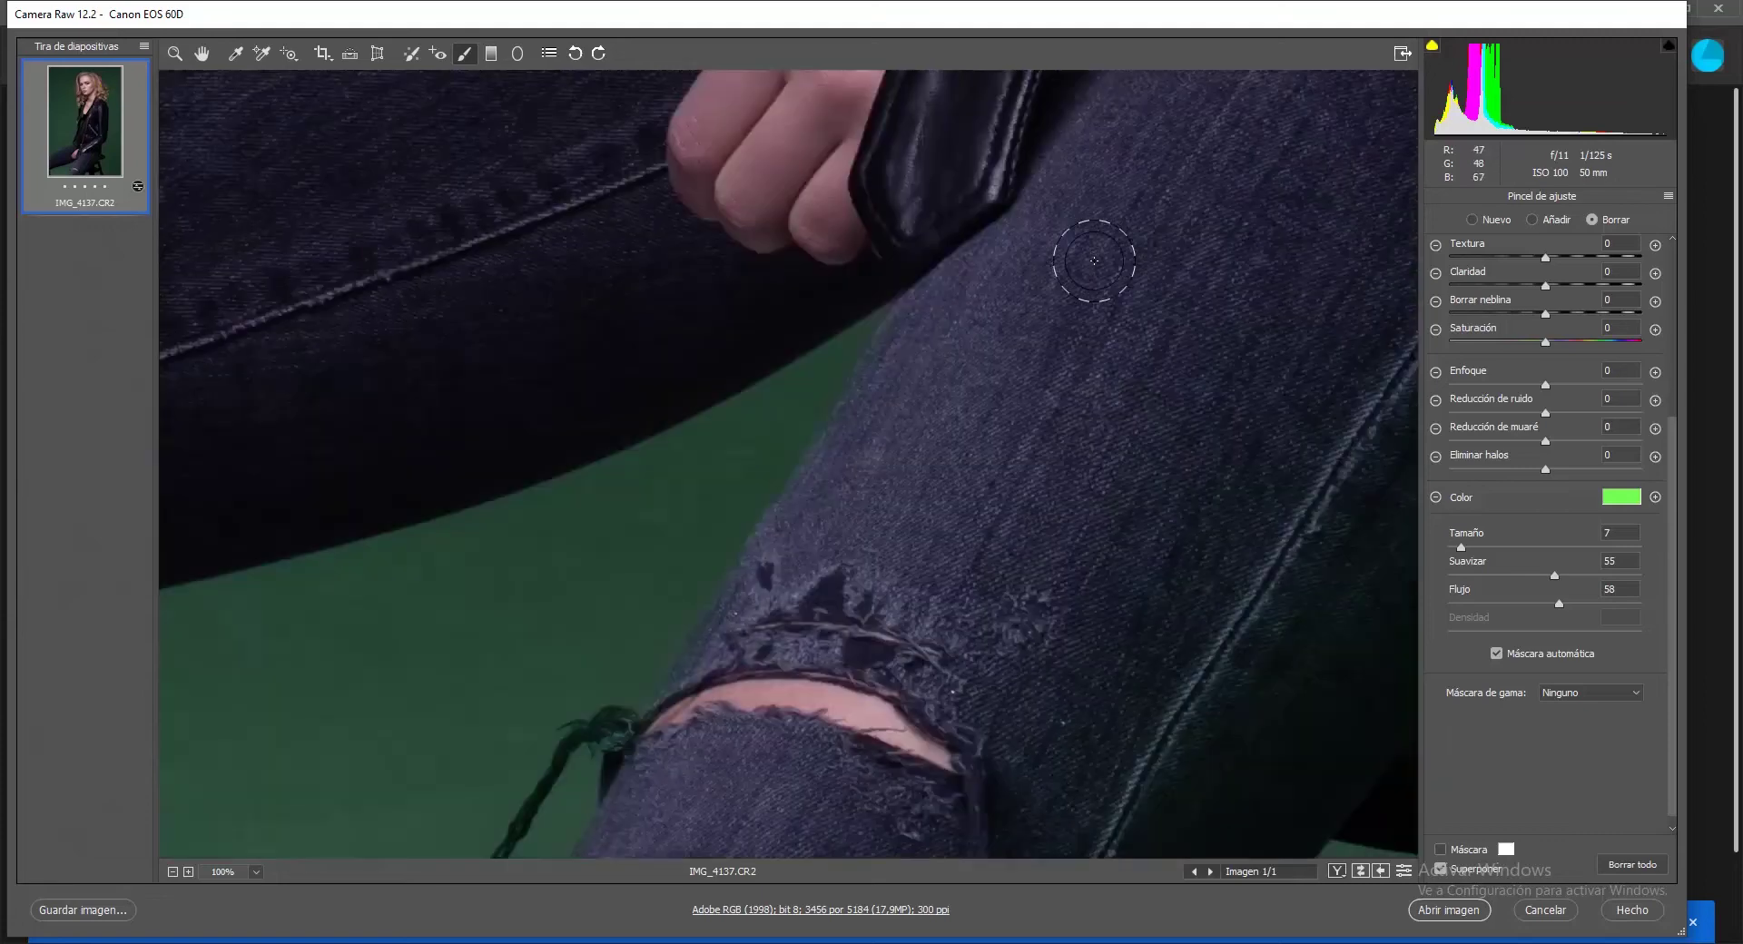
scroll(908, 454, "up", 4)
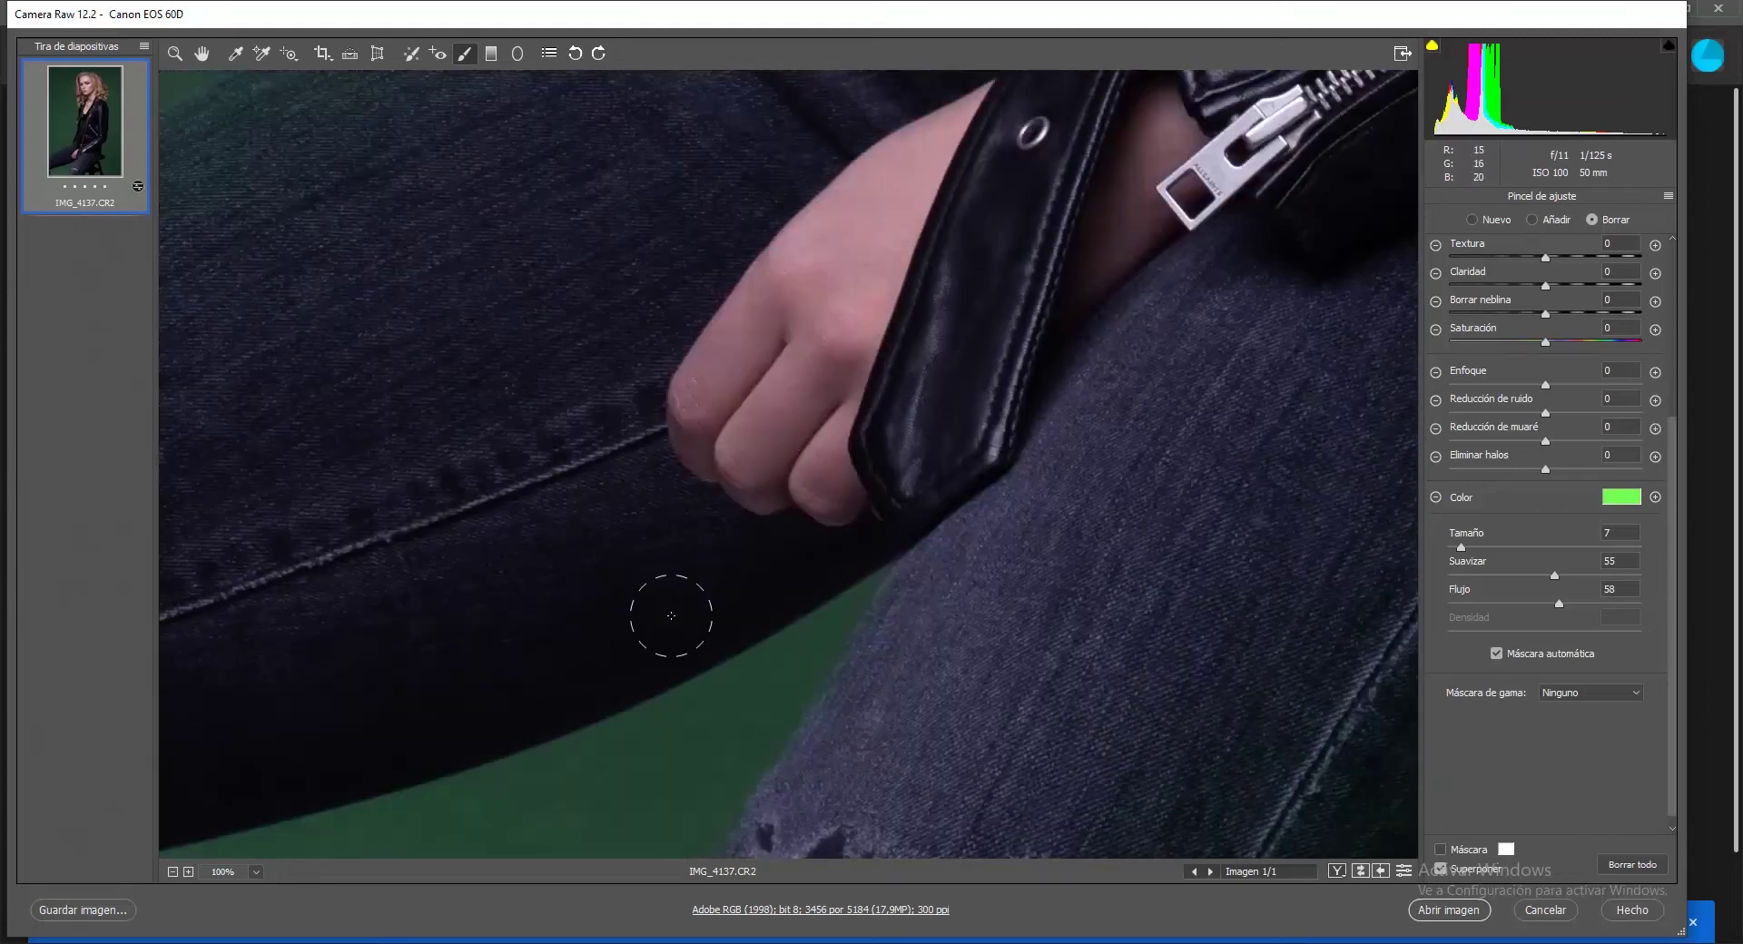
scroll(772, 681, "down", 1)
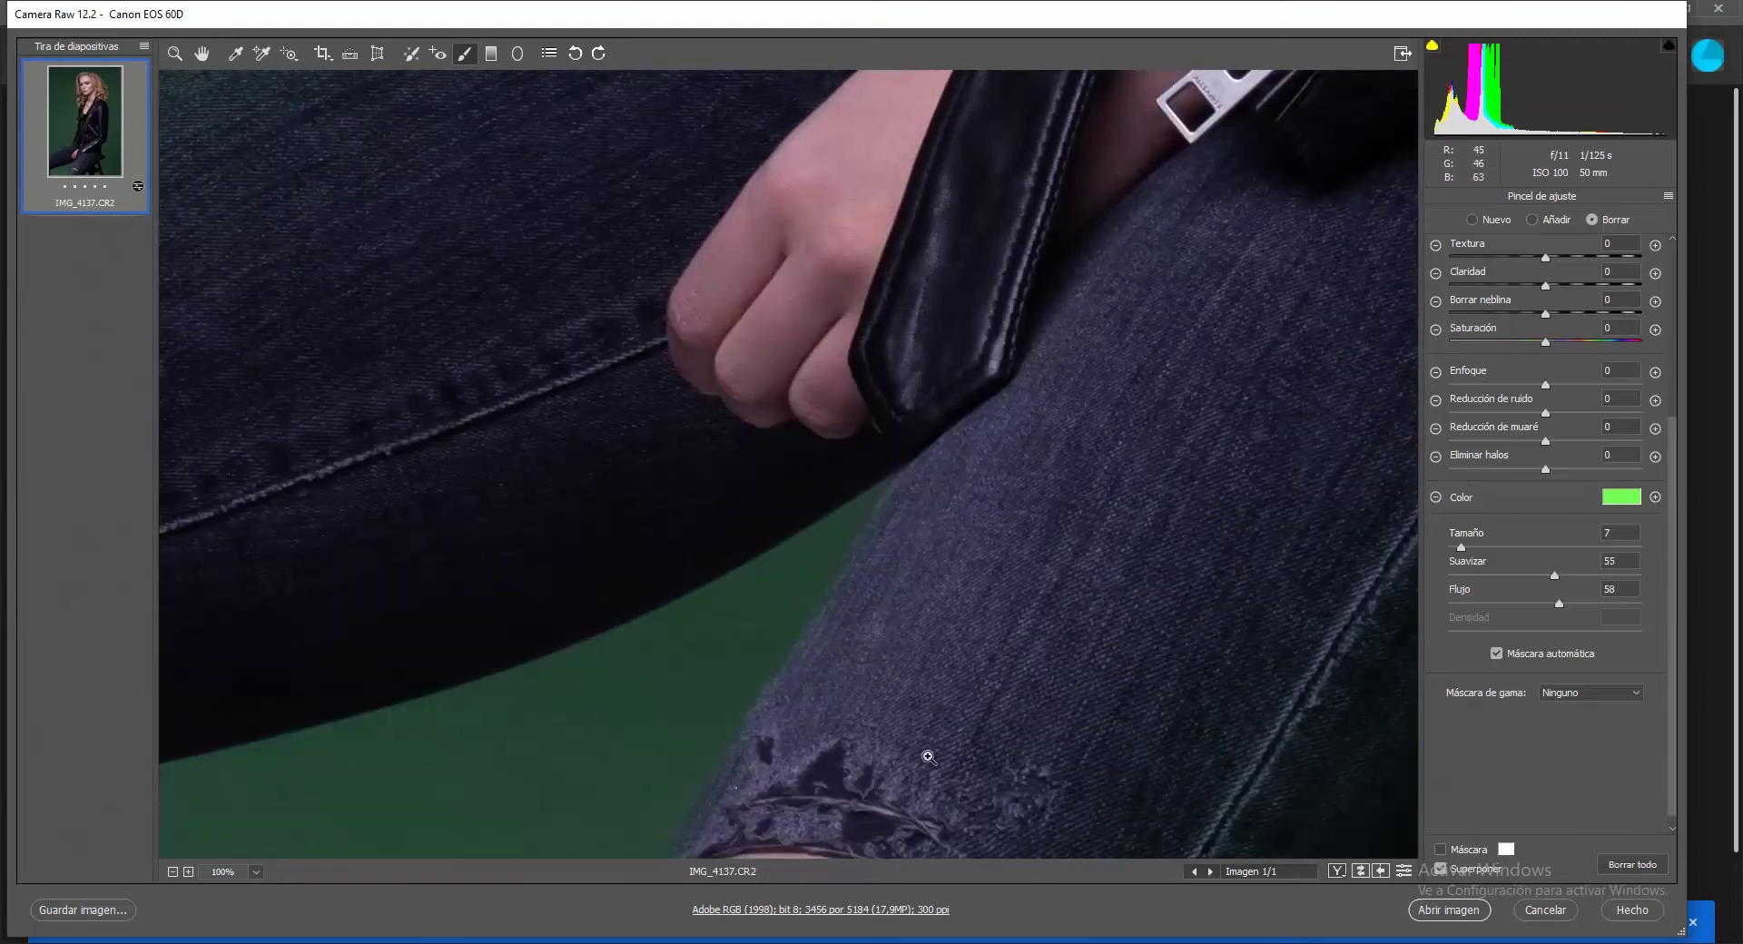
key("ctrl+minus")
key("ctrl+minus")
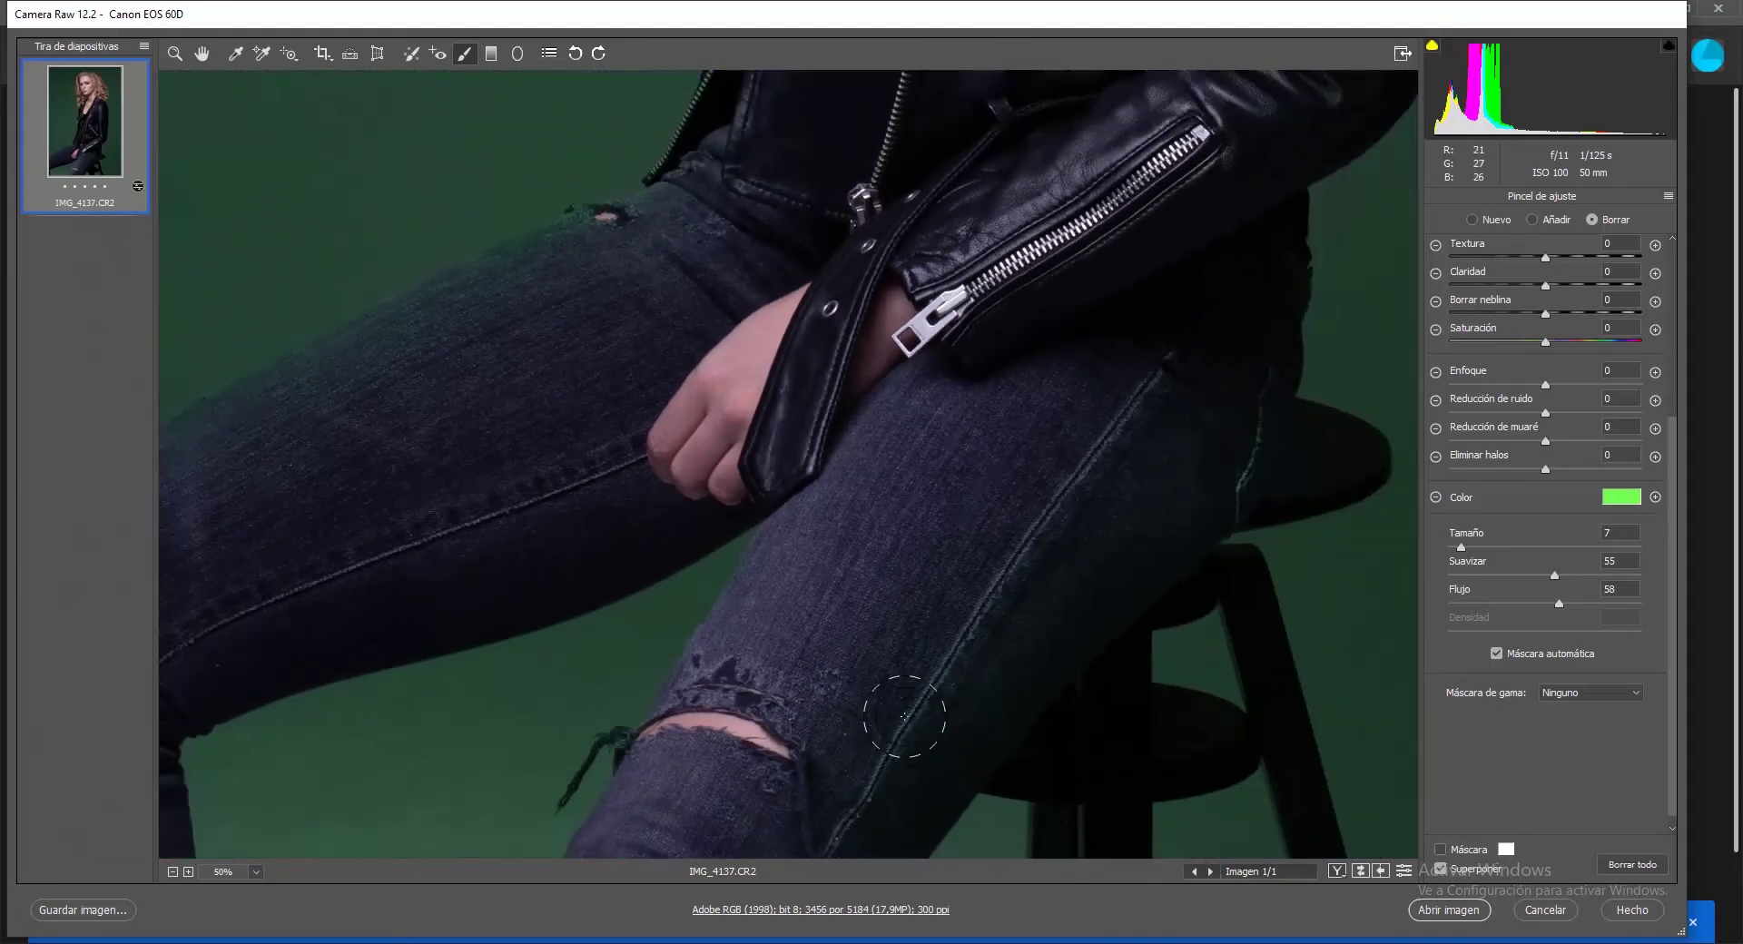
scroll(881, 656, "up", 2)
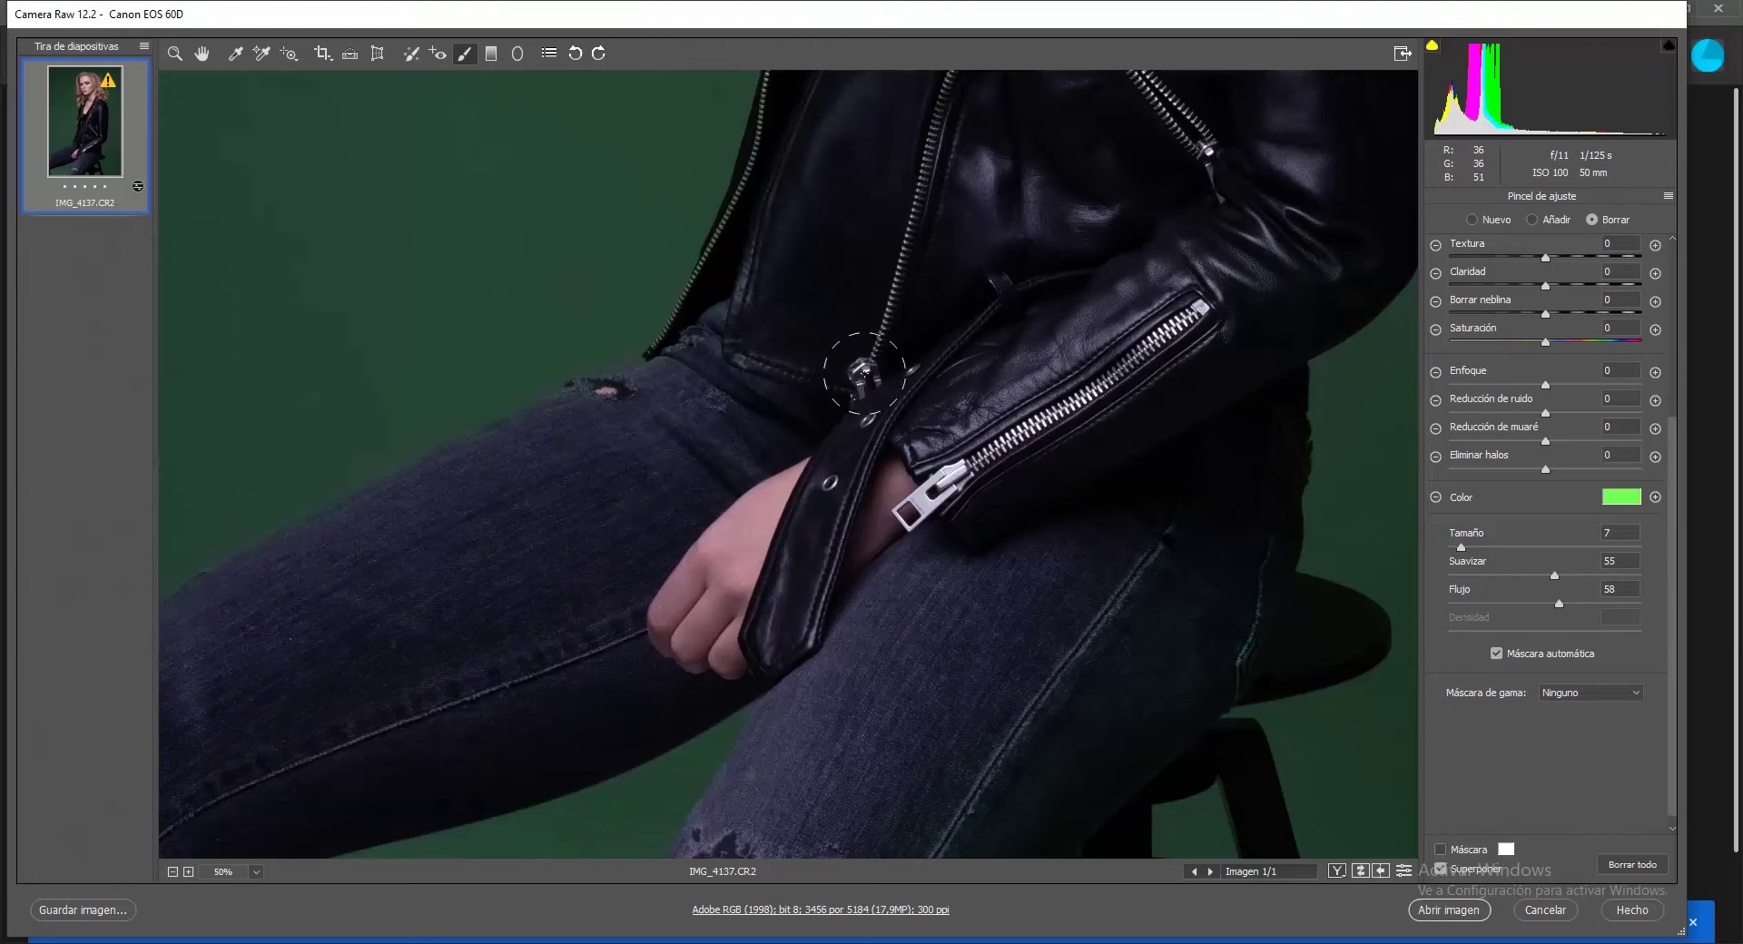
scroll(767, 275, "up", 5)
scroll(727, 454, "down", 3)
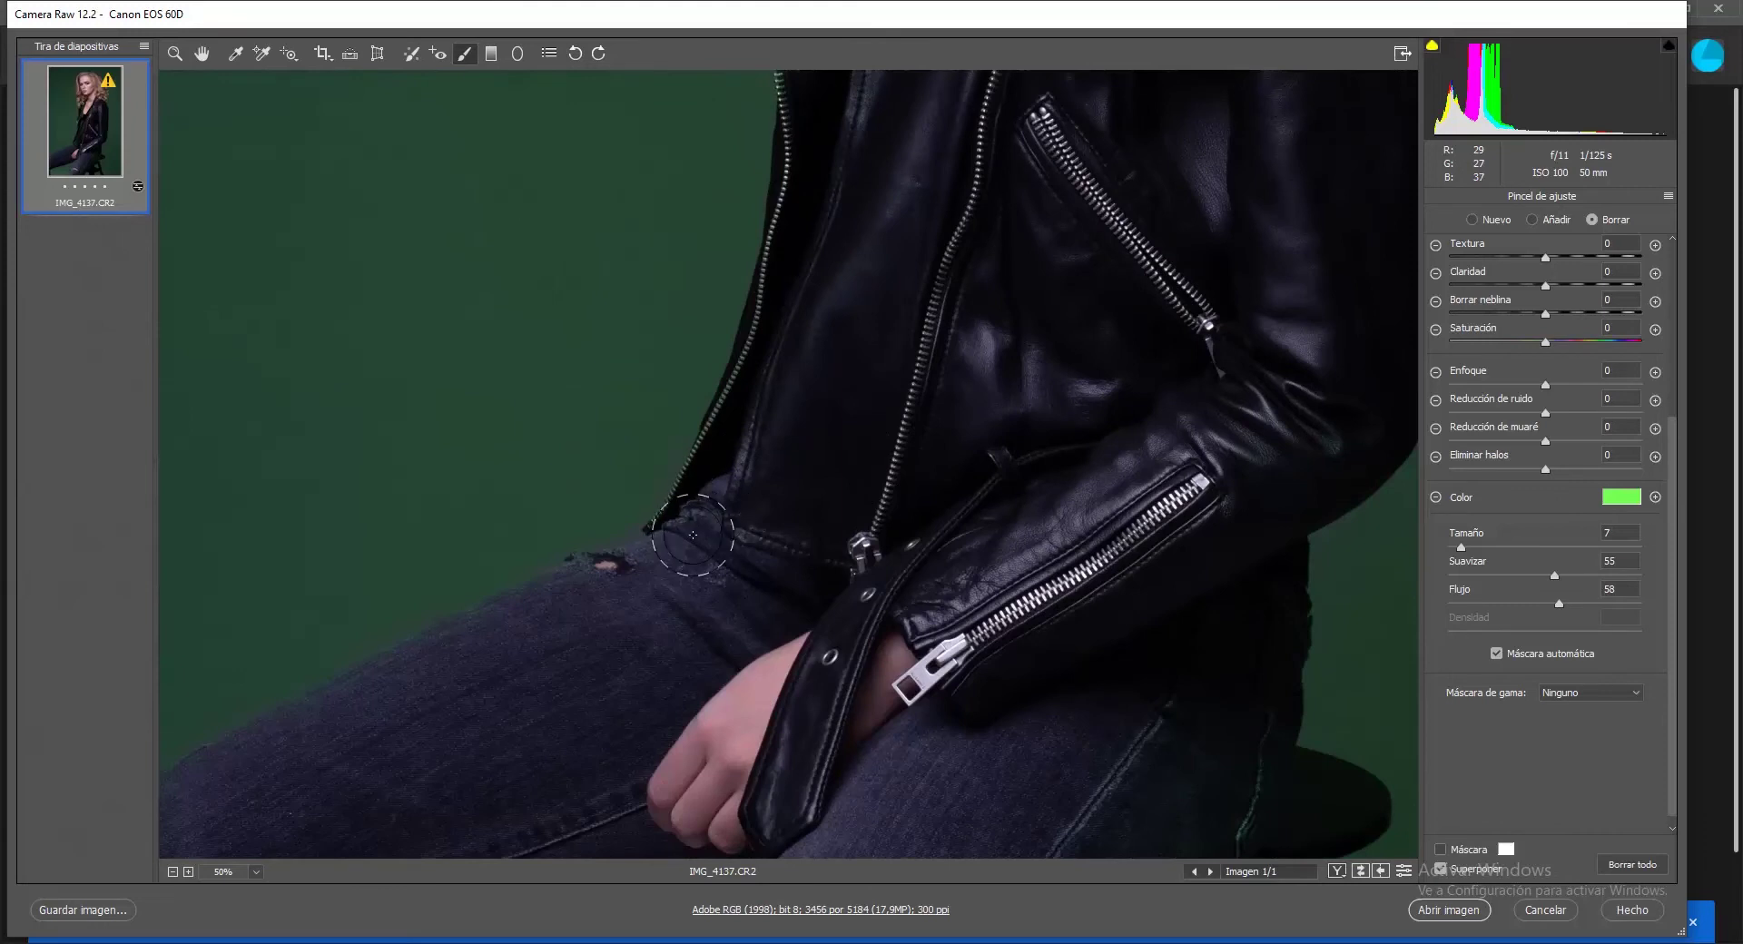
left_click(740, 487)
left_click_drag(702, 501, 676, 520)
scroll(803, 185, "up", 3)
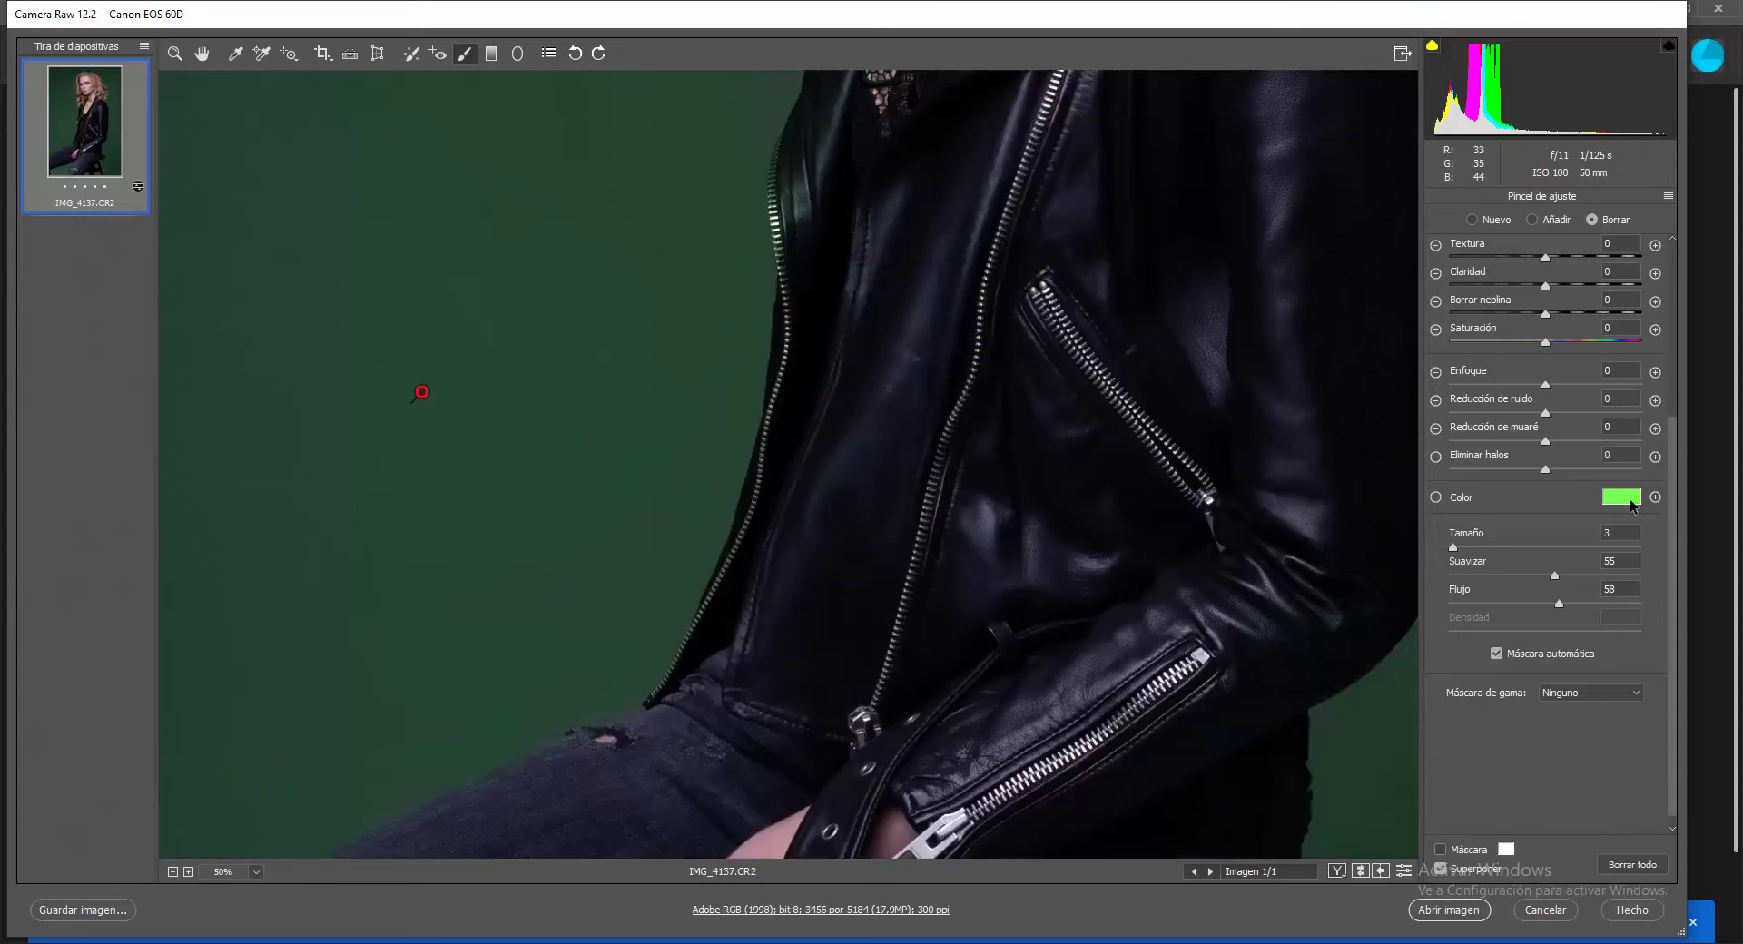
left_click(1496, 652)
left_click_drag(731, 615, 754, 549)
- Erase the green tint spilling over the top of the hair with a size-3 brush
left_click_drag(821, 224, 824, 601)
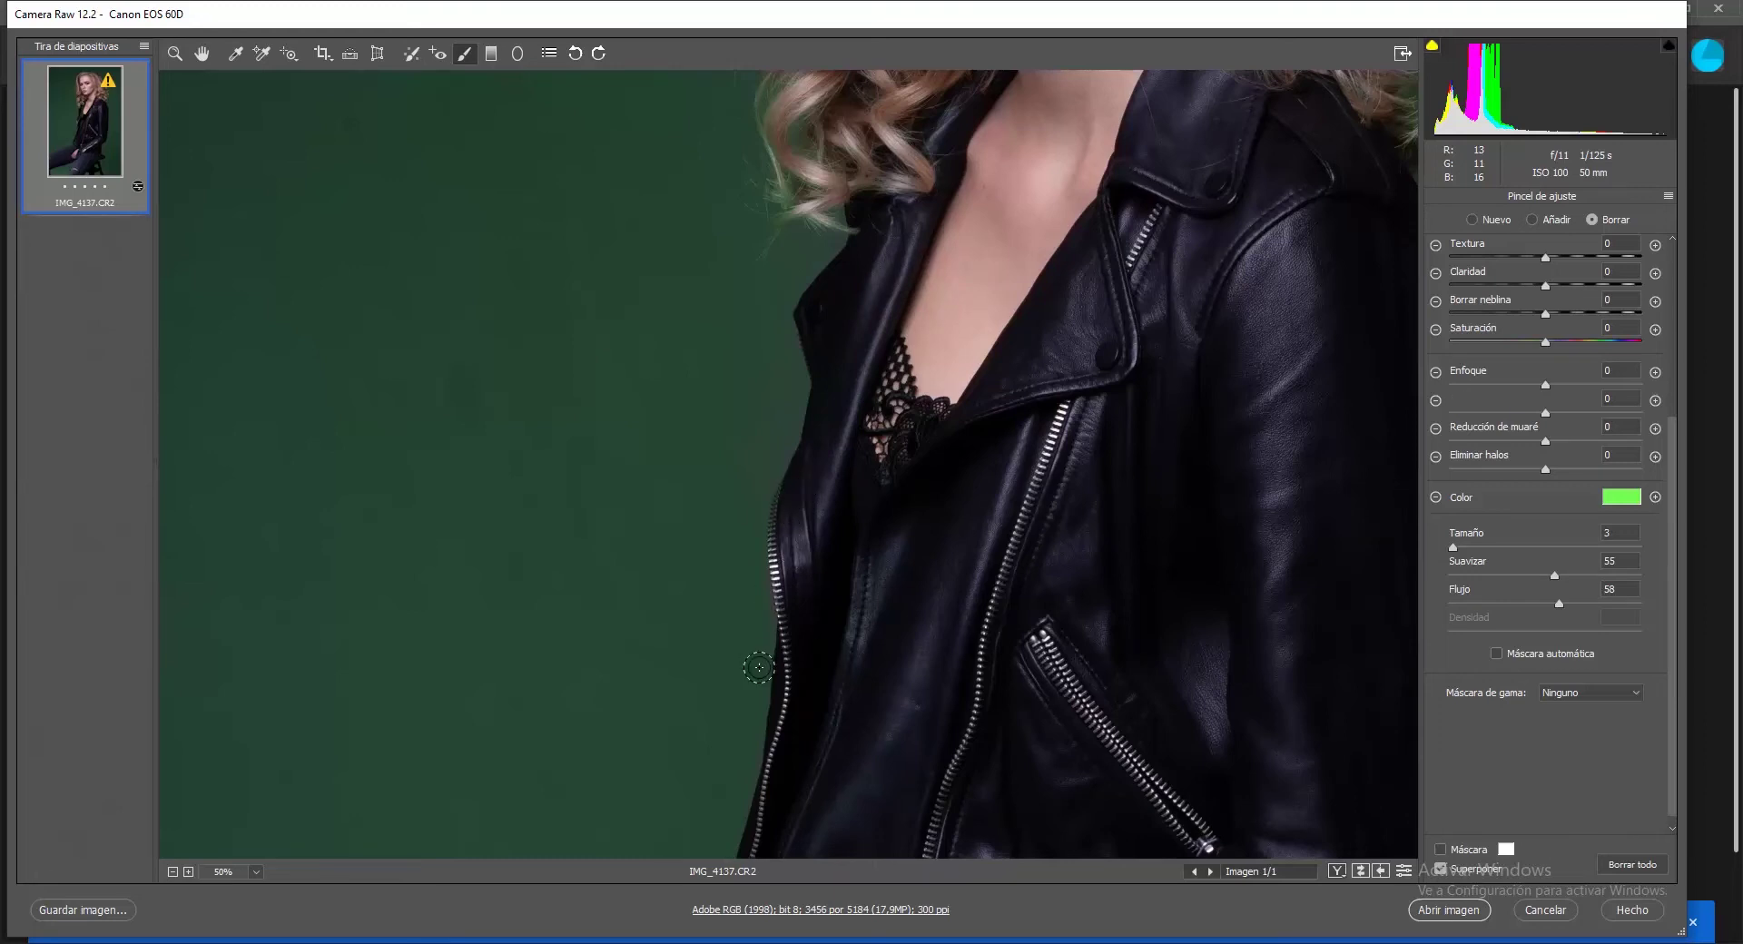
scroll(1051, 677, "up", 4)
scroll(908, 509, "down", 2)
scroll(766, 350, "down", 3)
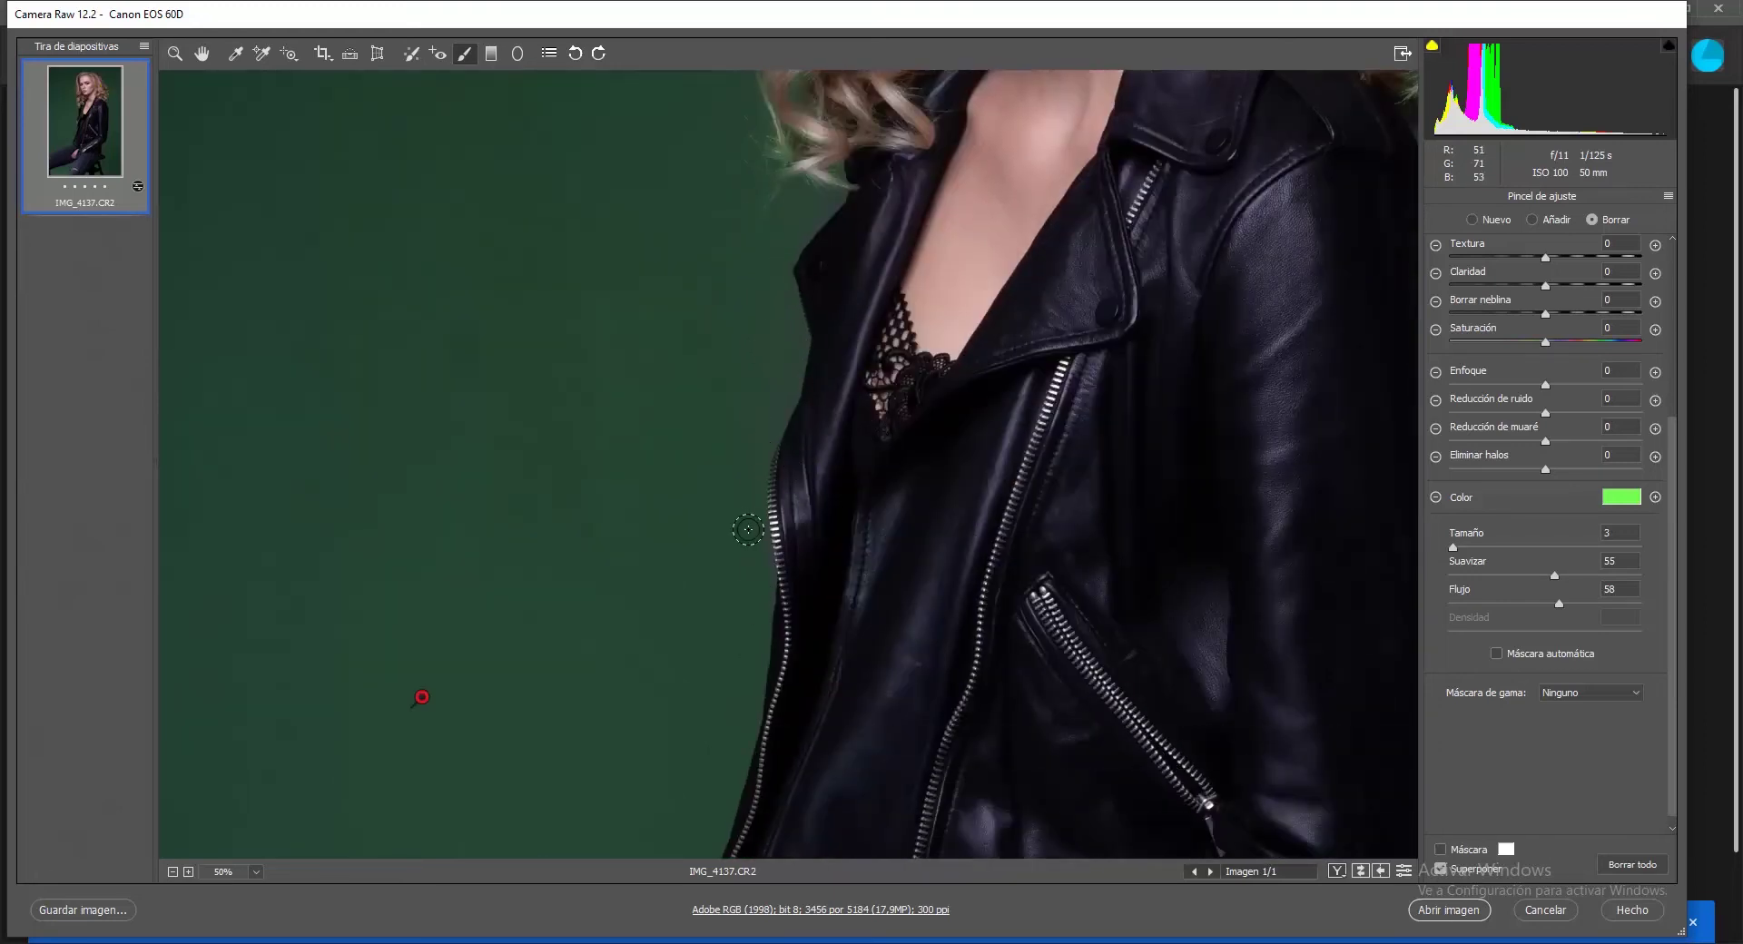
scroll(763, 535, "up", 5)
scroll(844, 559, "up", 5)
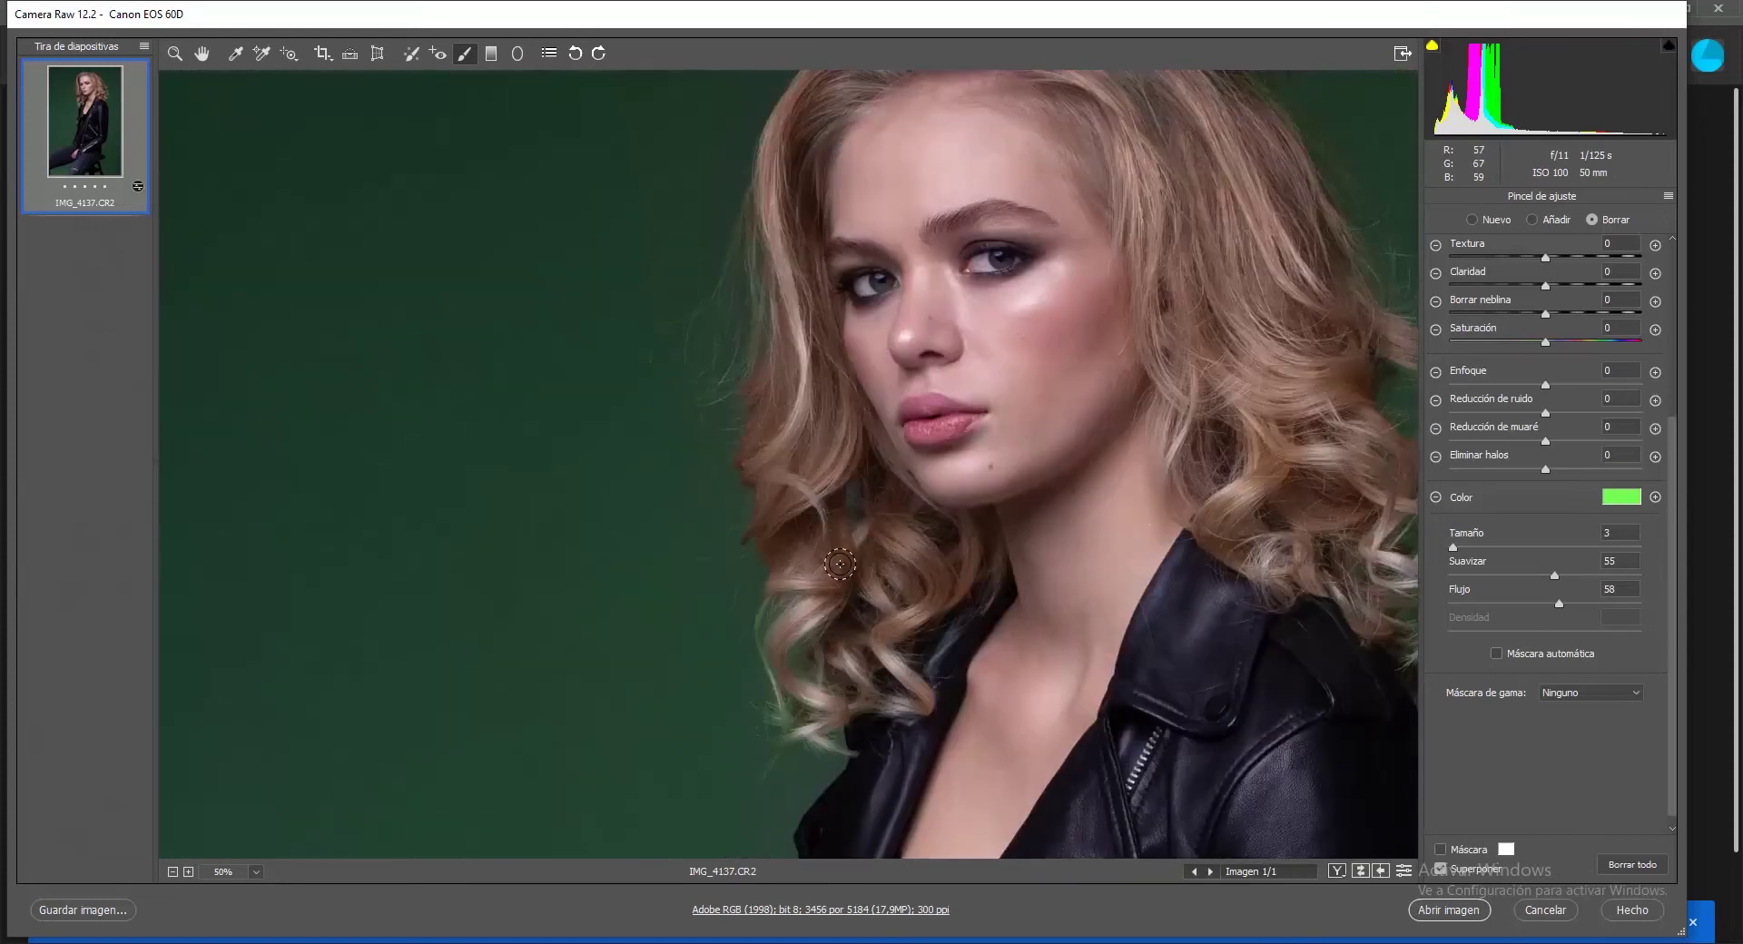
scroll(1101, 537, "up", 4)
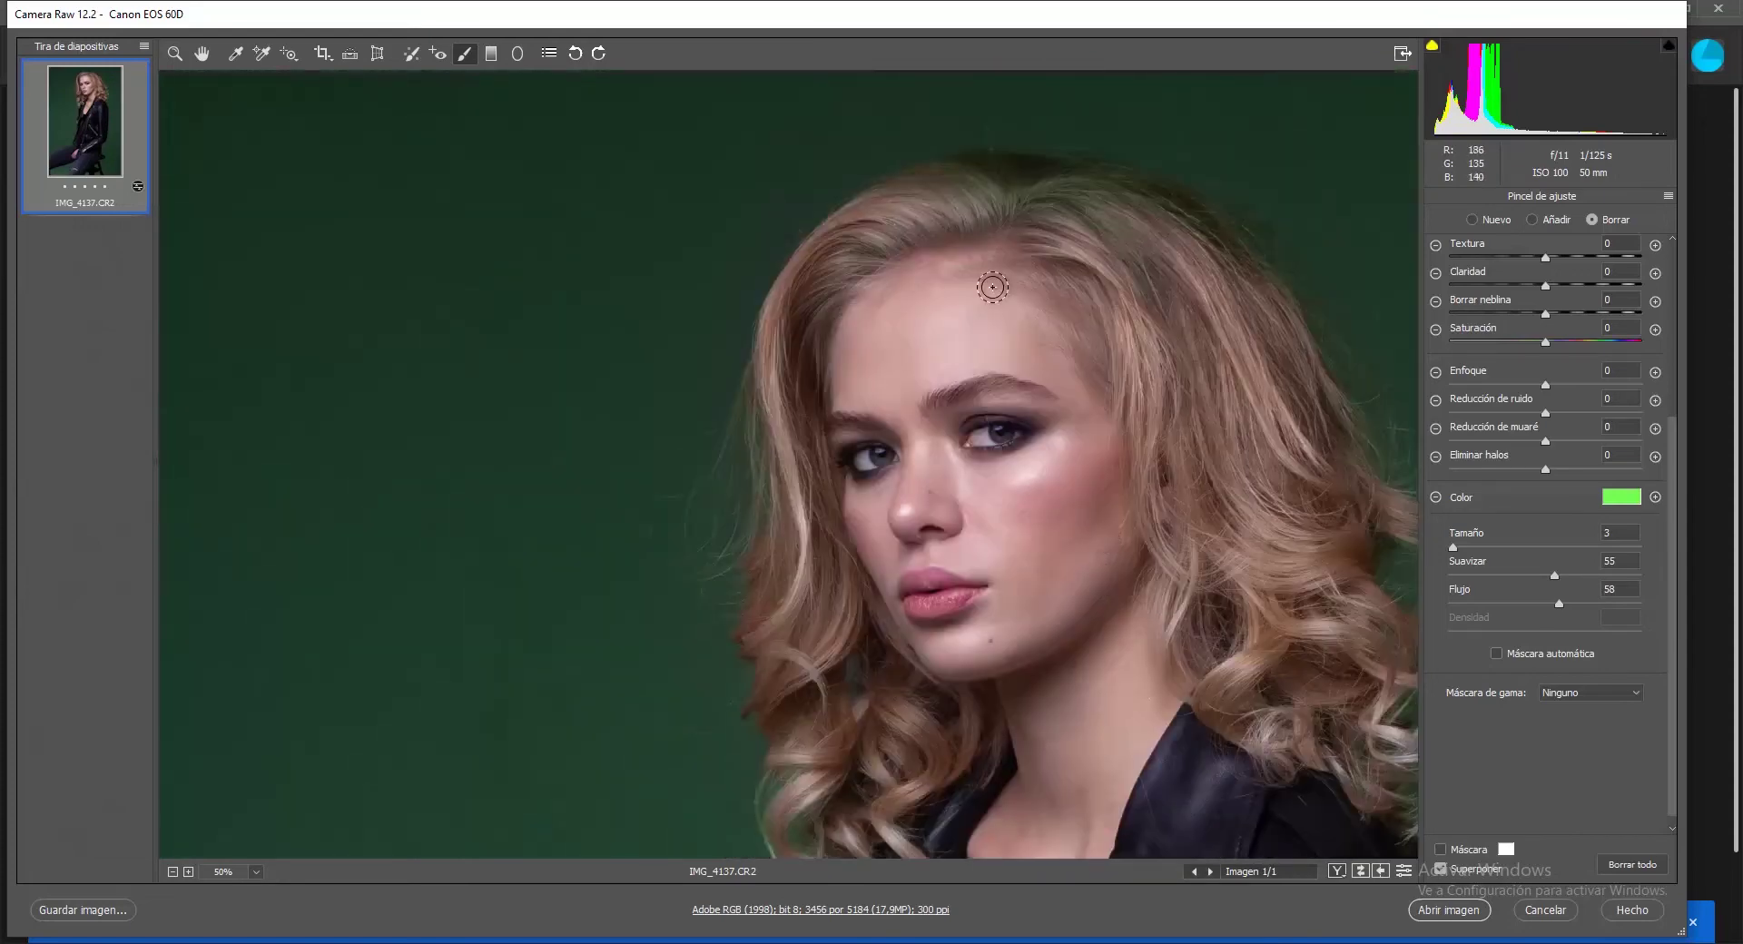
left_click_drag(1011, 226, 1184, 222)
left_click_drag(1184, 222, 829, 275)
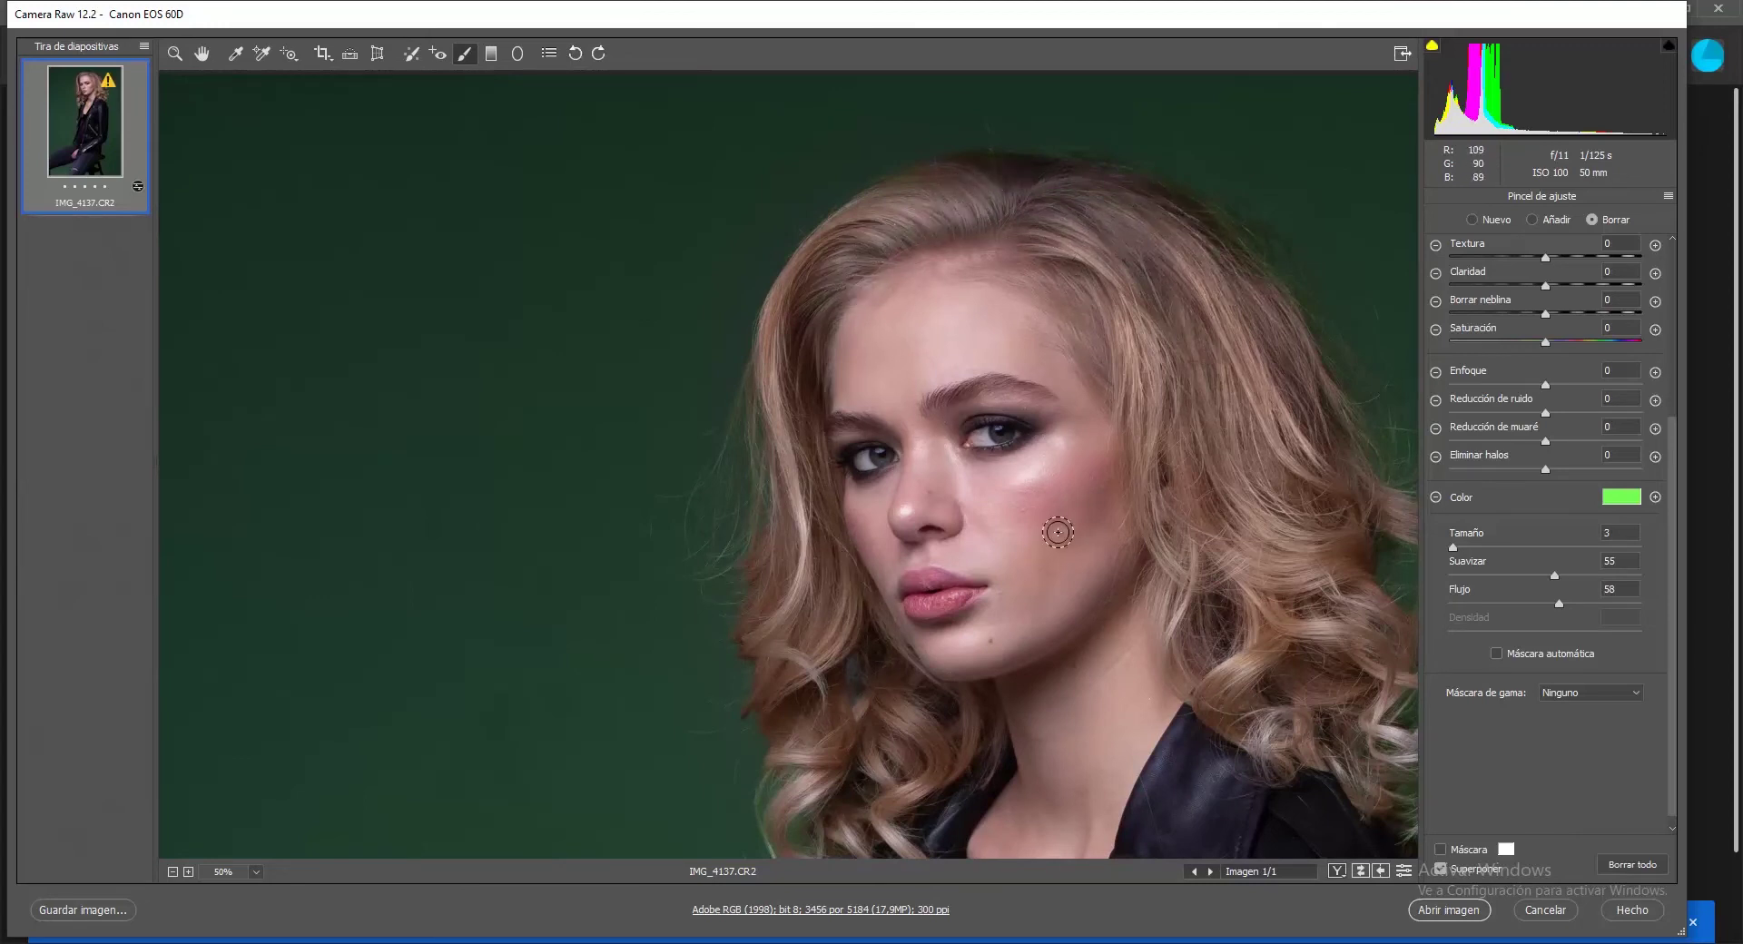
key("h")
left_click_drag(1076, 517, 741, 273)
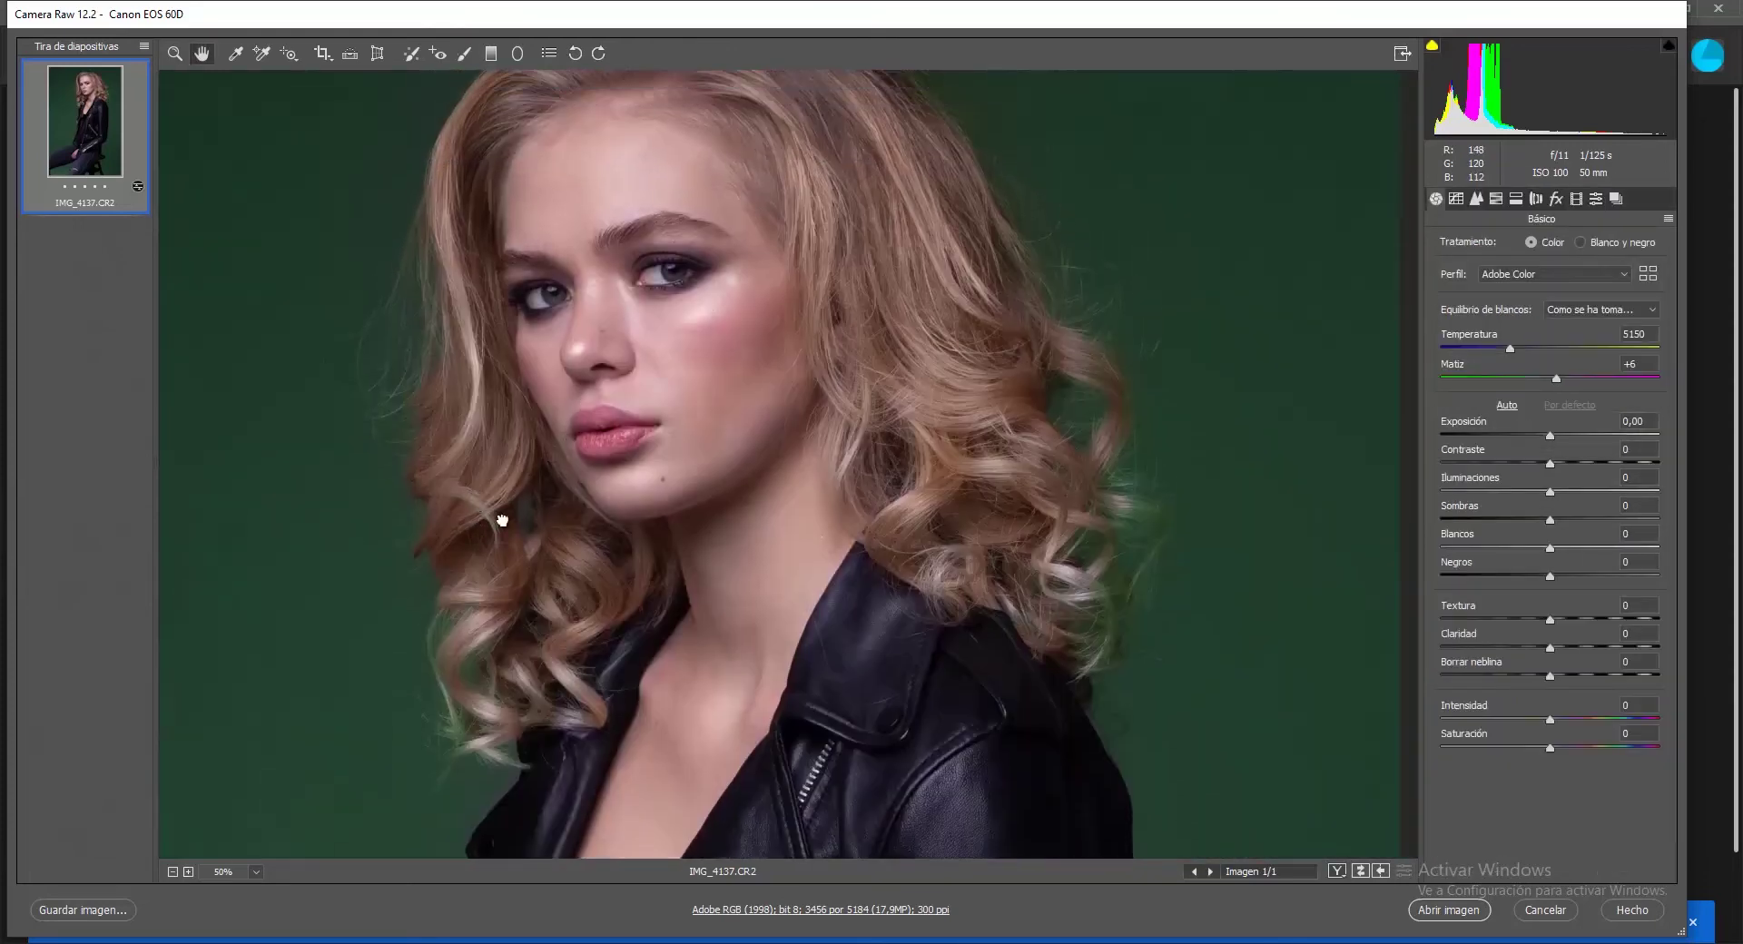
- Reopen the Adjustment Brush and reselect the background adjustment, undoing an accidental delete
left_click_drag(498, 518, 854, 771)
key("ctrl+minus")
key("ctrl+minus")
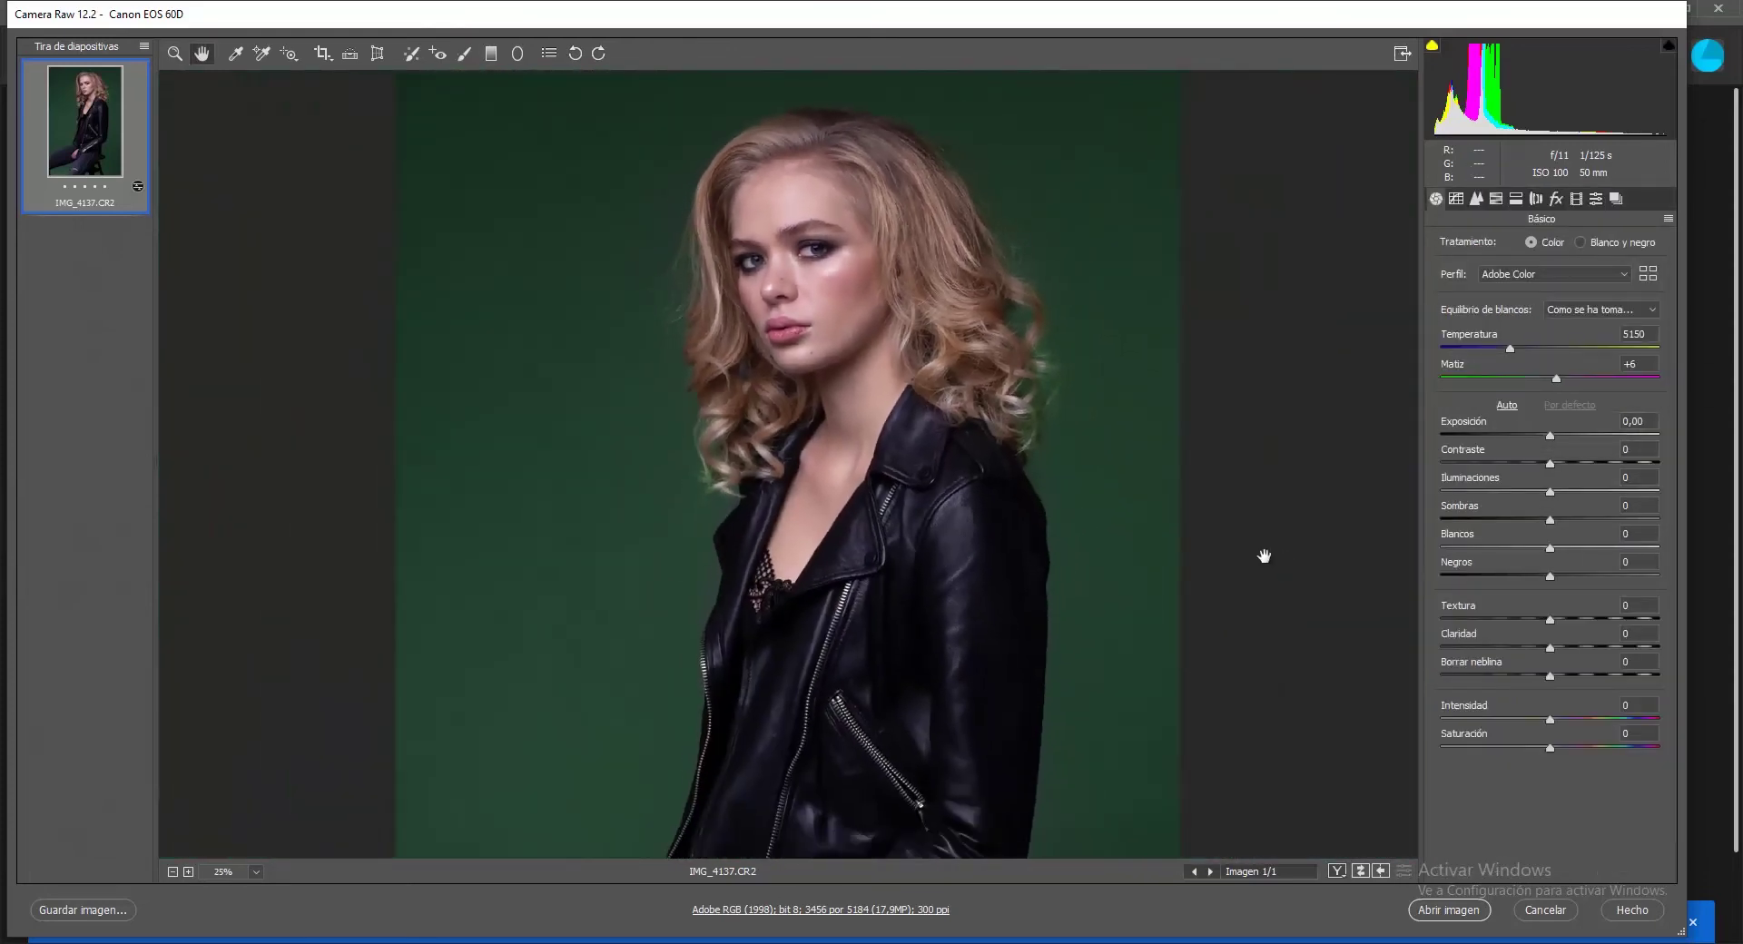
left_click(465, 54)
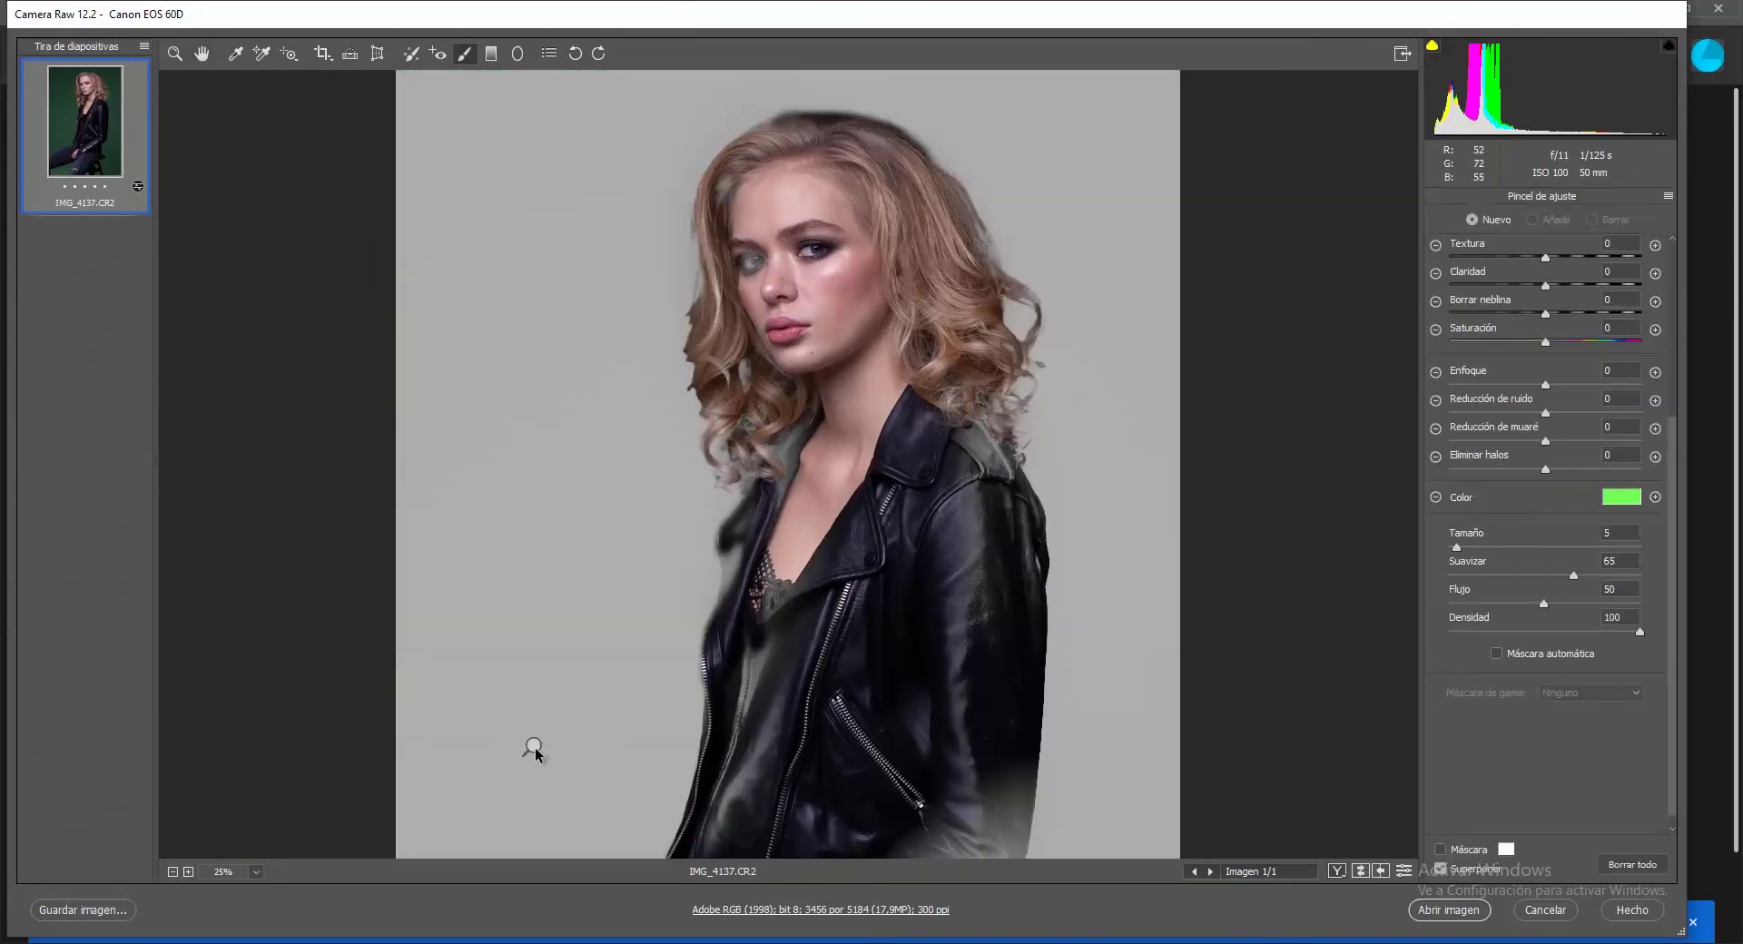
left_click(534, 750)
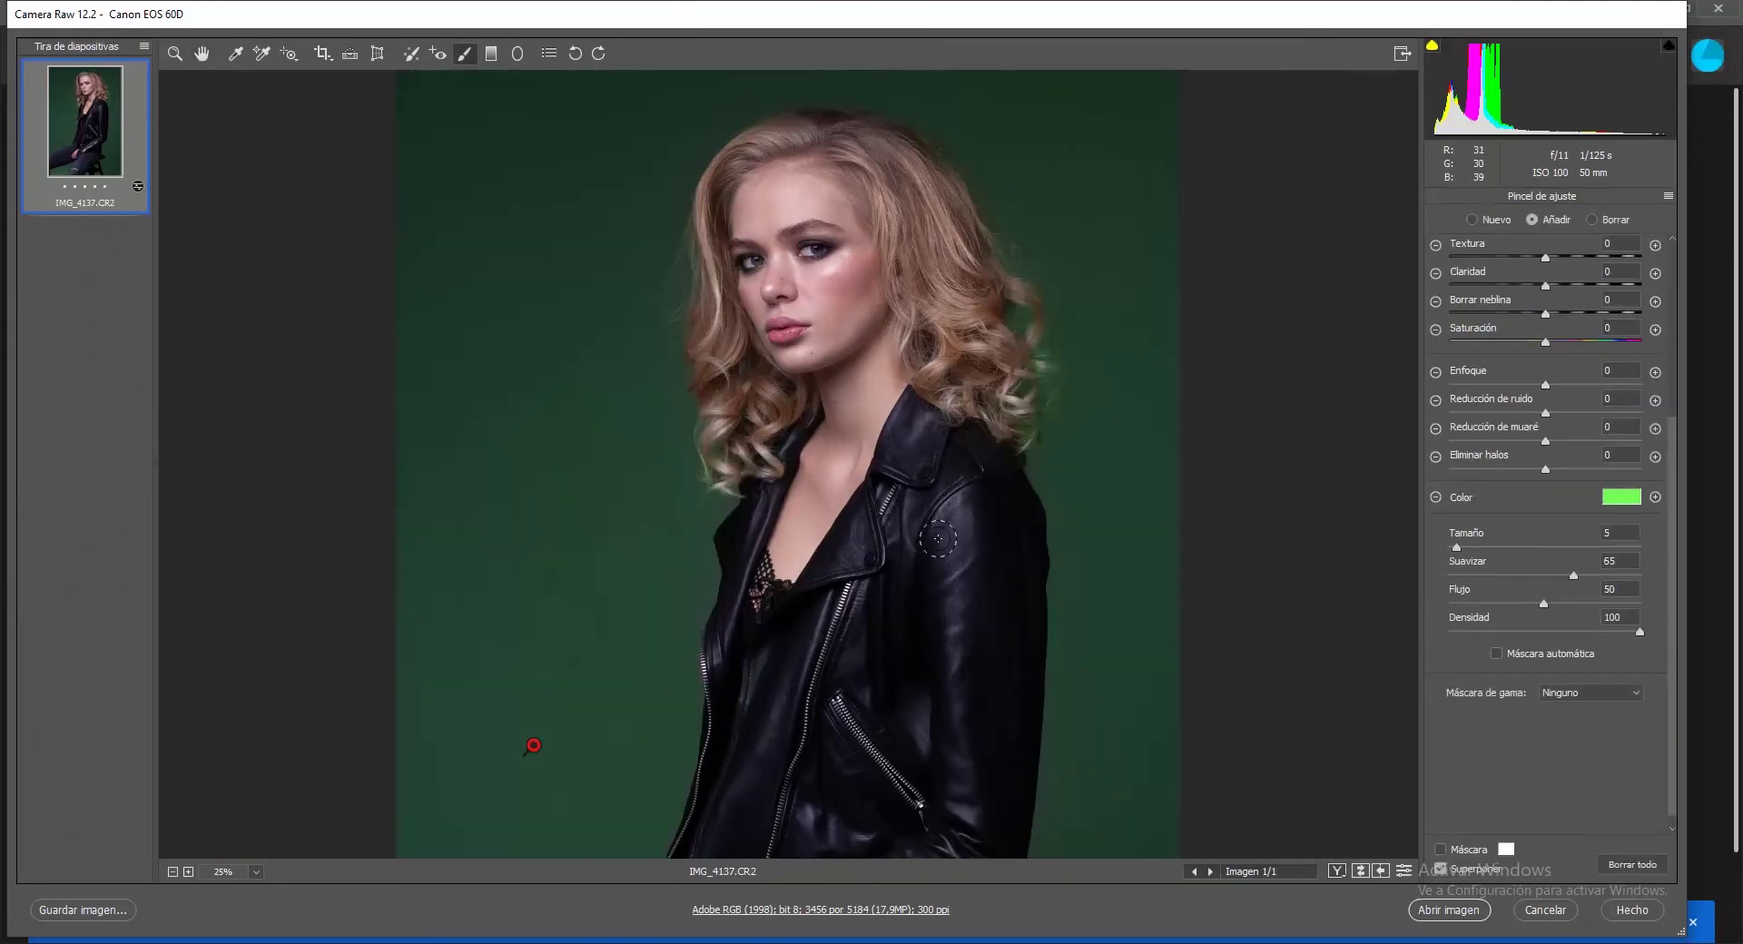
scroll(945, 563, "down", 2)
key("Delete")
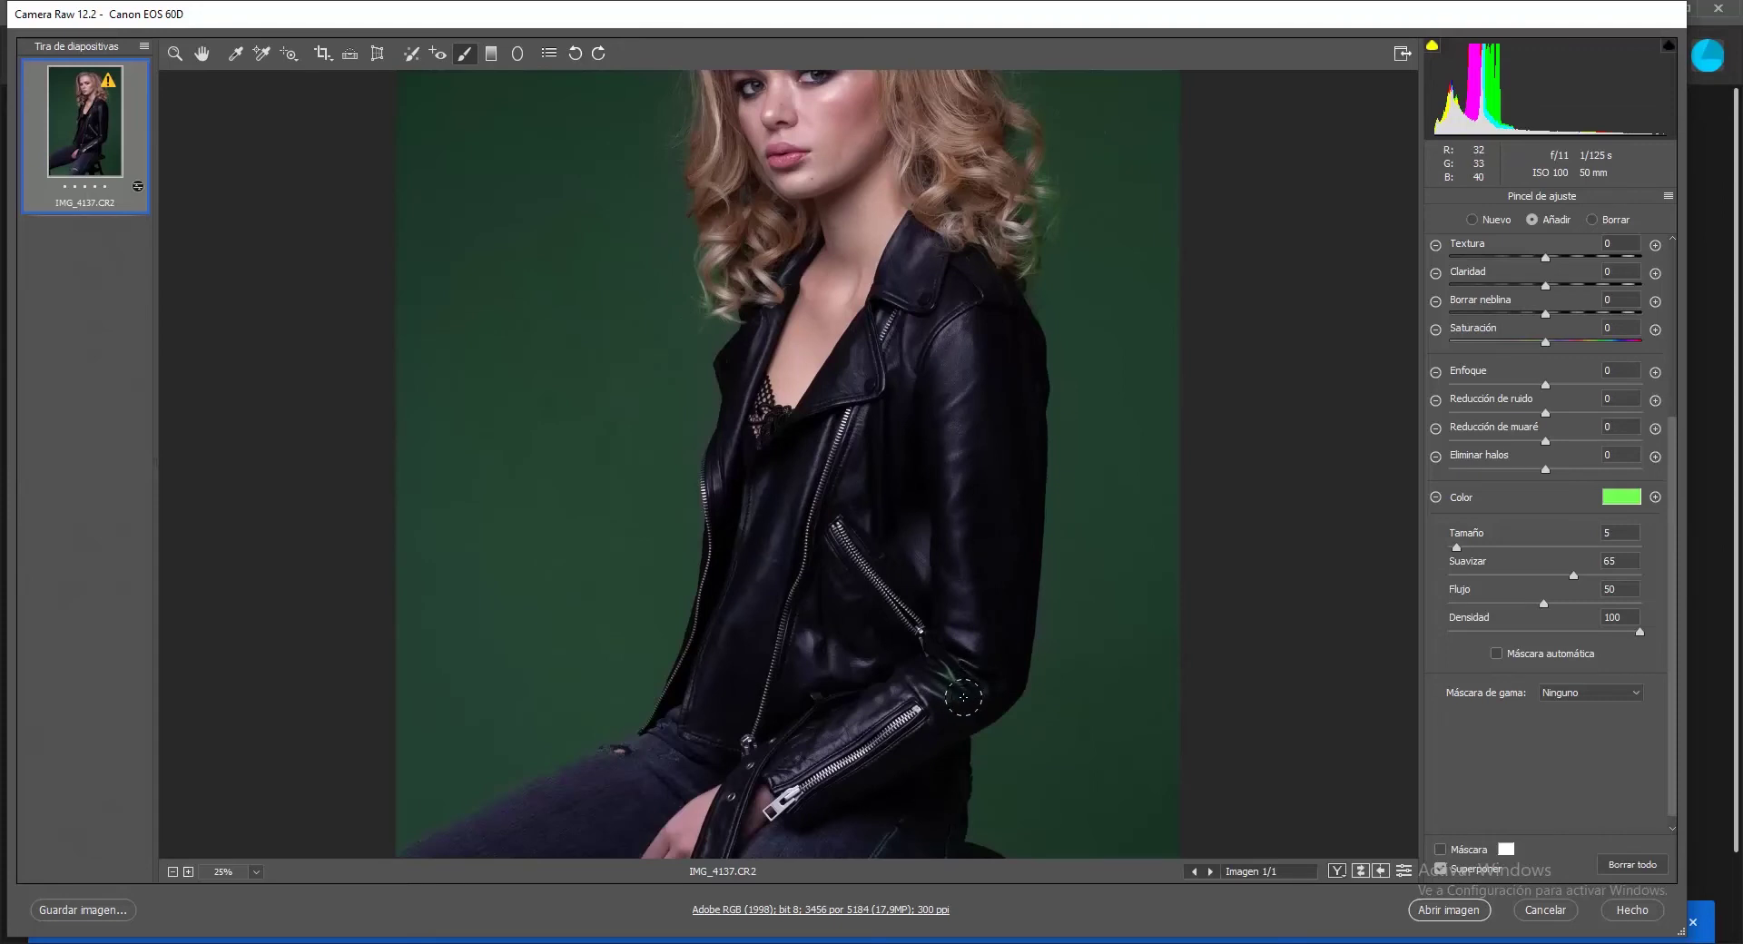
key("ctrl+z")
key("alt")
key("h")
scroll(496, 374, "down", 2)
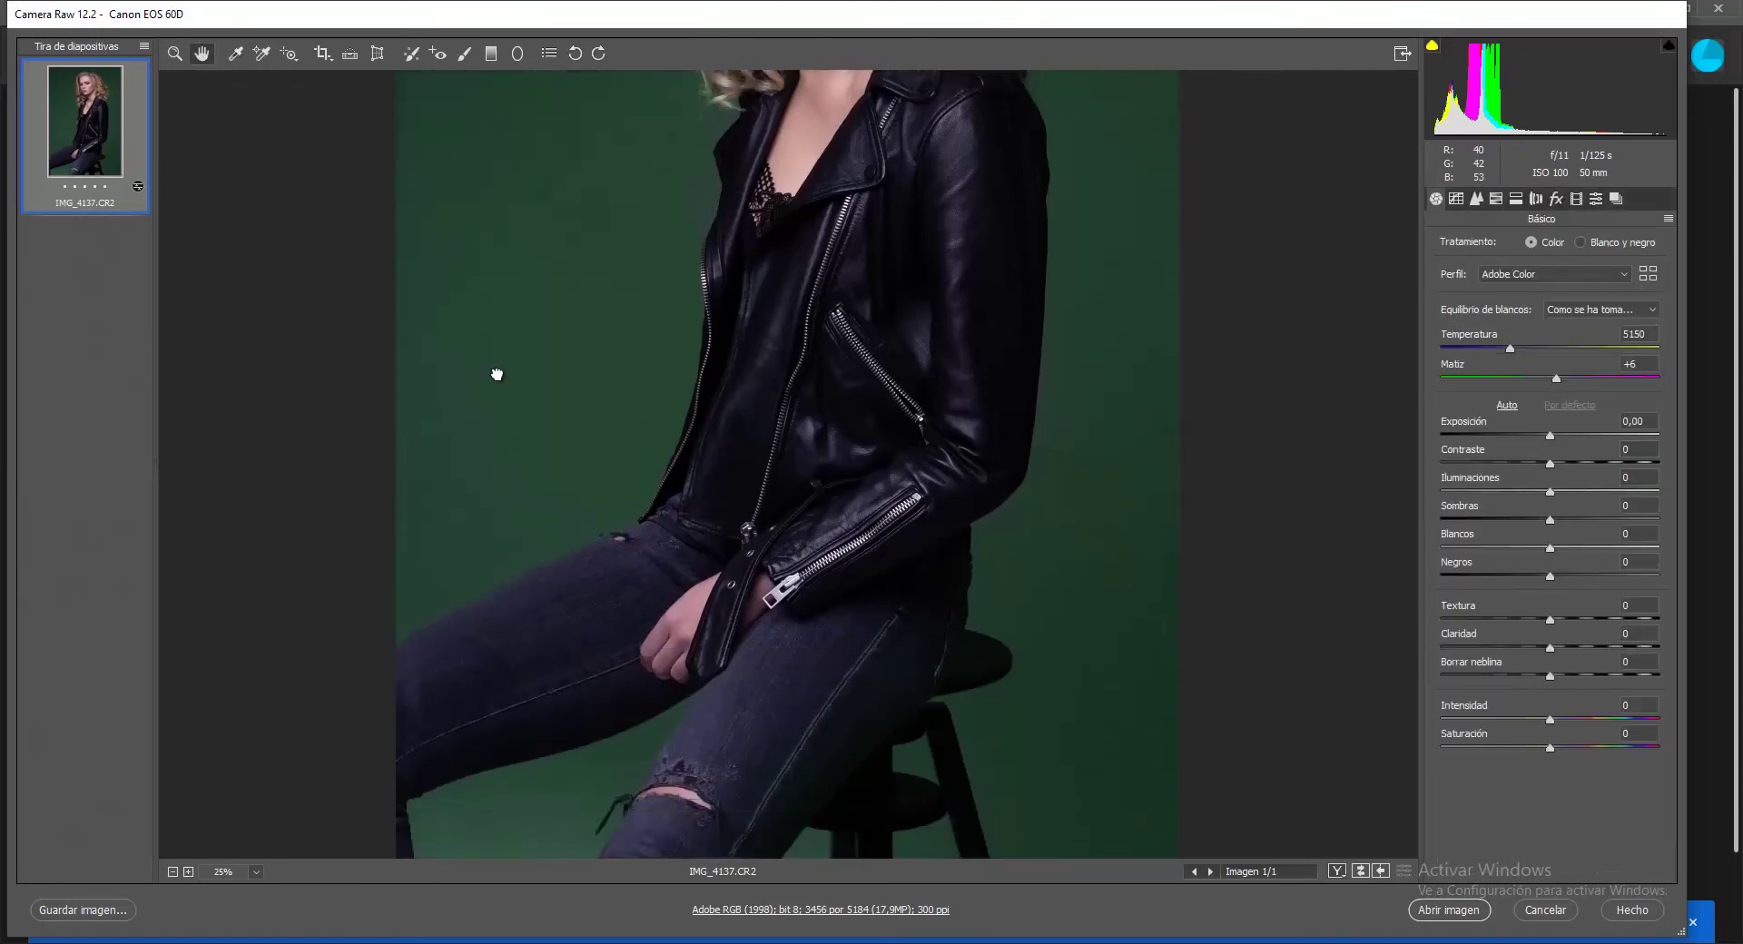
scroll(497, 374, "up", 1)
left_click(464, 53)
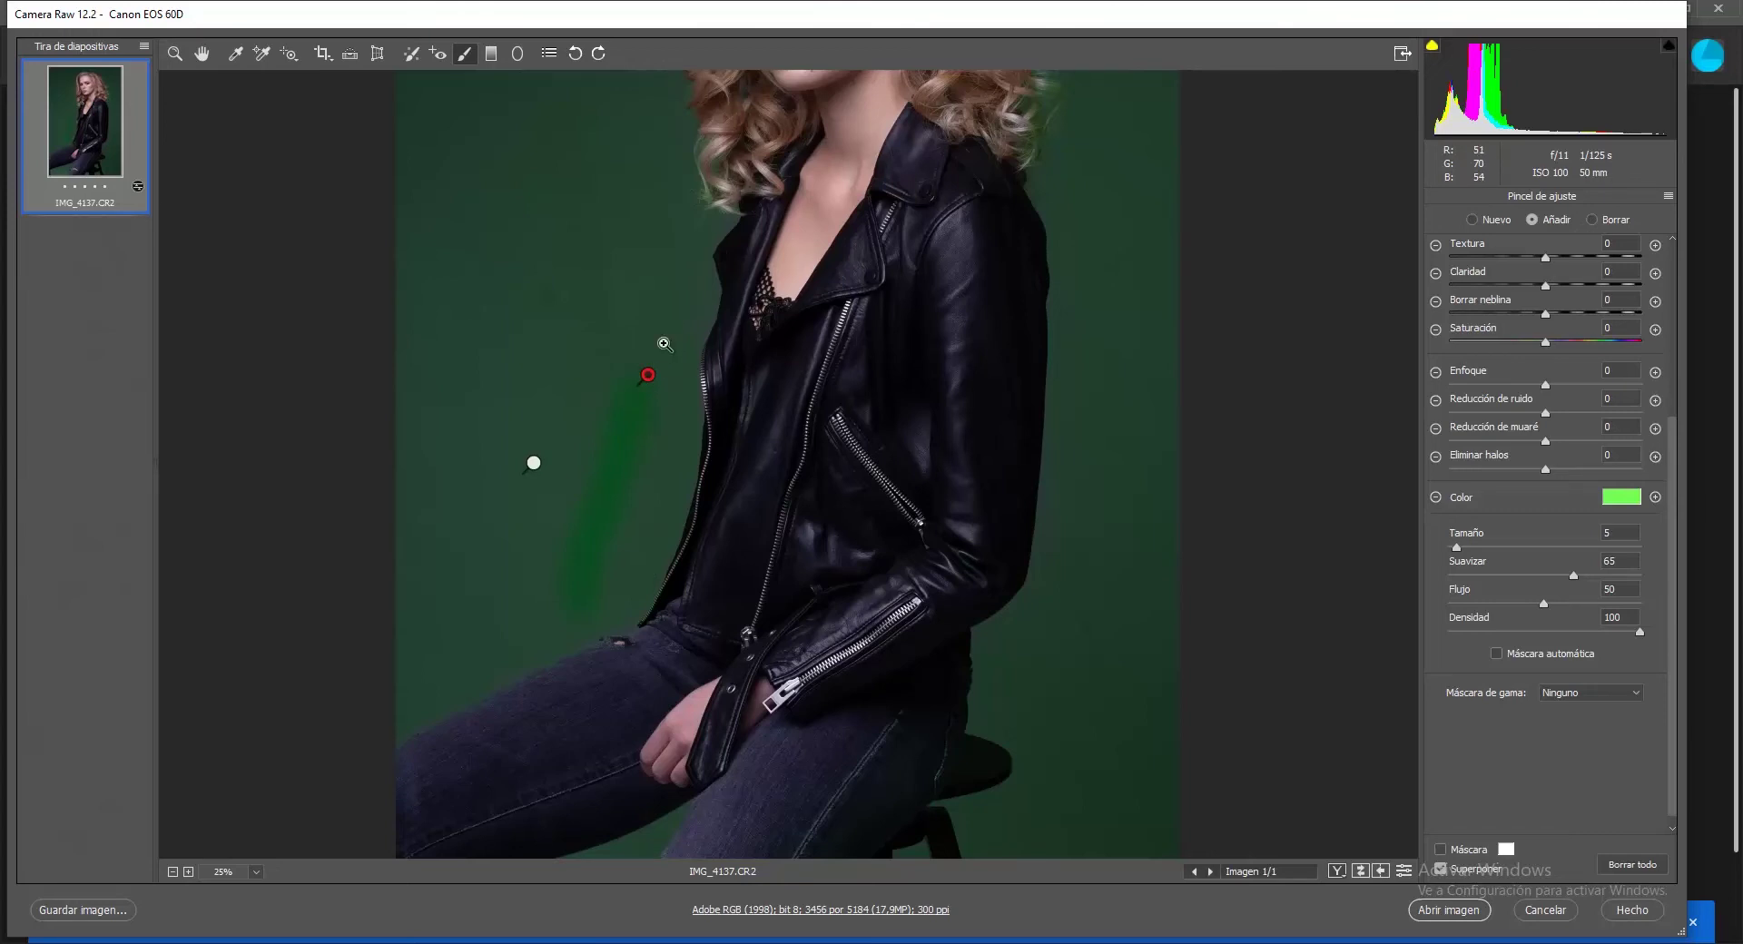
left_click(534, 463)
- Alt-erase the green mask spill from the jacket sleeve and the model's legs
key("alt")
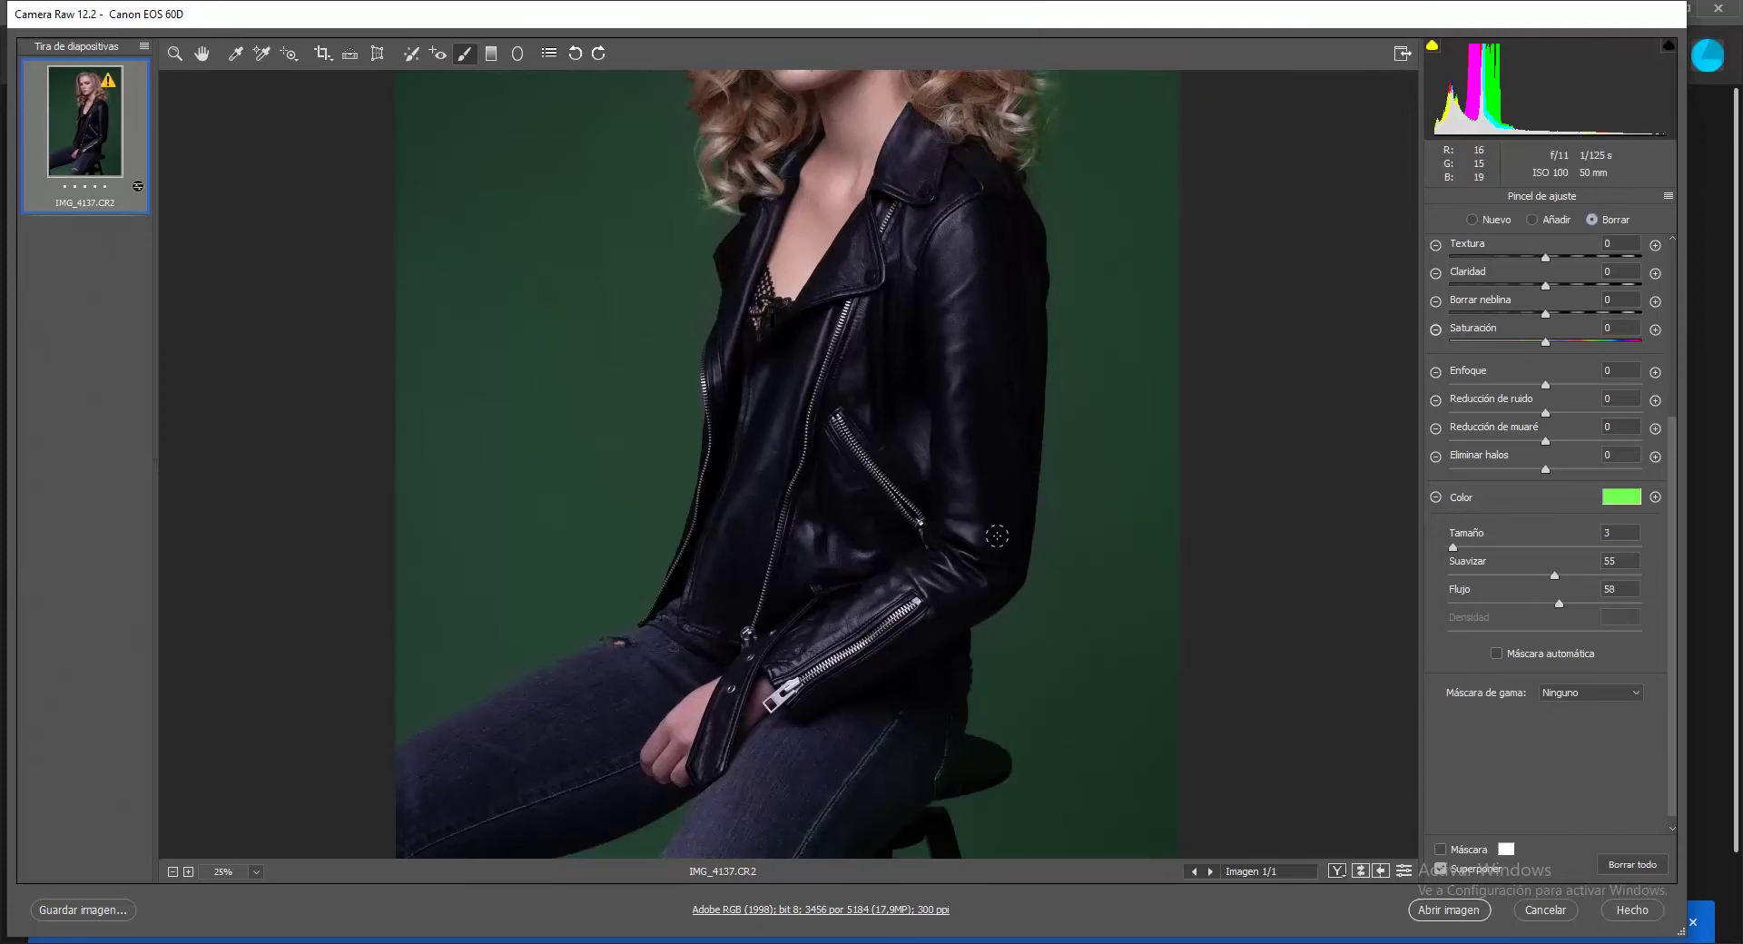
left_click_drag(1004, 565, 1015, 563)
scroll(1022, 231, "up", 5)
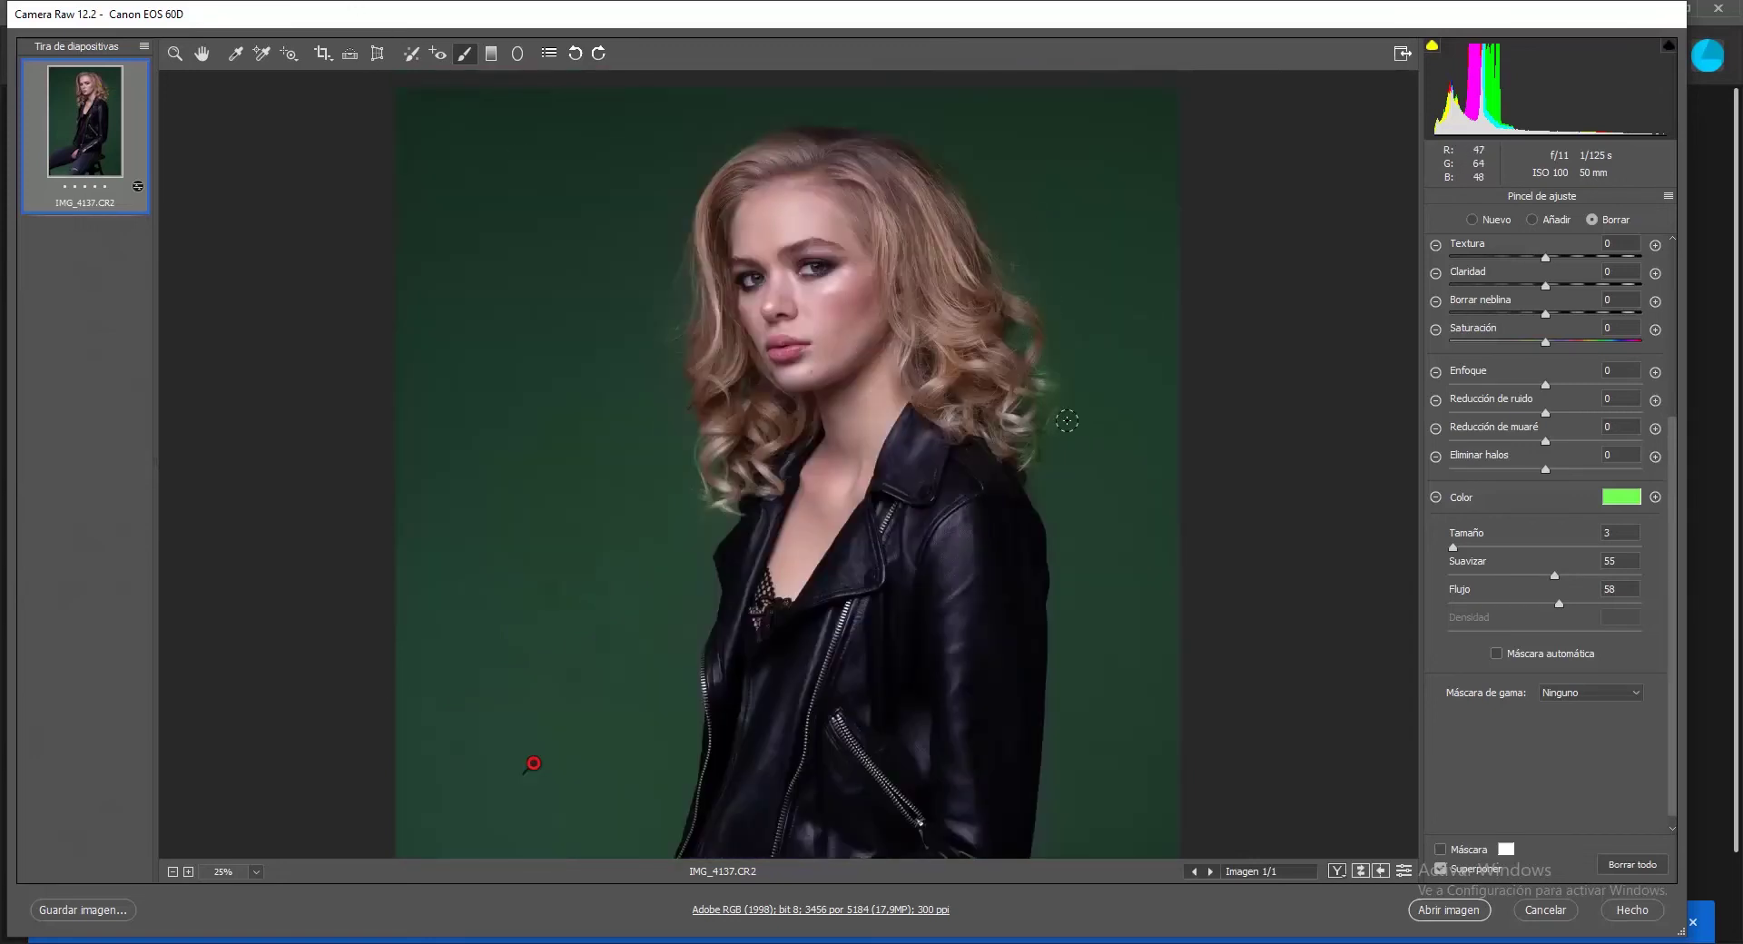
scroll(1002, 455, "down", 3)
scroll(923, 629, "down", 3)
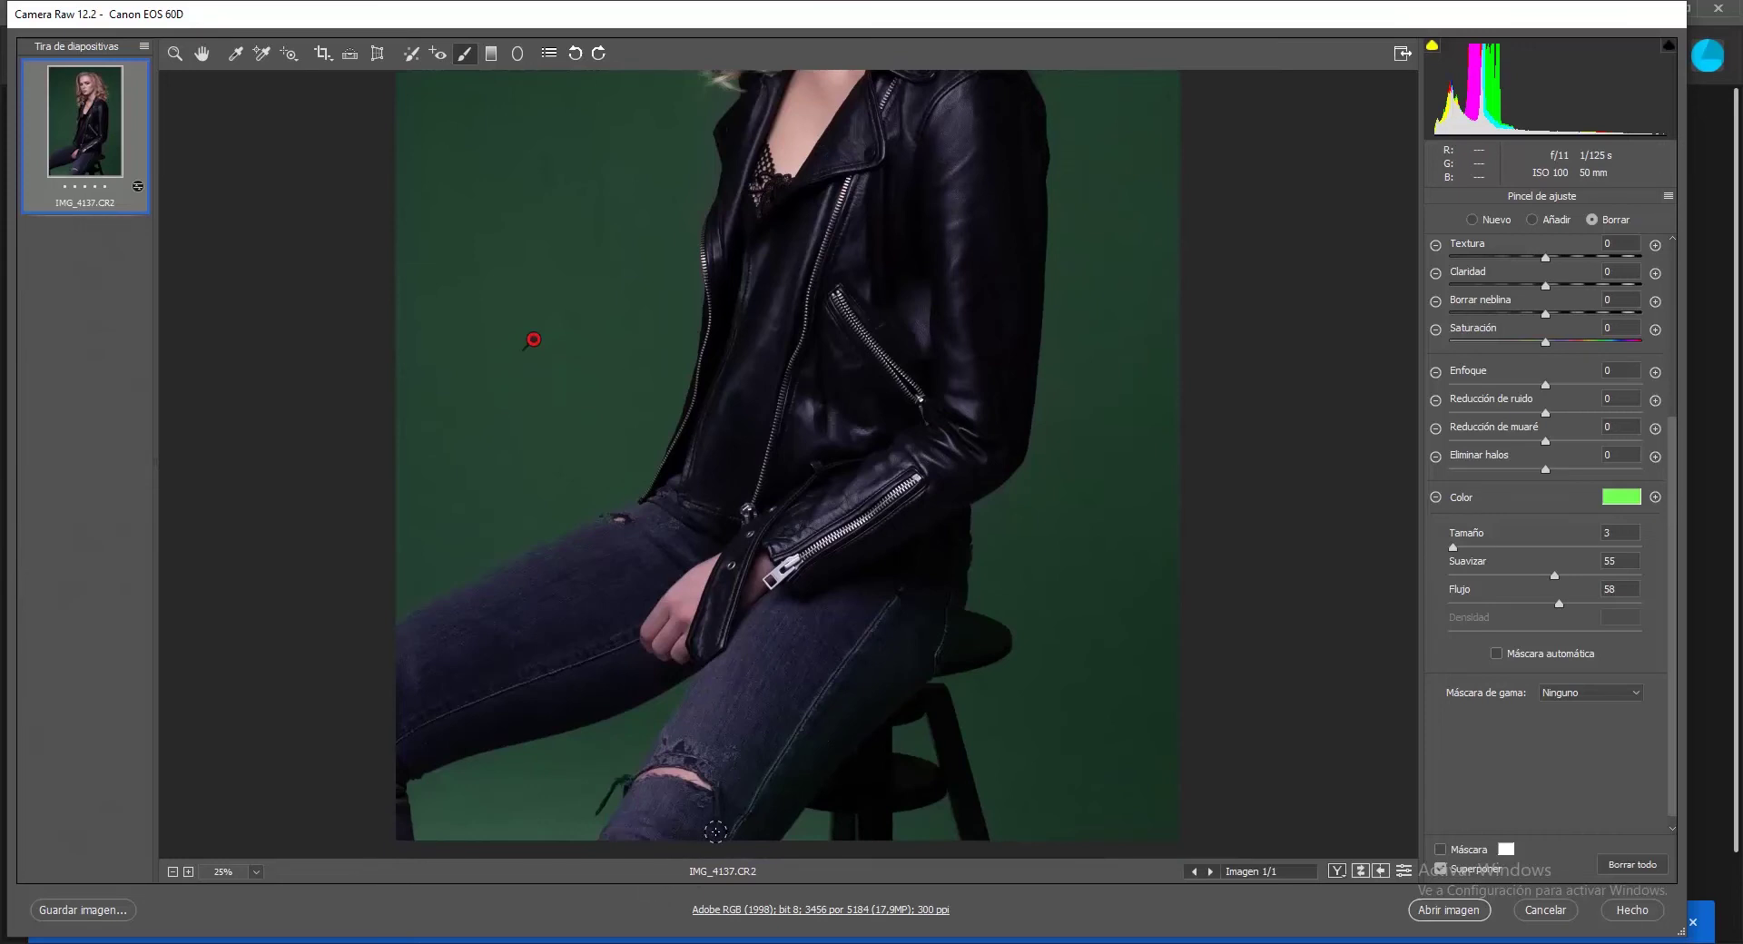
left_click_drag(722, 835, 790, 764)
- Switch the brush to Añadir at size 2 and zoom in on the jacket sleeve
left_click(1532, 220)
left_click(596, 525, "ctrl")
left_click(595, 524, "ctrl")
left_click(596, 525, "ctrl")
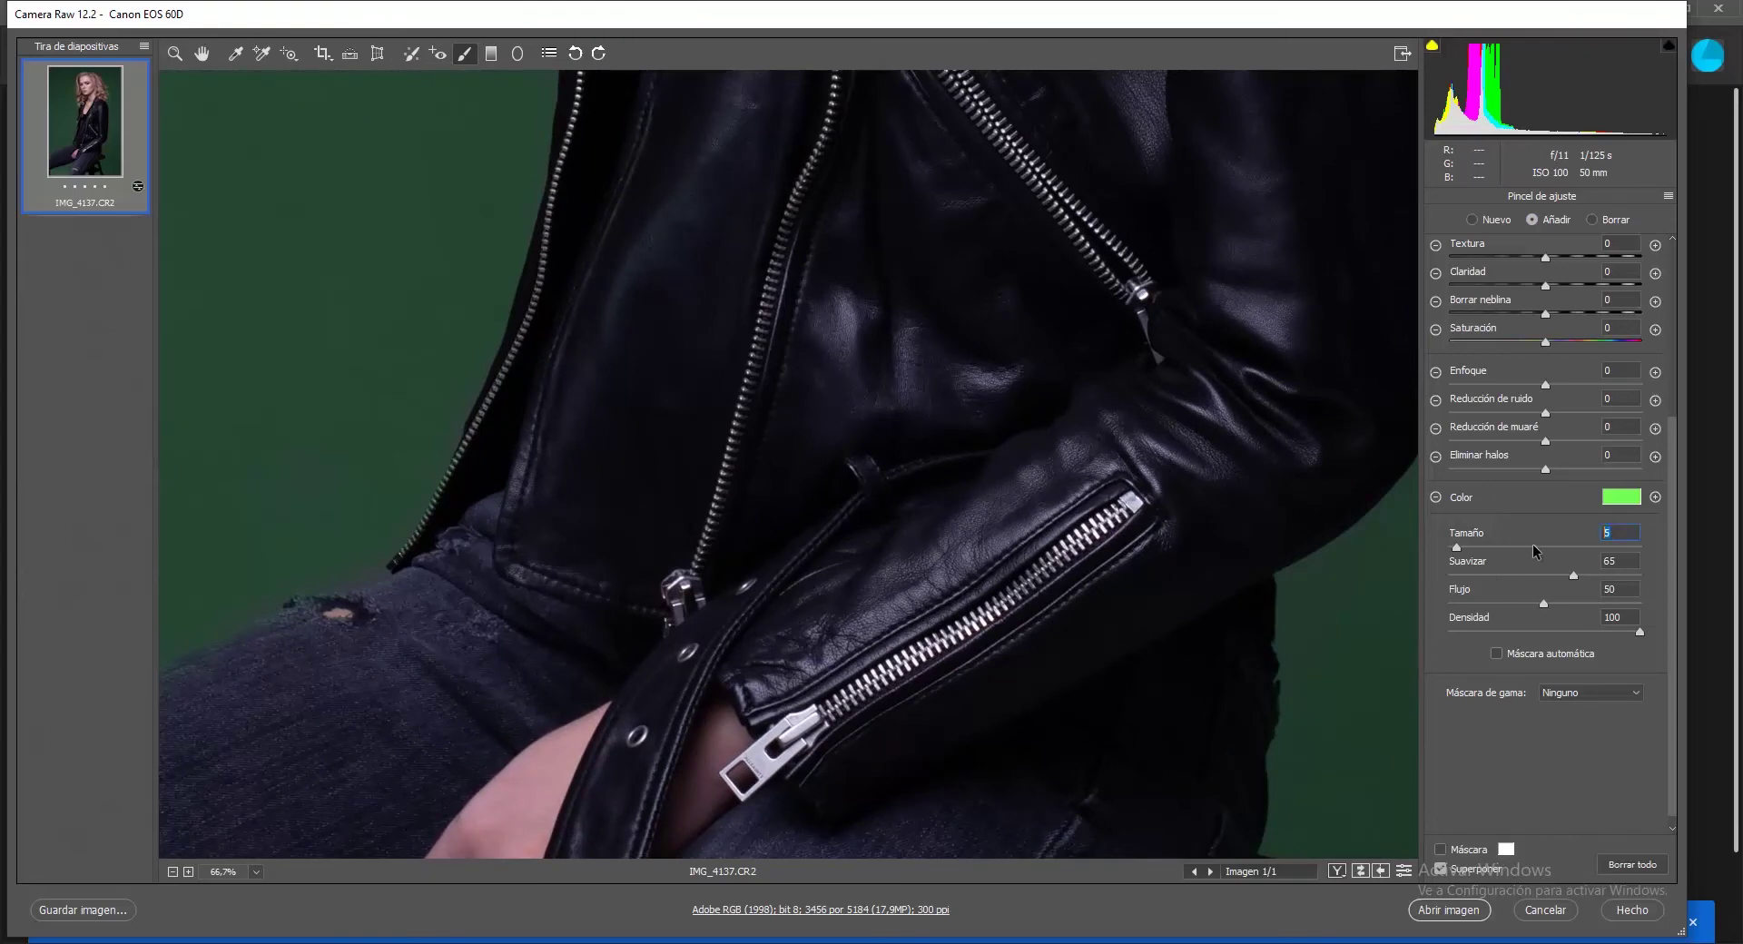
type("2")
key("ctrl+plus")
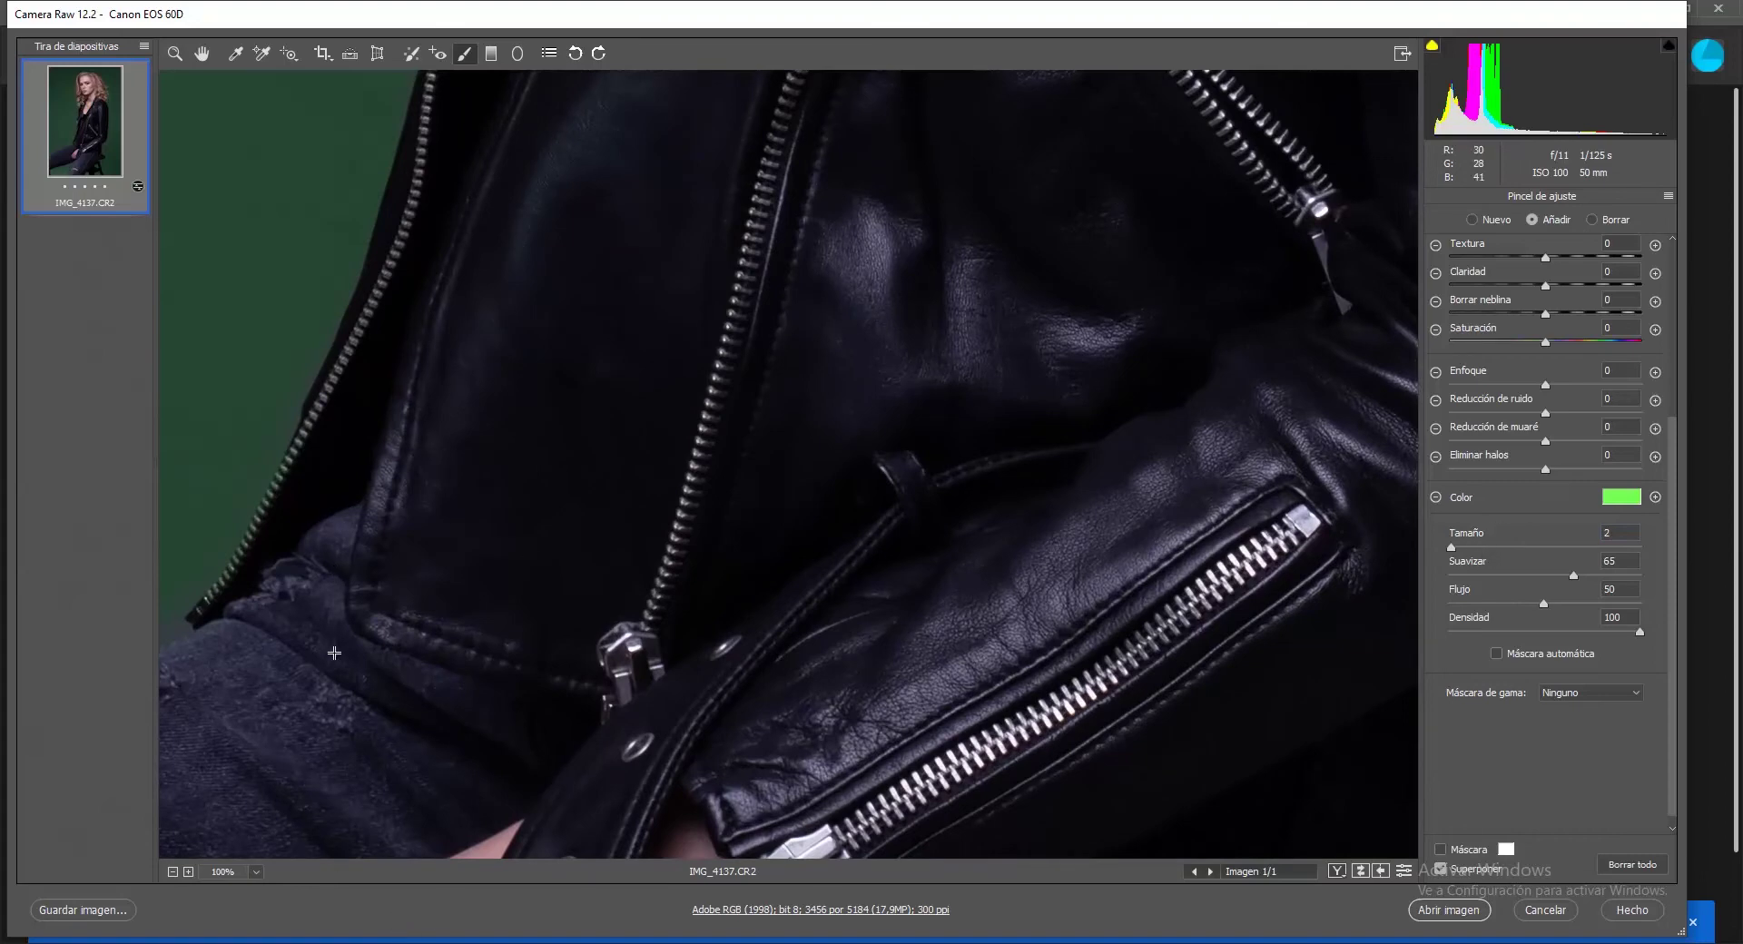
key("h")
left_click_drag(436, 602, 770, 575)
key("ctrl+minus")
key("ctrl+minus")
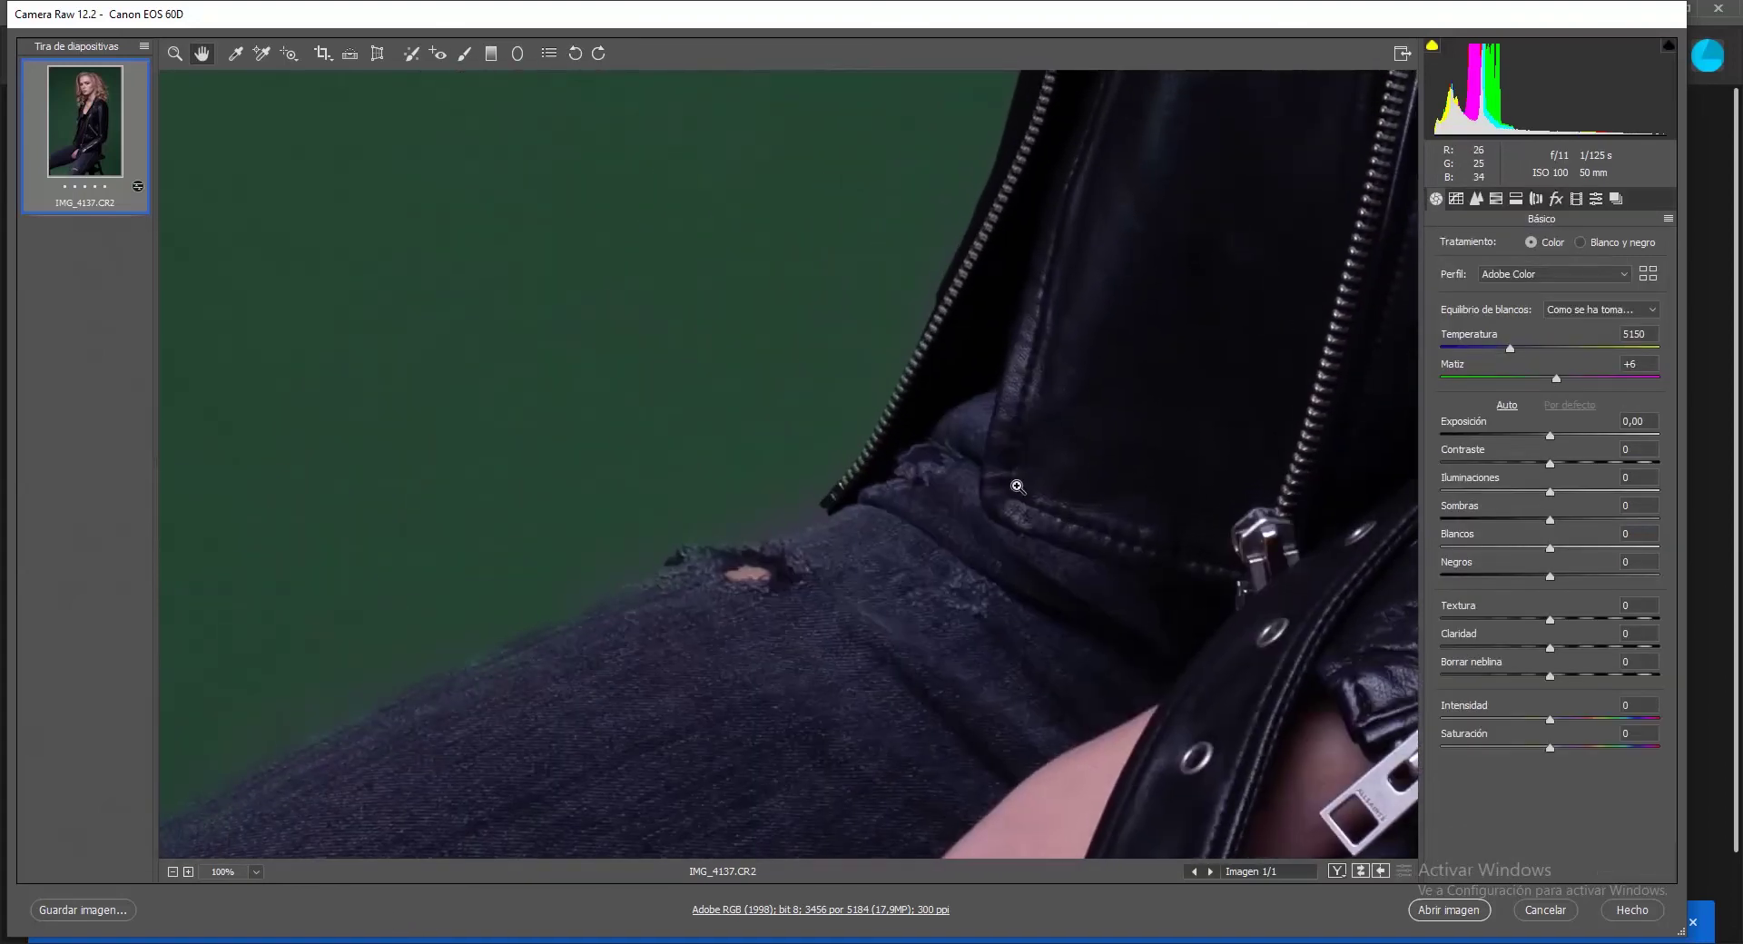
key("ctrl+minus")
key("ctrl+minus")
key("ctrl+minus")
key("ctrl+minus")
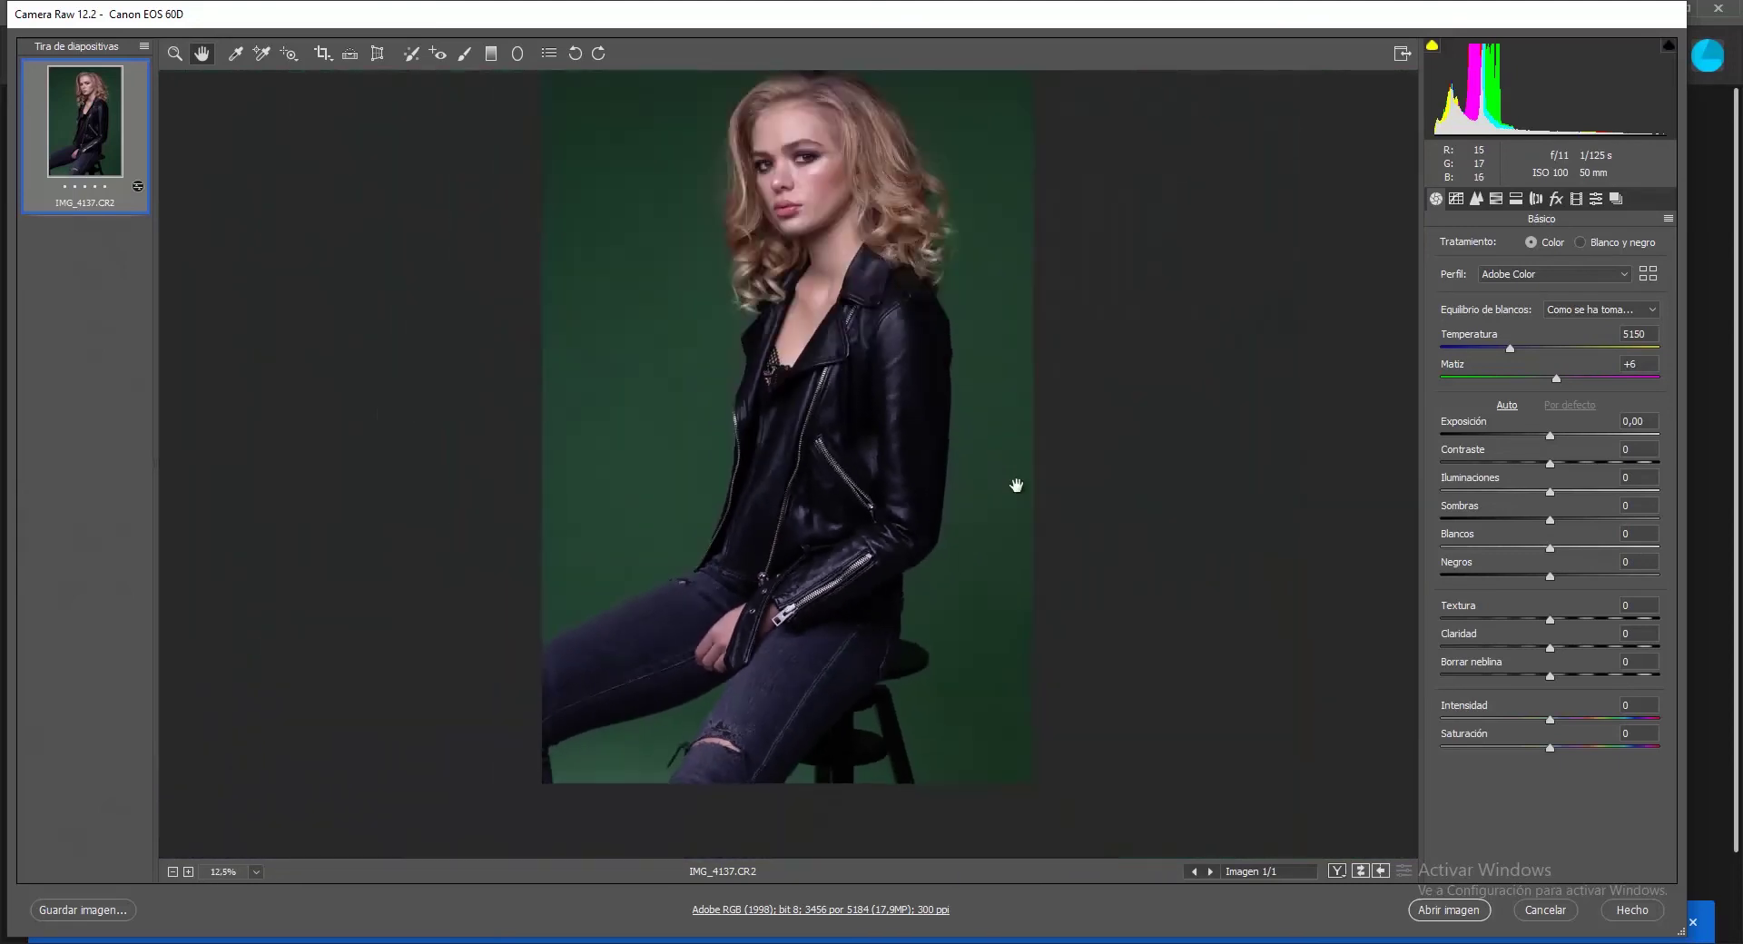
- Reselect the background brush adjustment and zoom in on the torso and jacket edge
left_click(464, 53)
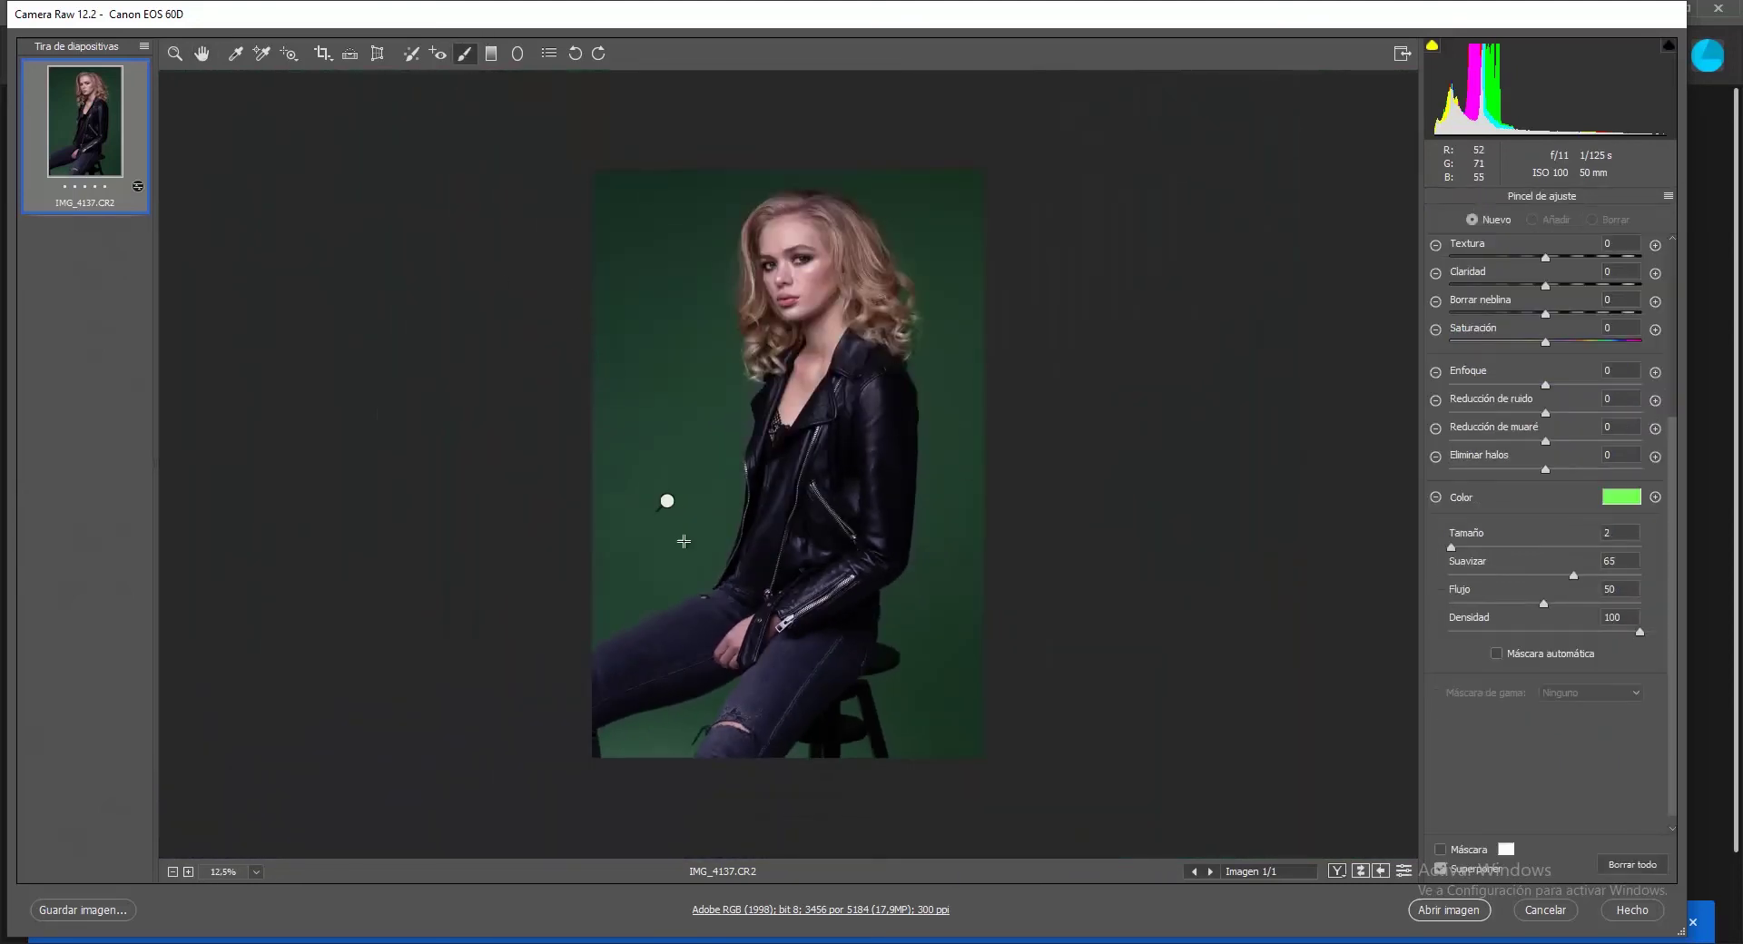
left_click(667, 504)
key("ctrl+plus")
key("ctrl+plus")
key("ctrl+plus")
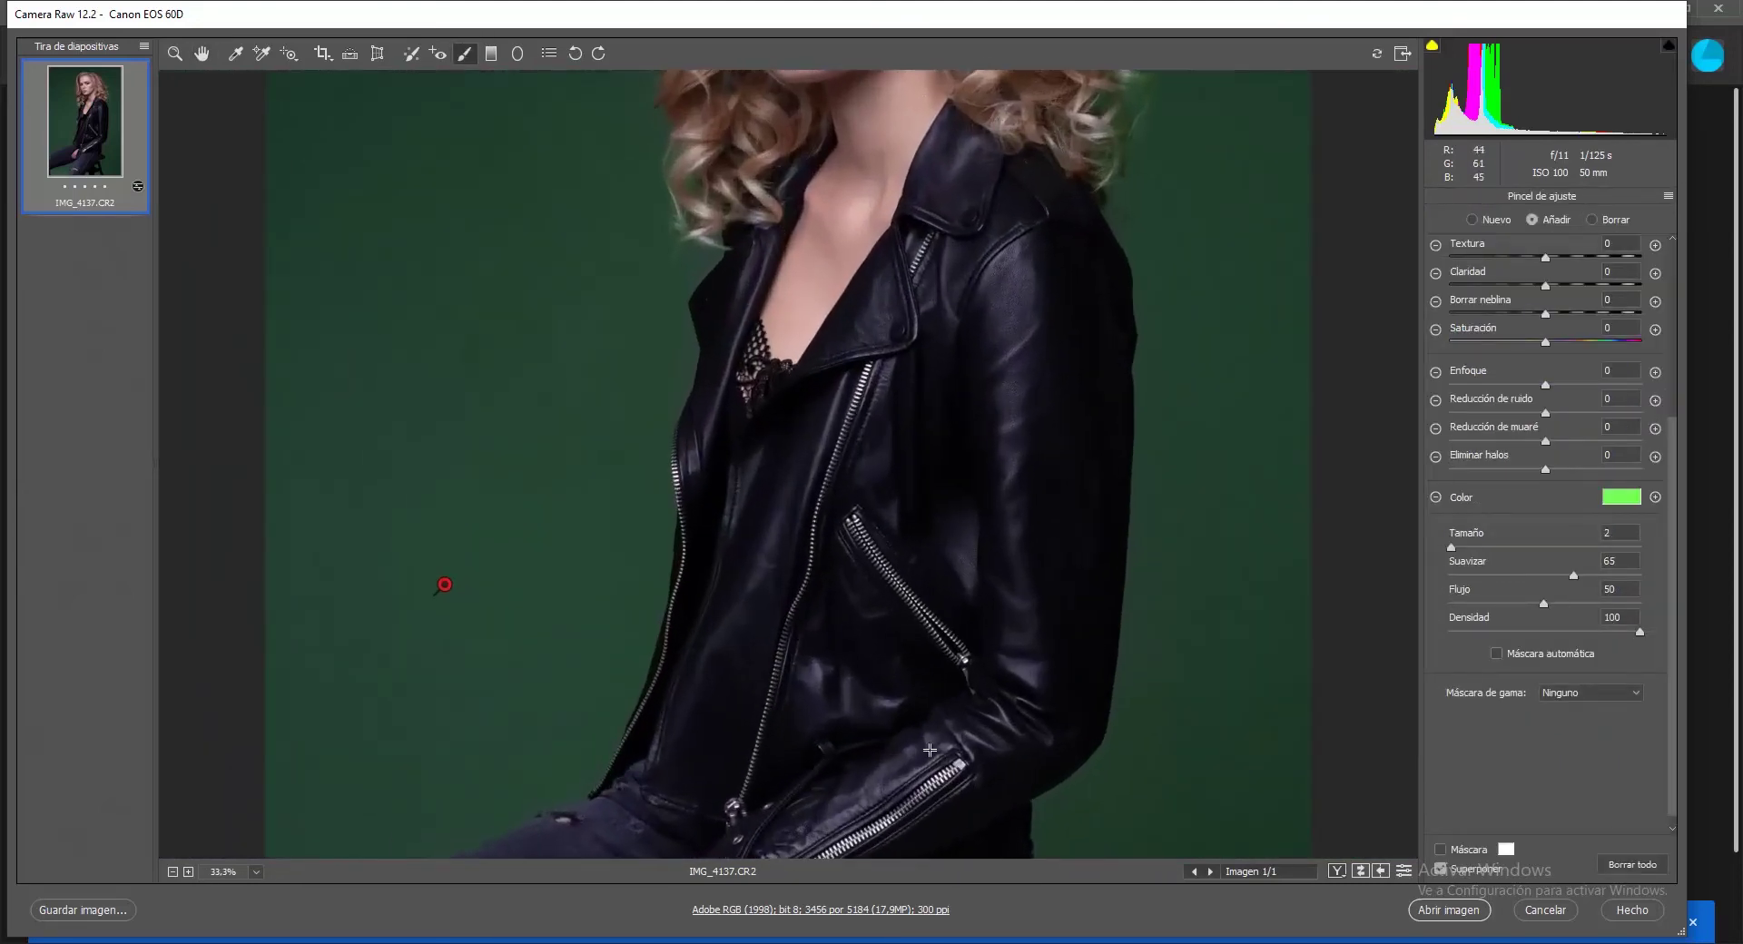
scroll(750, 705, "down", 2)
scroll(750, 705, "down", 2)
key("ctrl+plus")
key("ctrl+plus")
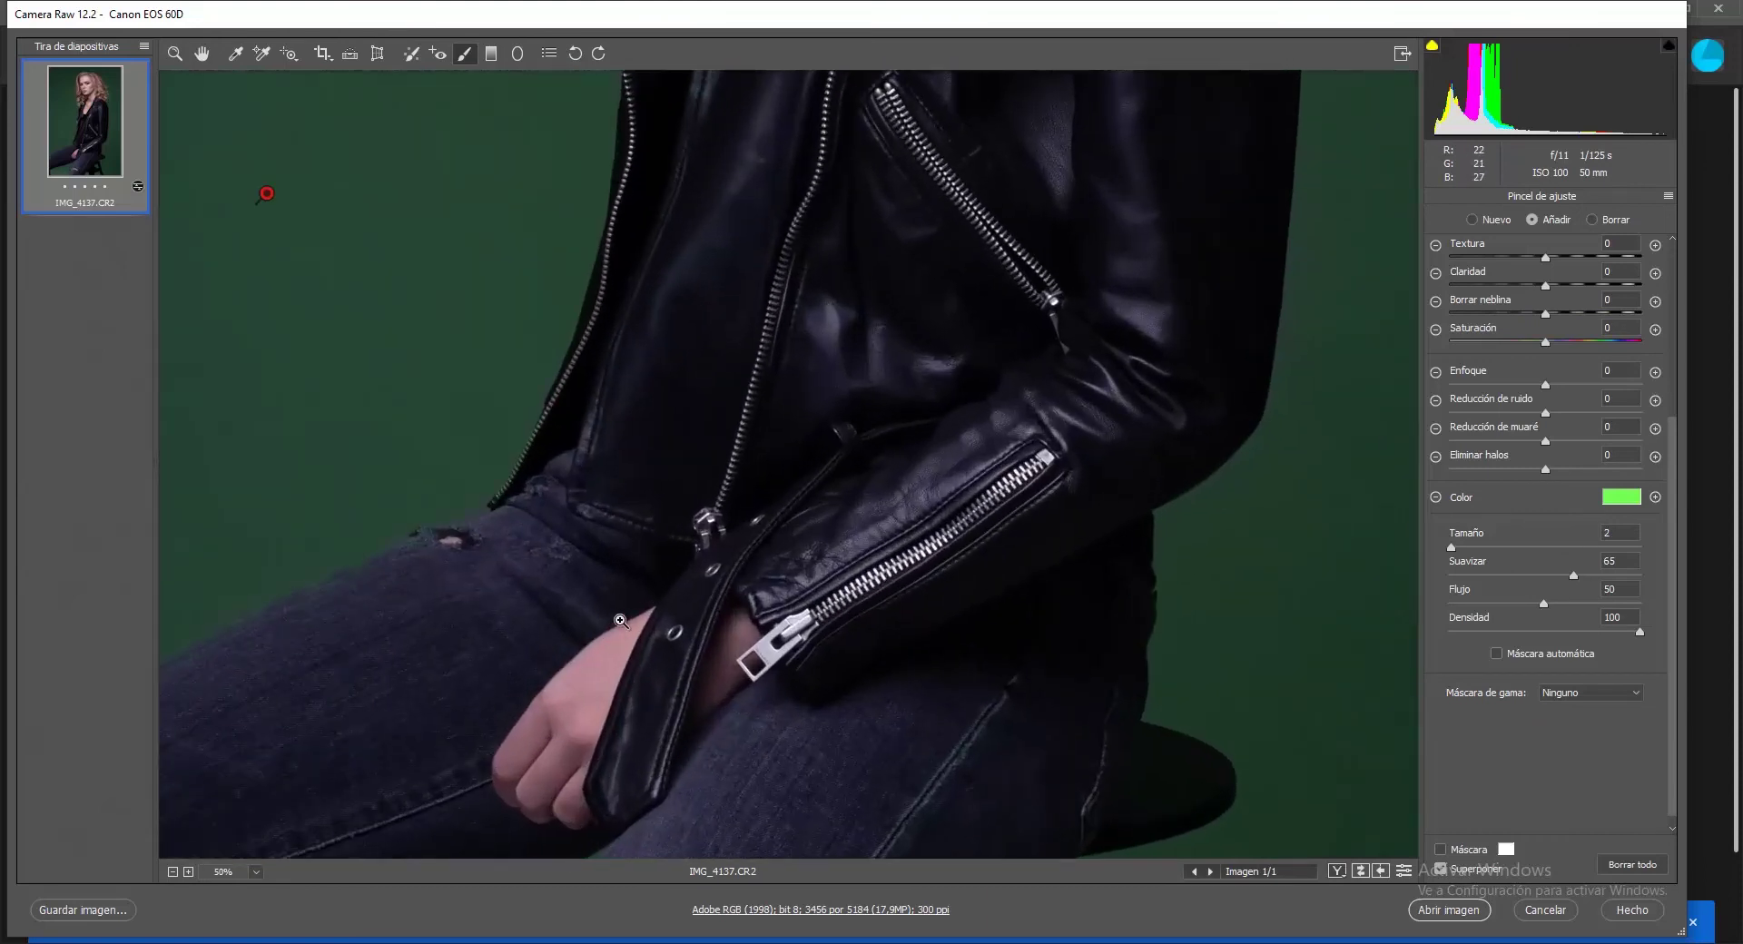
scroll(619, 619, "down", 1)
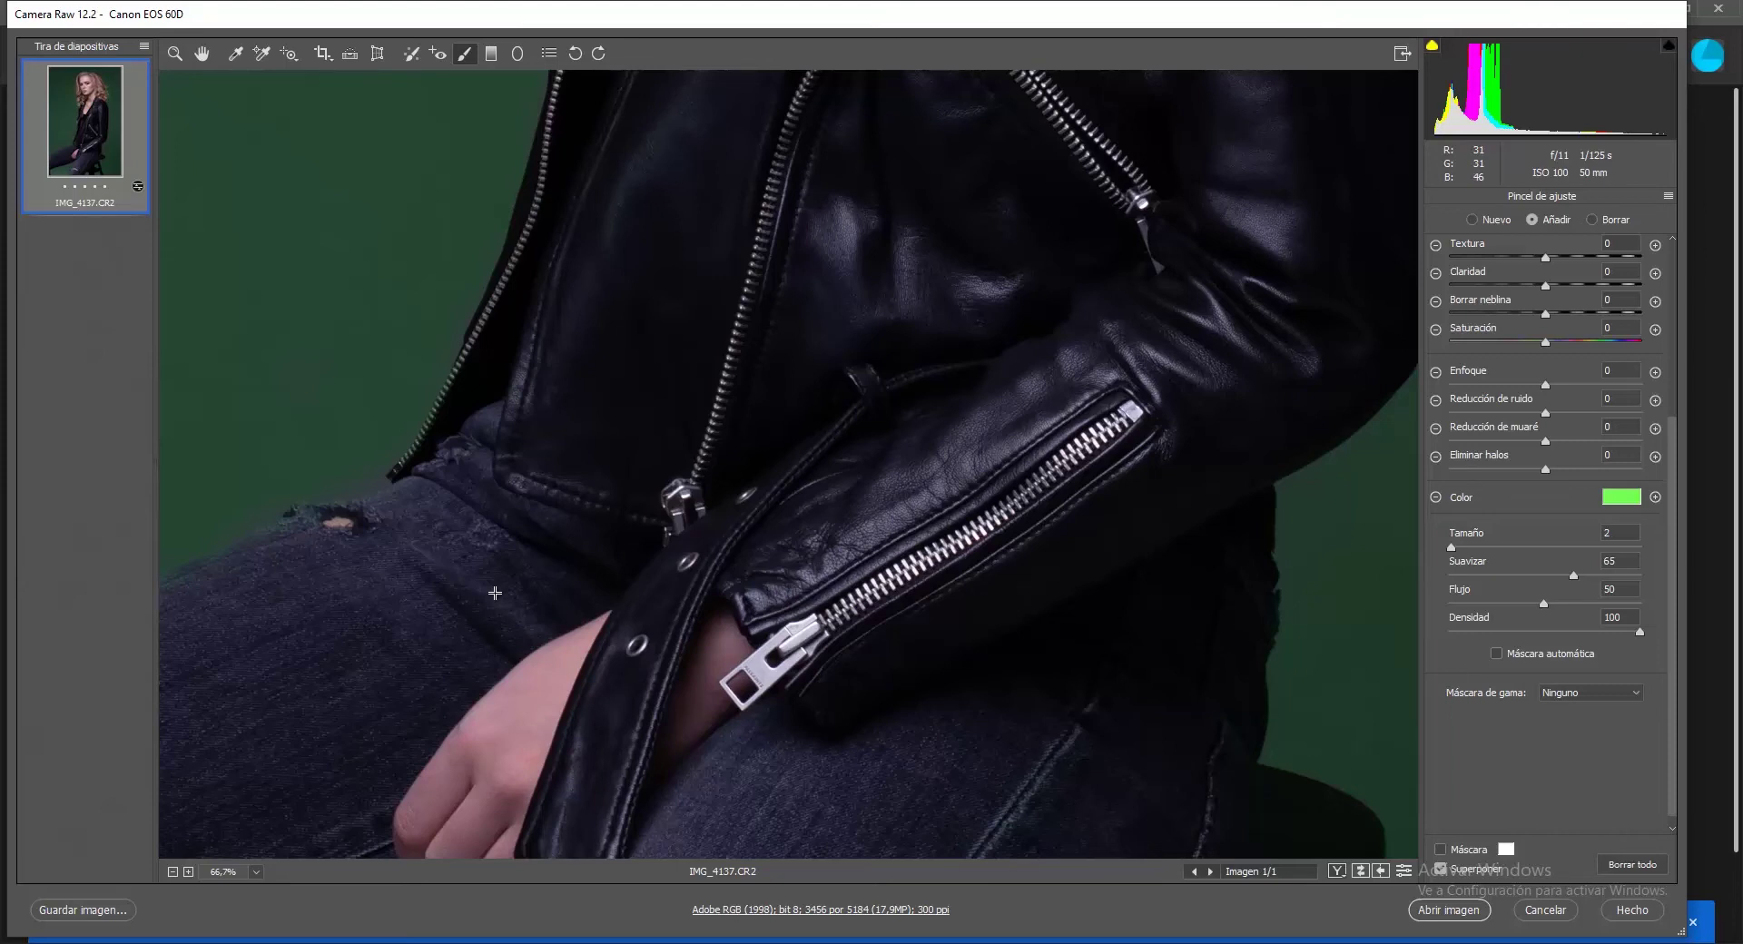
left_click_drag(699, 476, 904, 482)
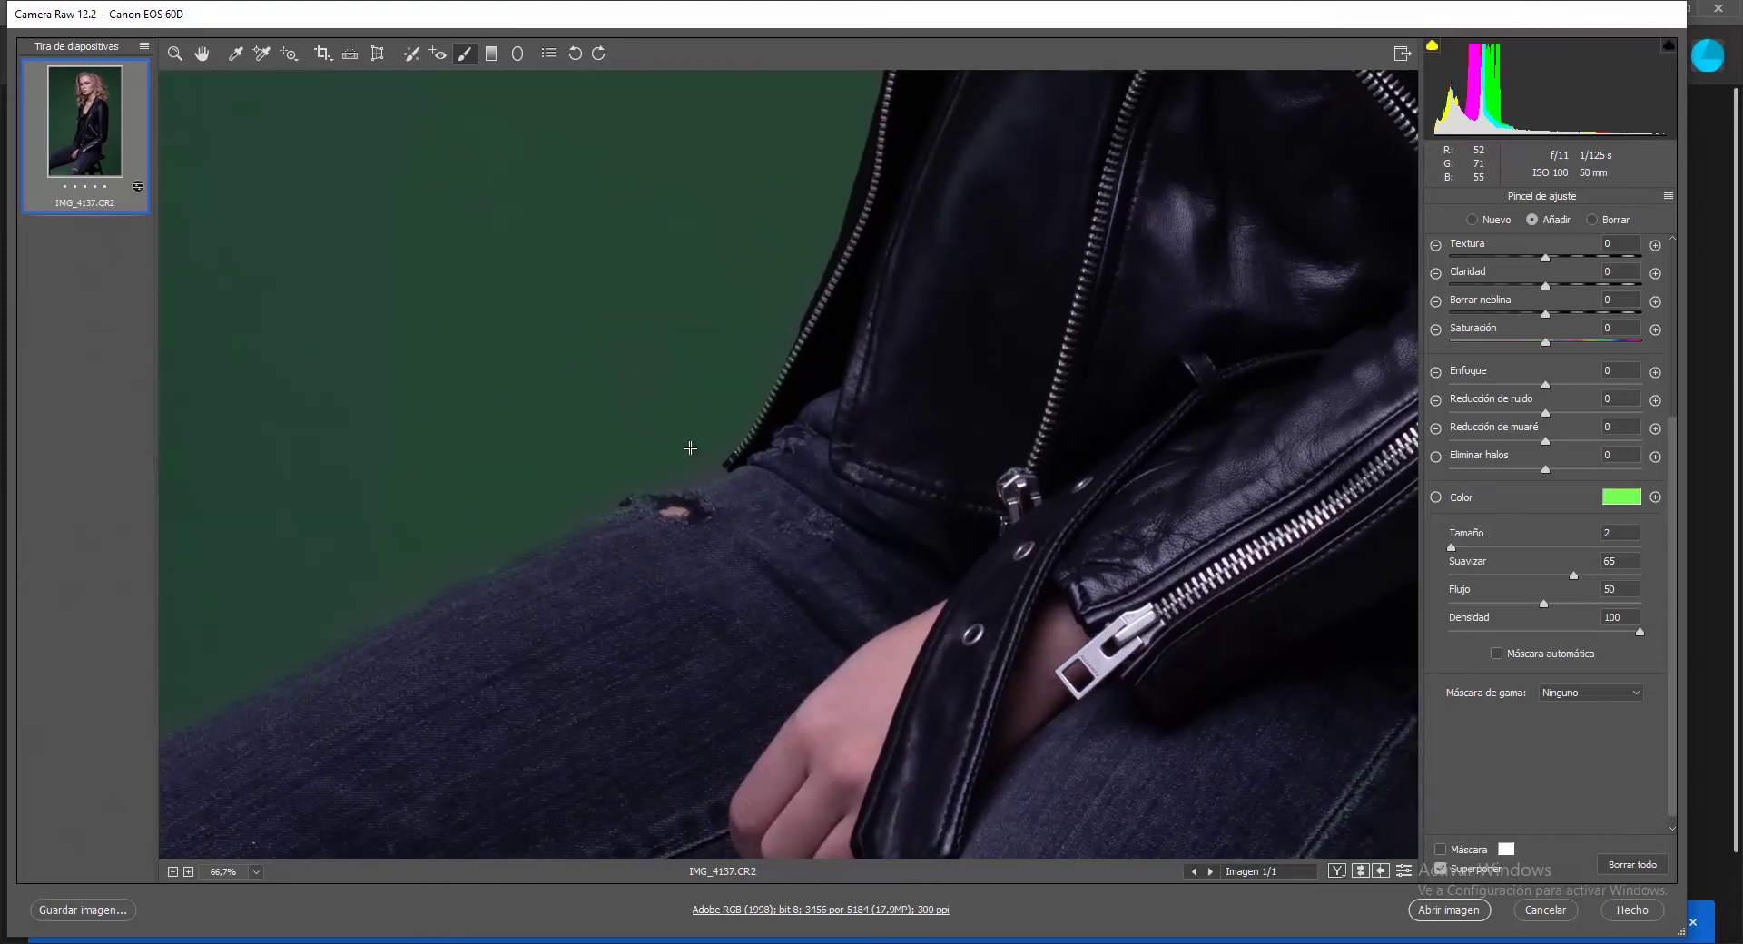
left_click_drag(829, 562, 821, 579)
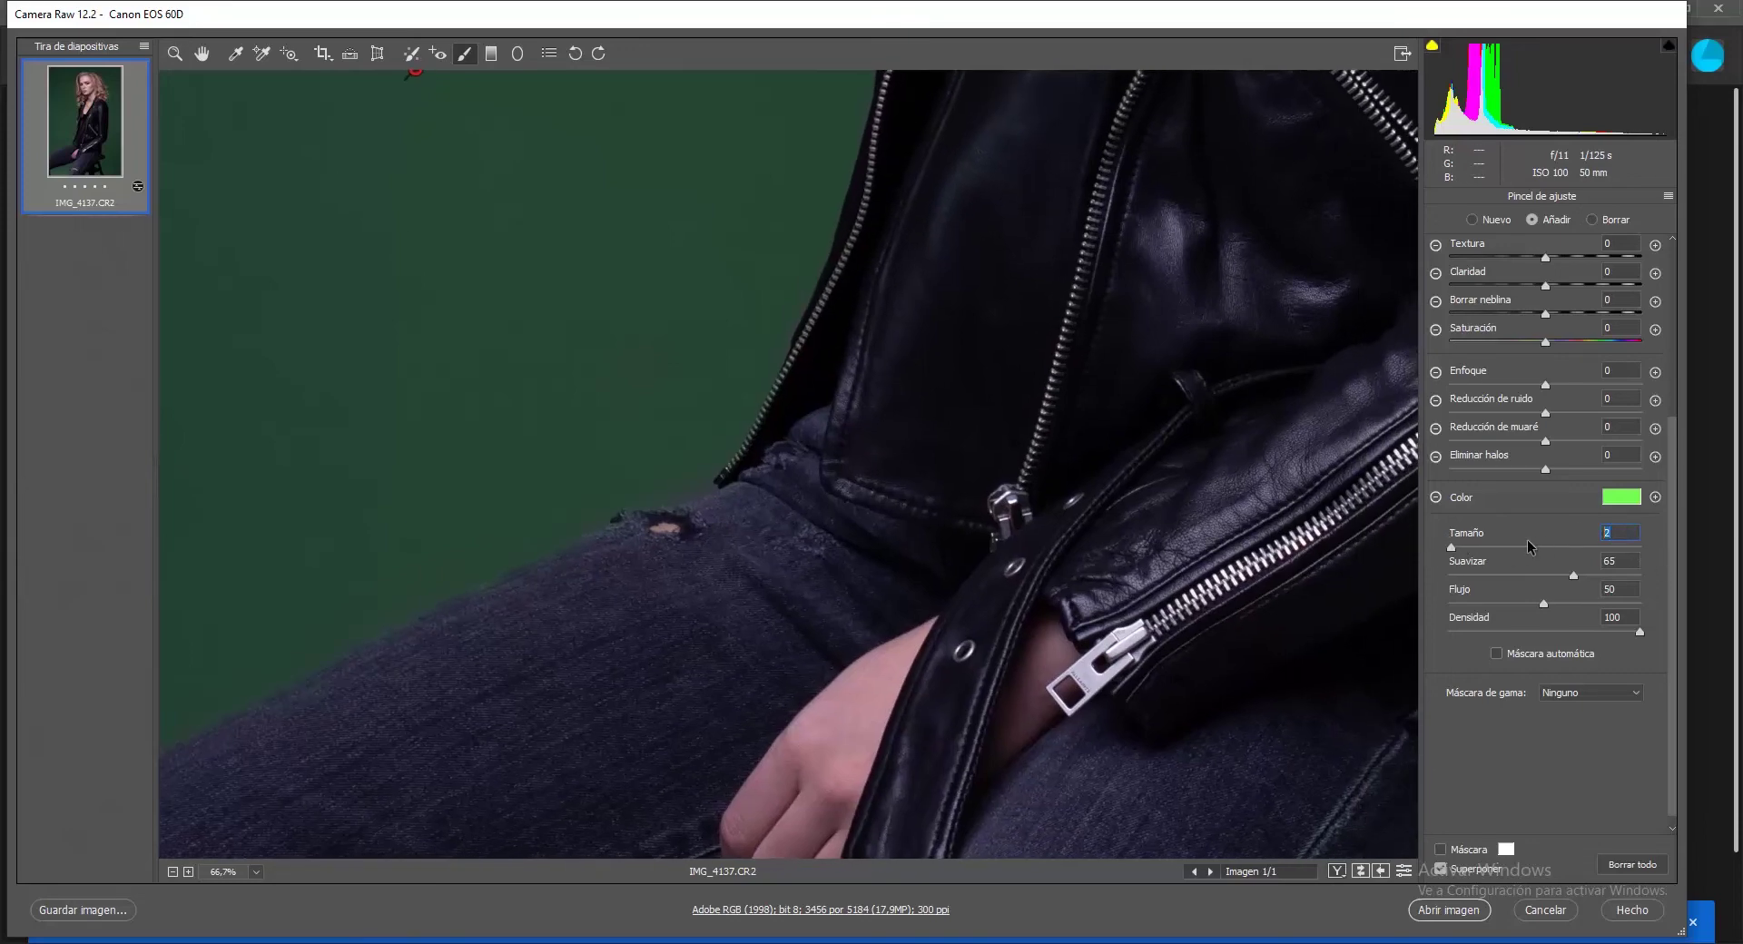
- Paint the background mask around the hole in the jeans and along the jacket edge
left_click_drag(556, 510, 571, 518)
scroll(844, 309, "up", 5)
left_click_drag(835, 602, 860, 280)
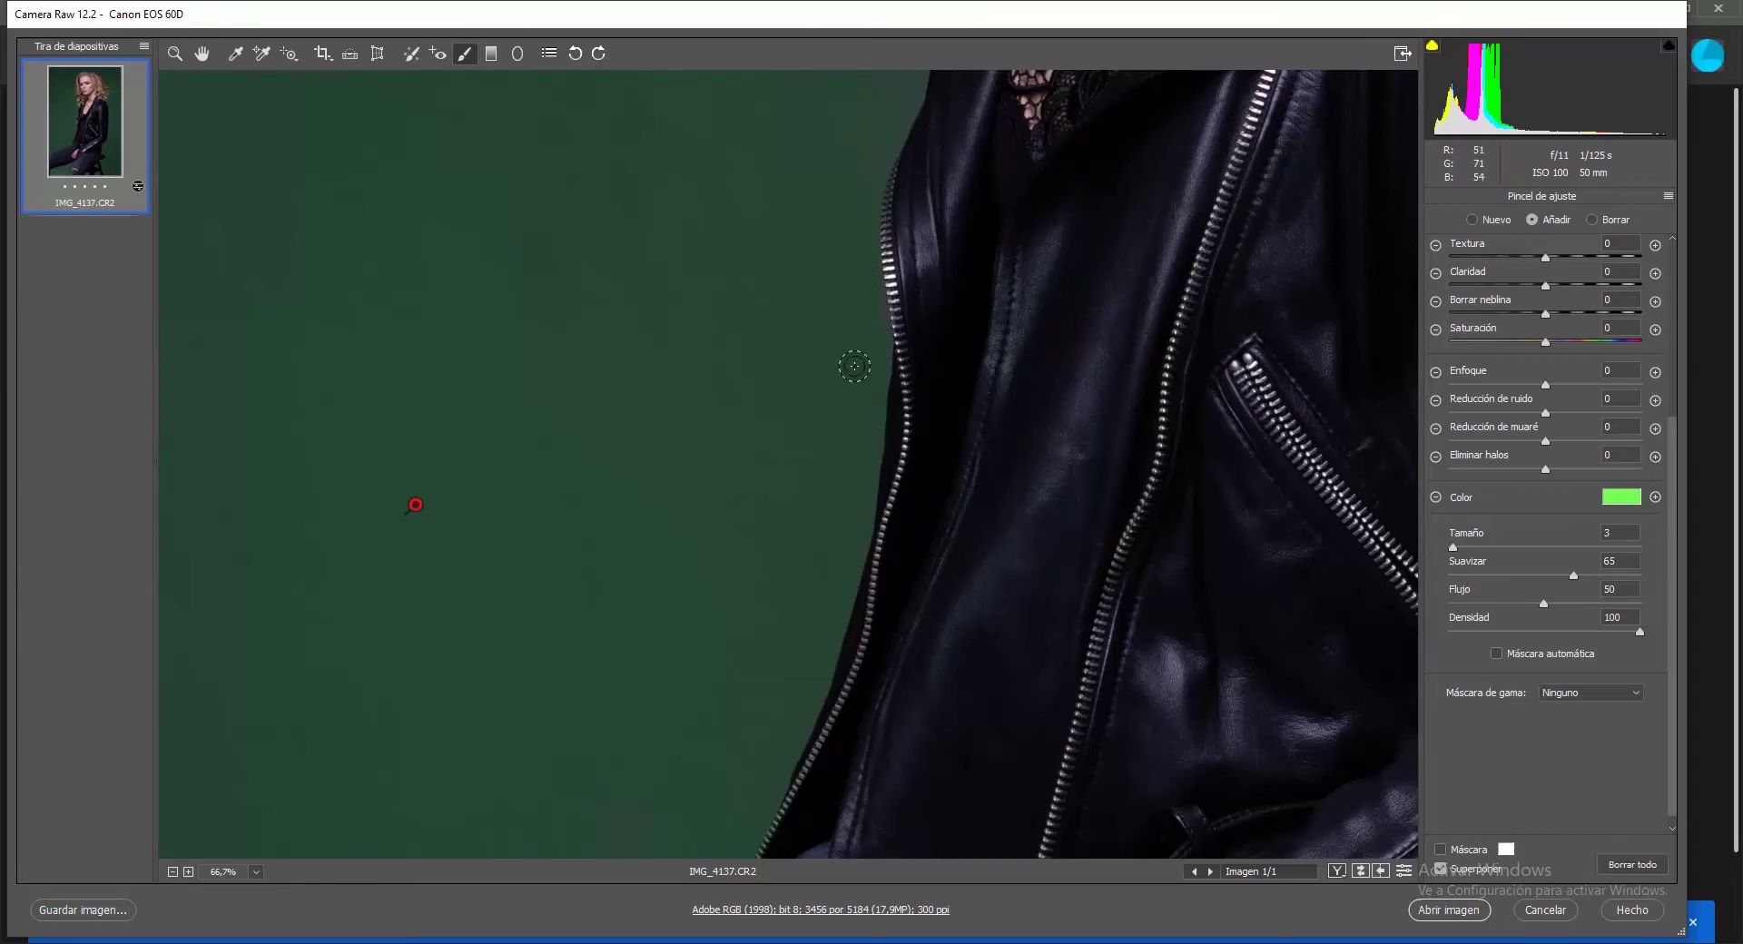
left_click_drag(872, 342, 872, 315)
scroll(829, 300, "up", 5)
scroll(828, 334, "up", 1)
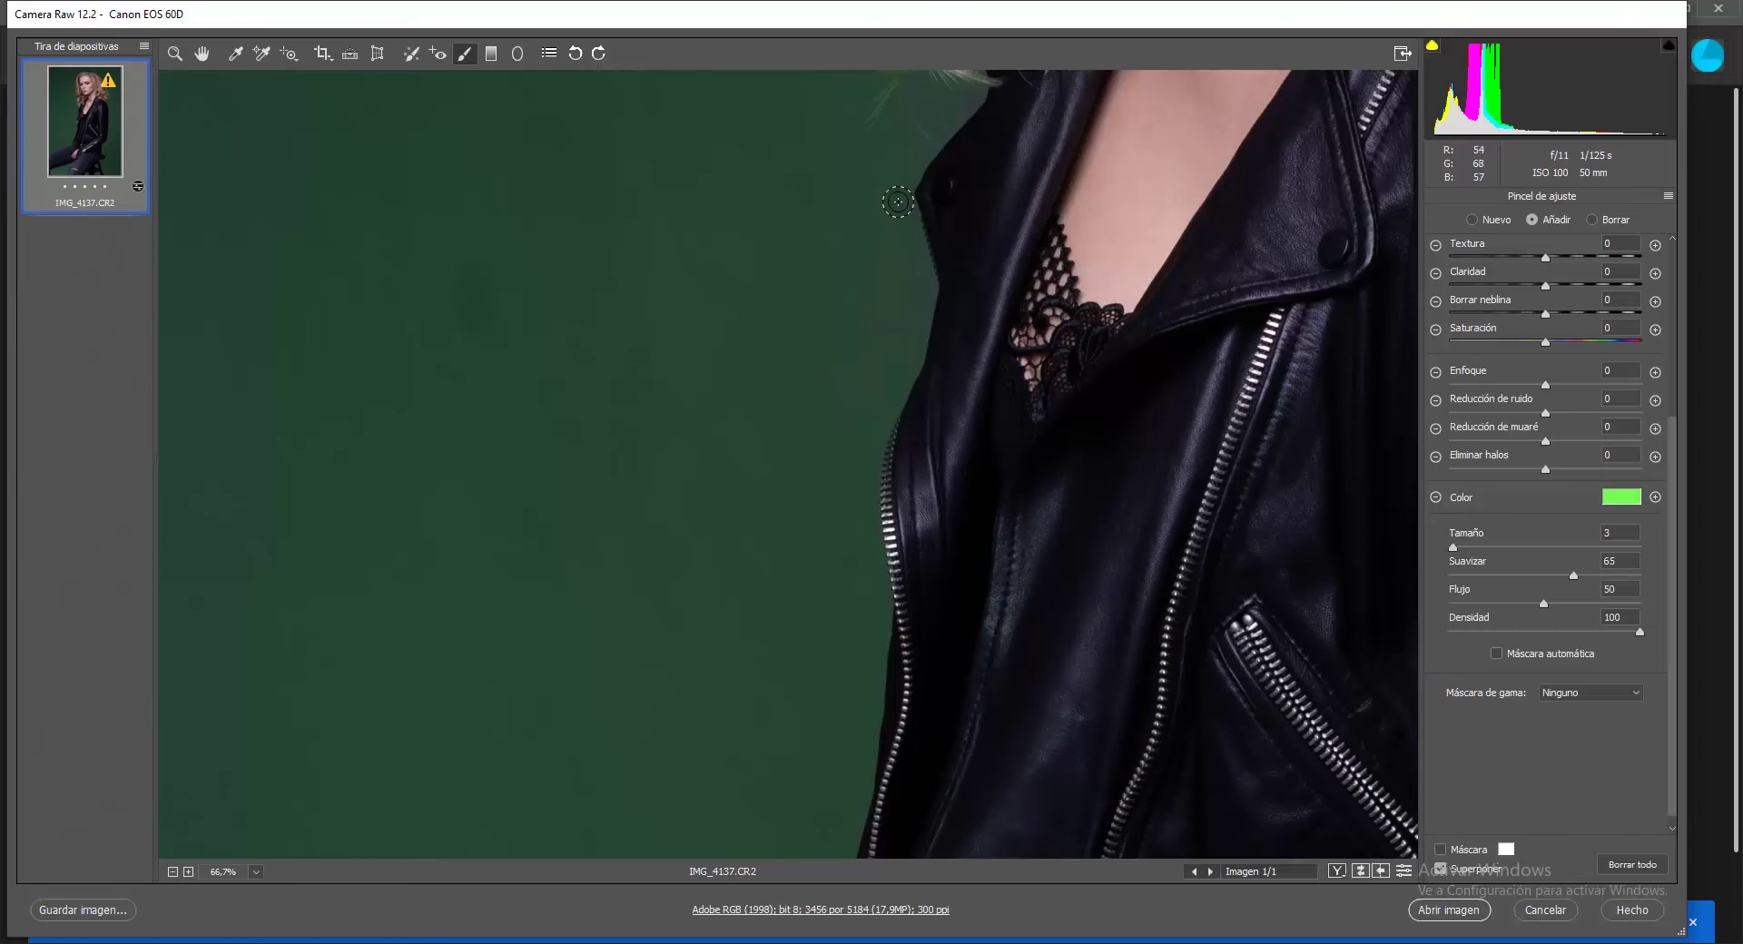
scroll(917, 236, "up", 1)
scroll(922, 363, "down", 2)
scroll(928, 369, "down", 5)
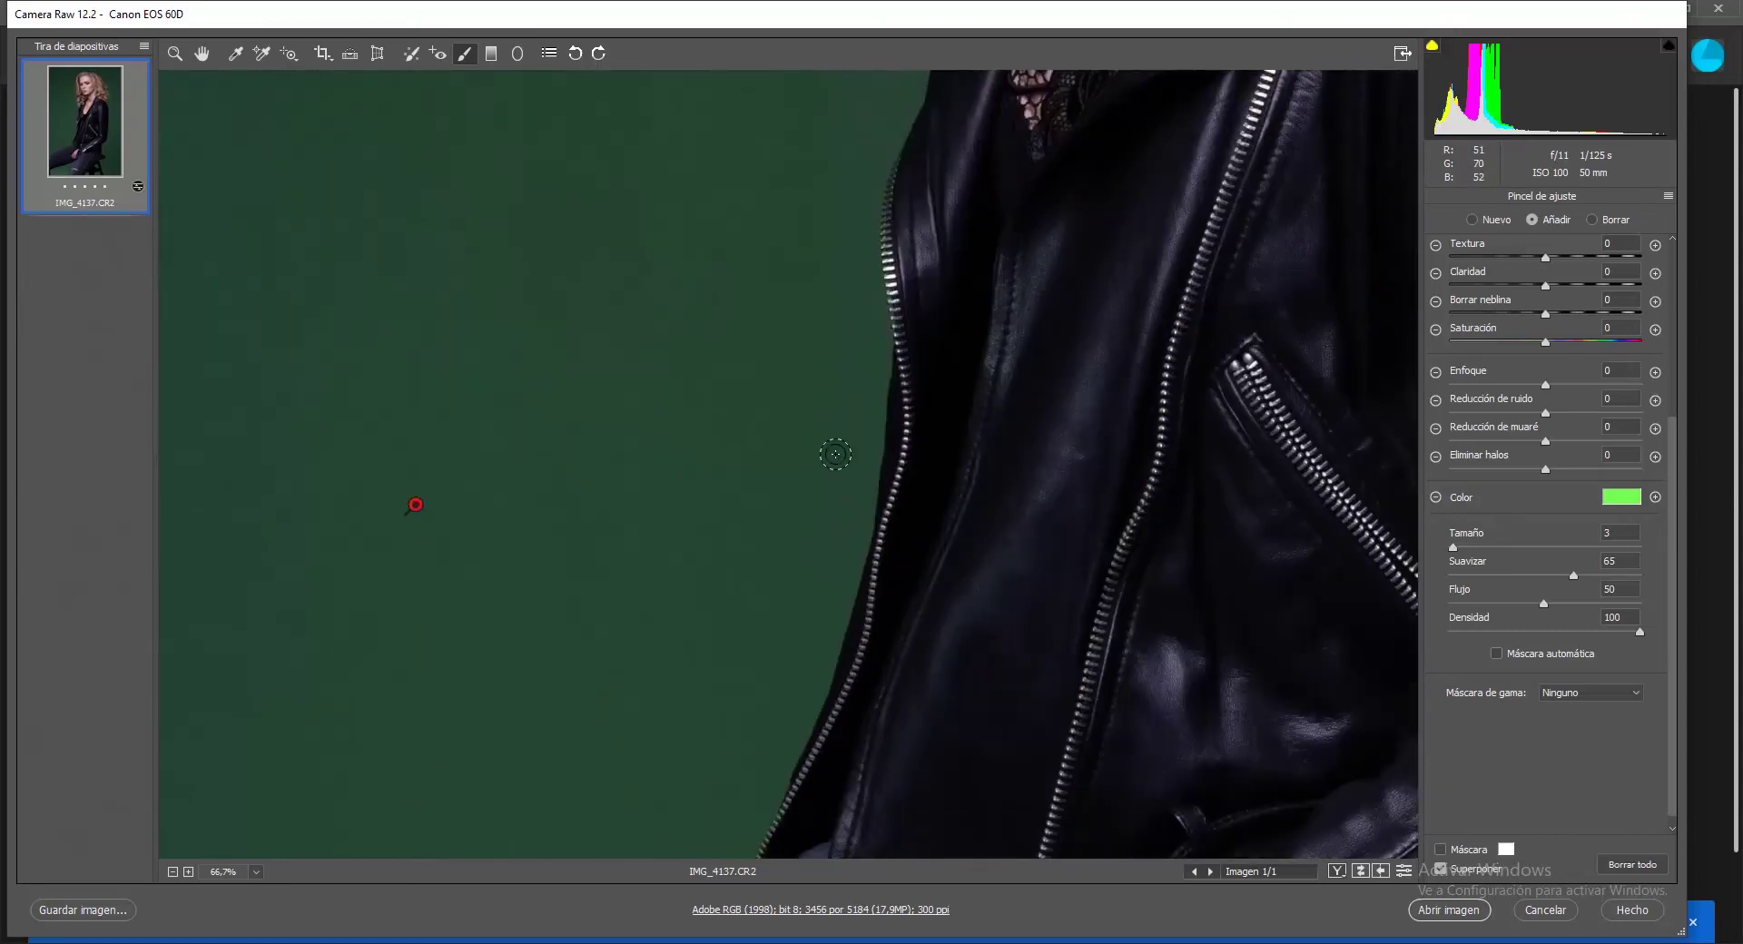
scroll(829, 451, "up", 7)
scroll(873, 284, "up", 3)
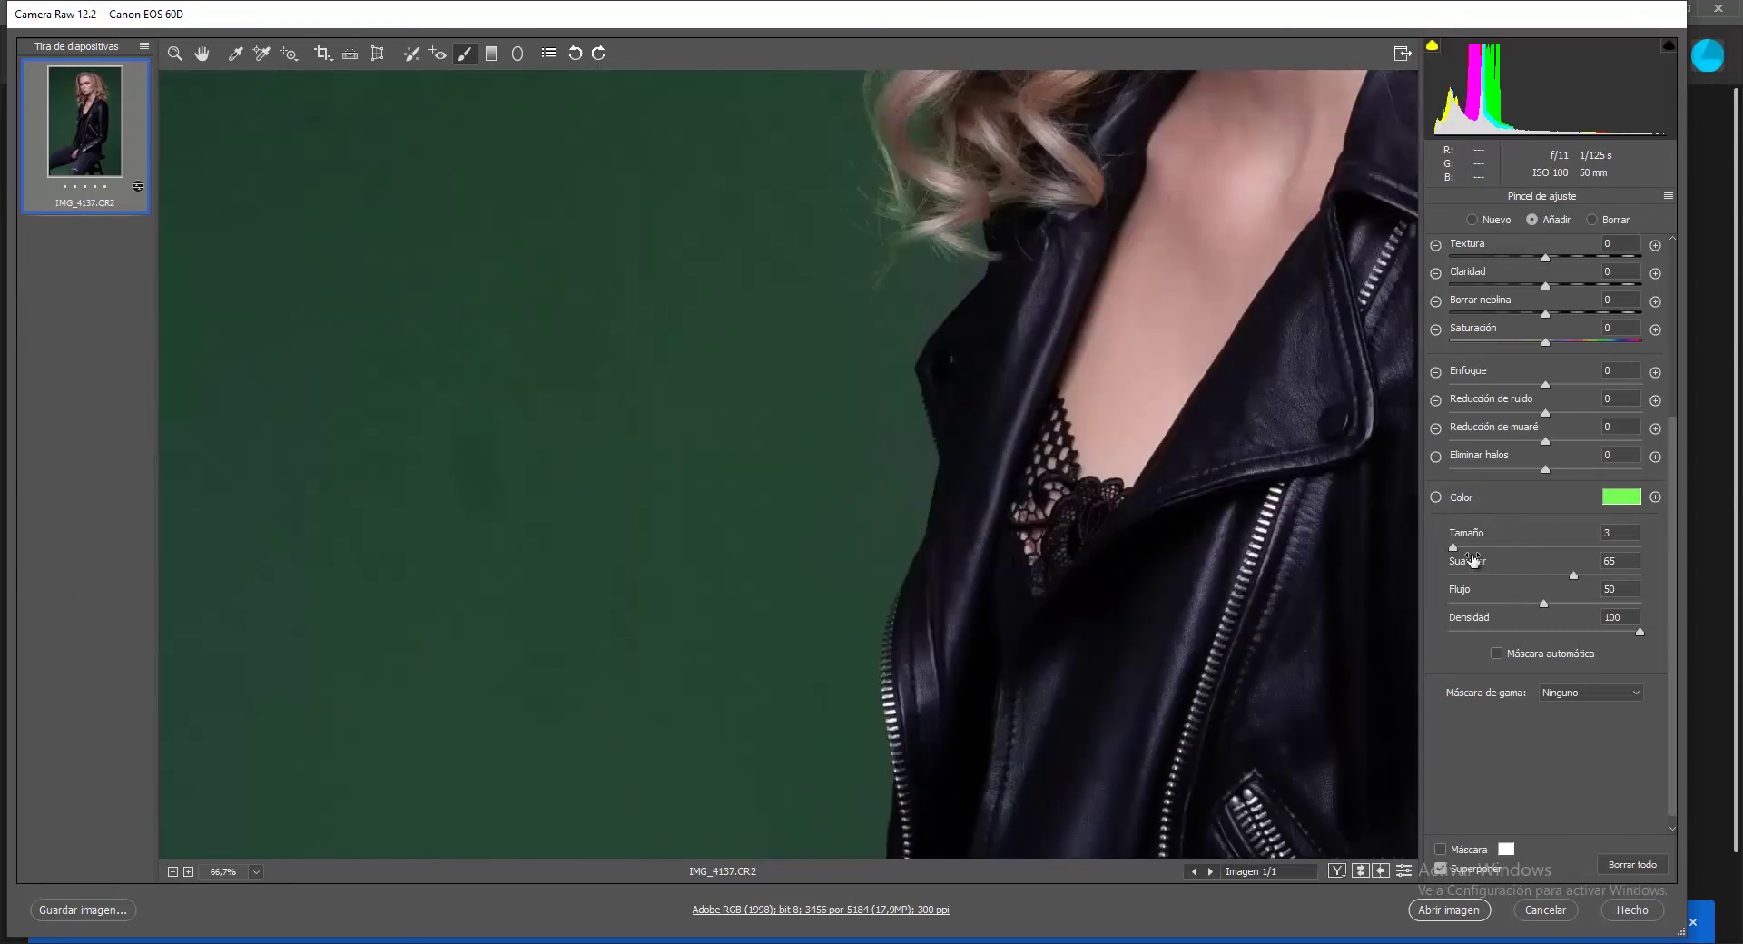
left_click_drag(1452, 548, 1474, 547)
key("ctrl+minus")
key("ctrl+minus")
key("ctrl+minus")
key("ctrl+minus")
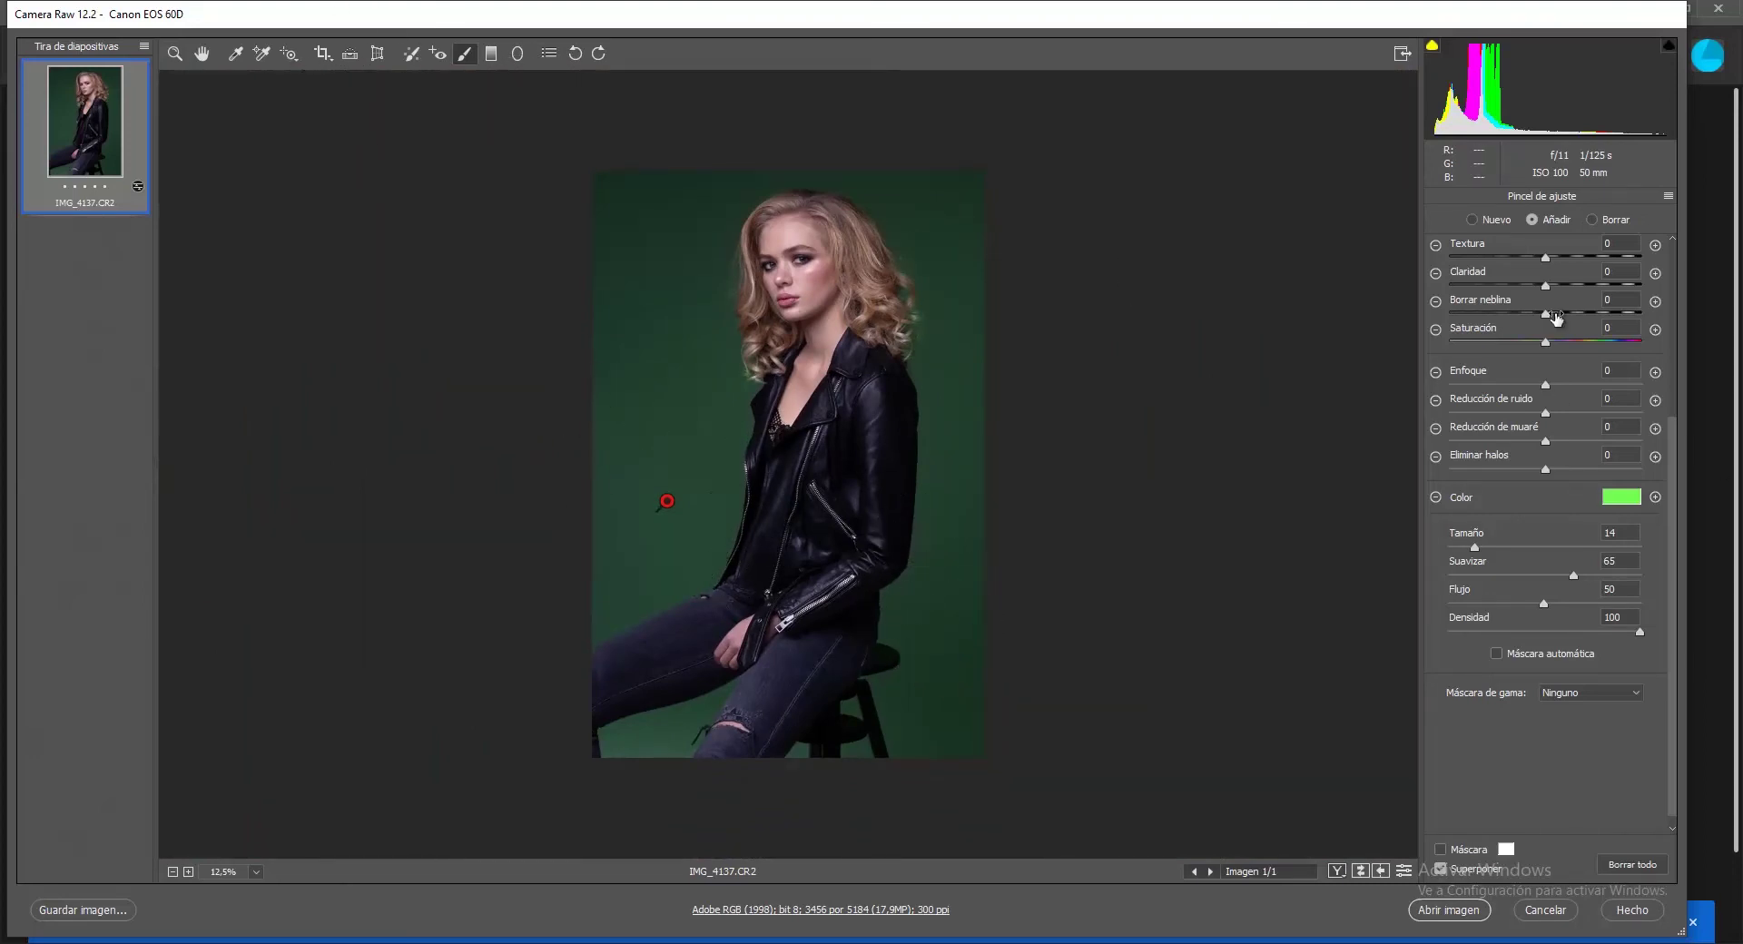
- Erase mask spill near the bottom of the jeans with Borrar at size 7
left_click(1592, 220)
left_click_drag(1456, 549, 1463, 549)
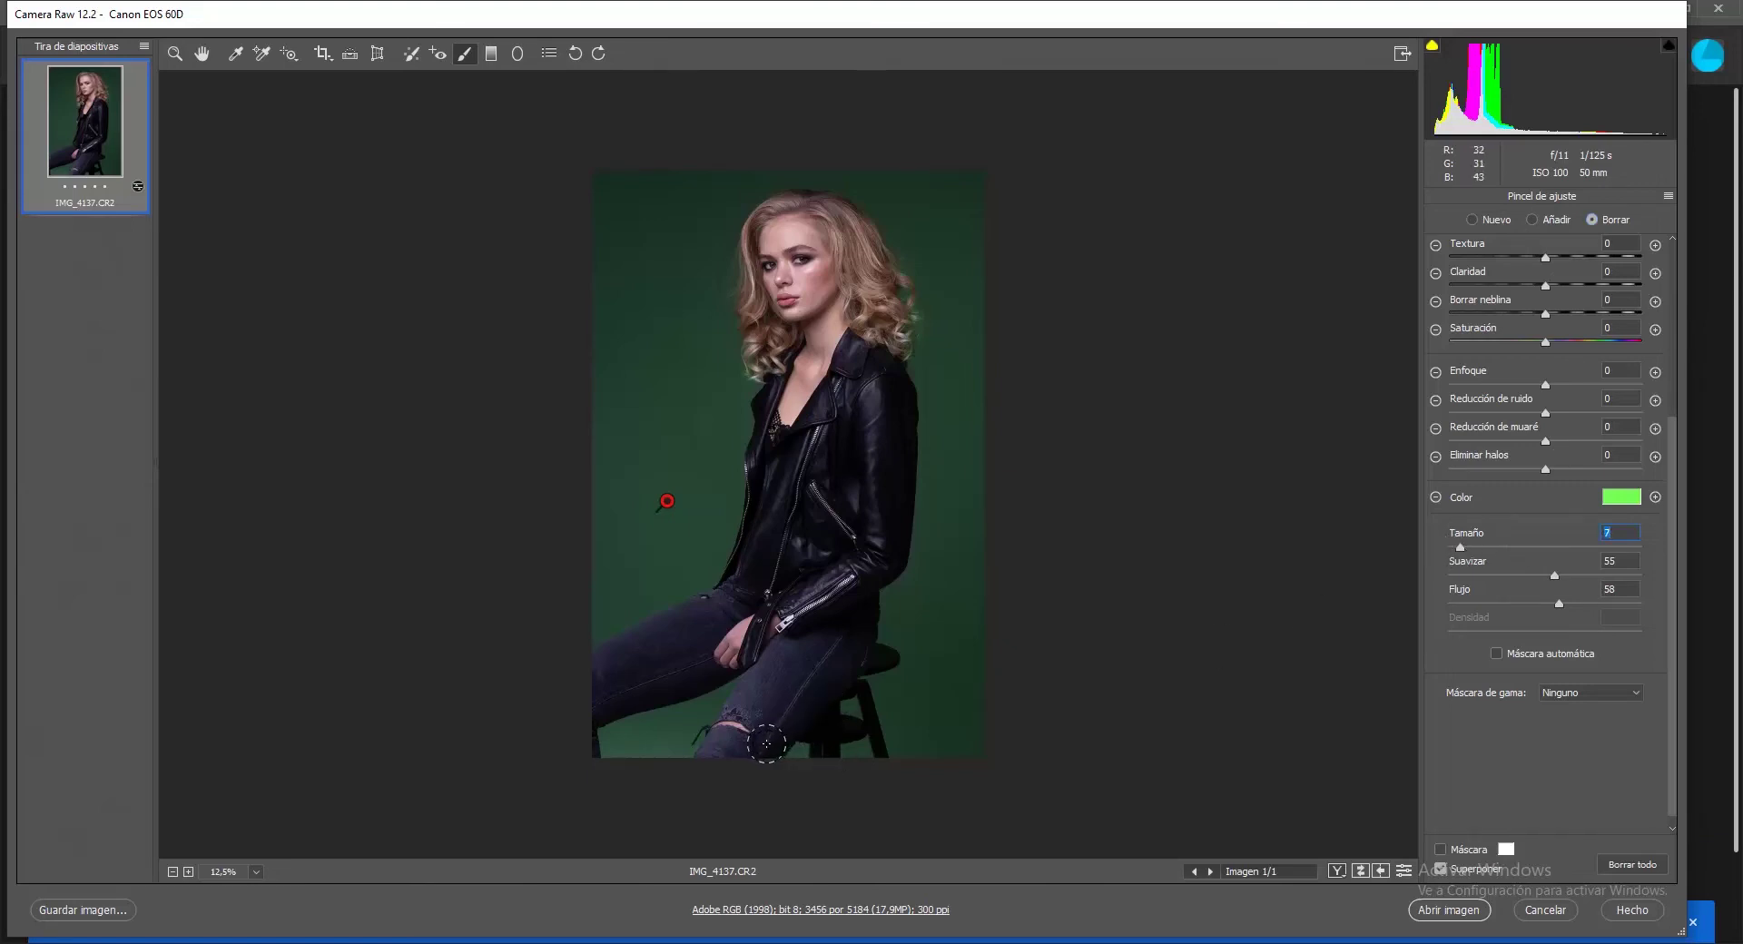
left_click_drag(766, 744, 790, 712)
- Change the background brush tint to hue 84, saturation 44 for a muted olive green
left_click(1626, 500)
left_click_drag(1009, 252, 1378, 255)
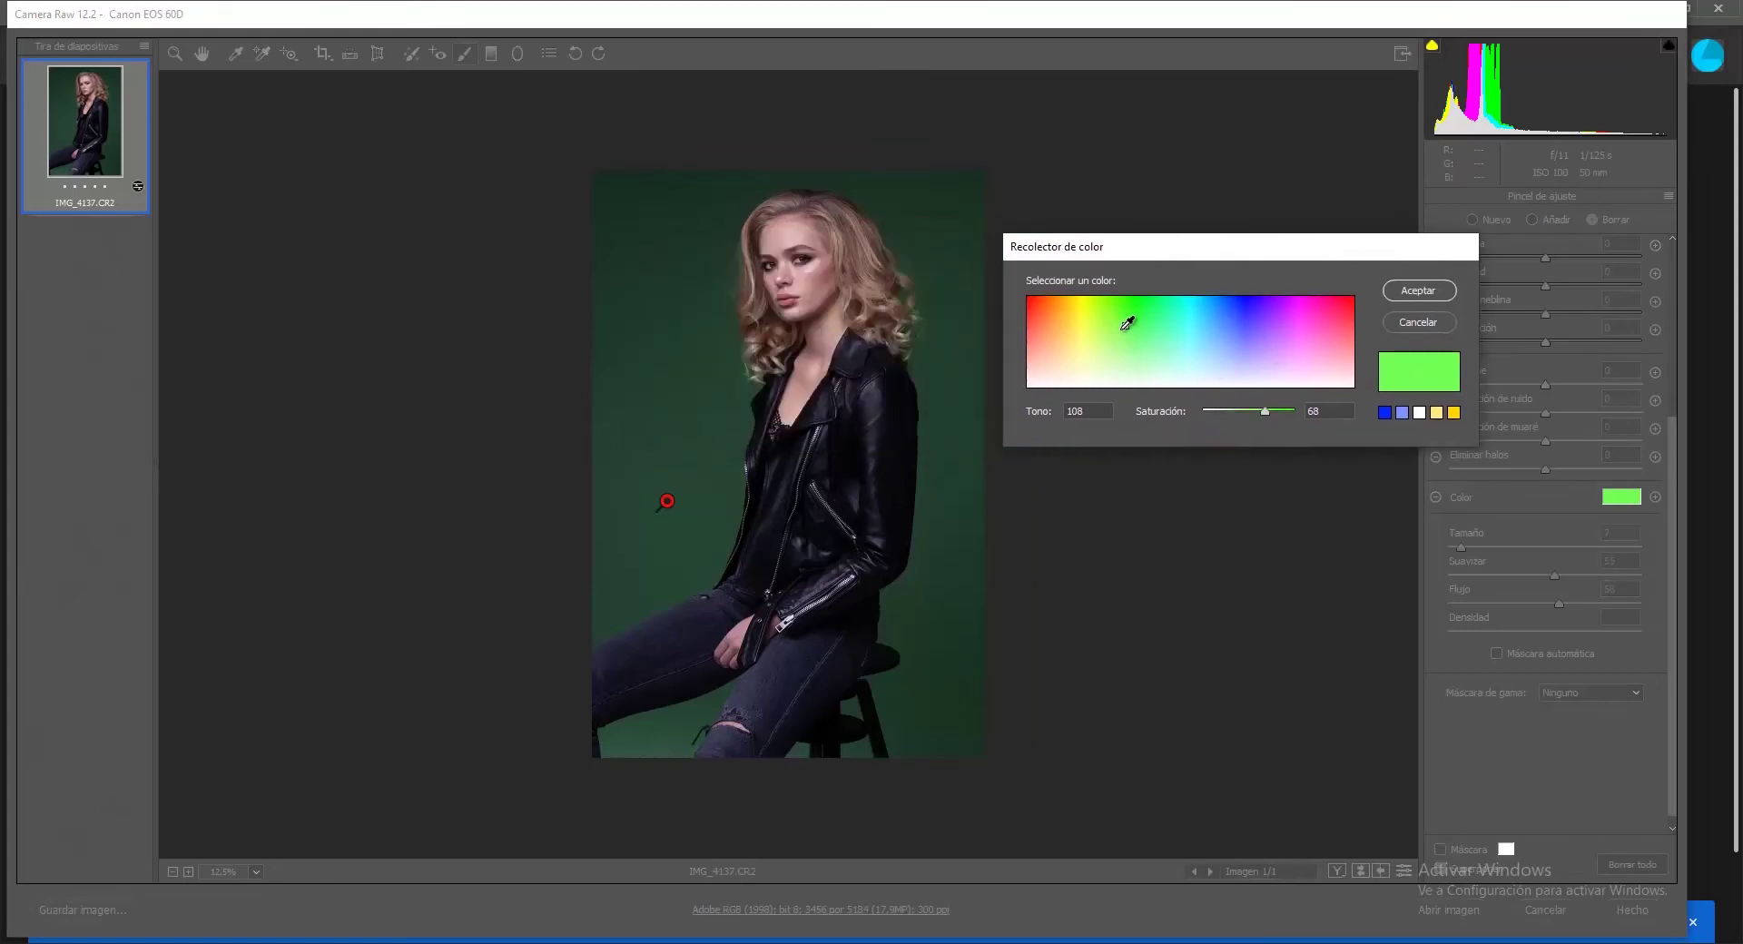
left_click_drag(1127, 324, 1088, 338)
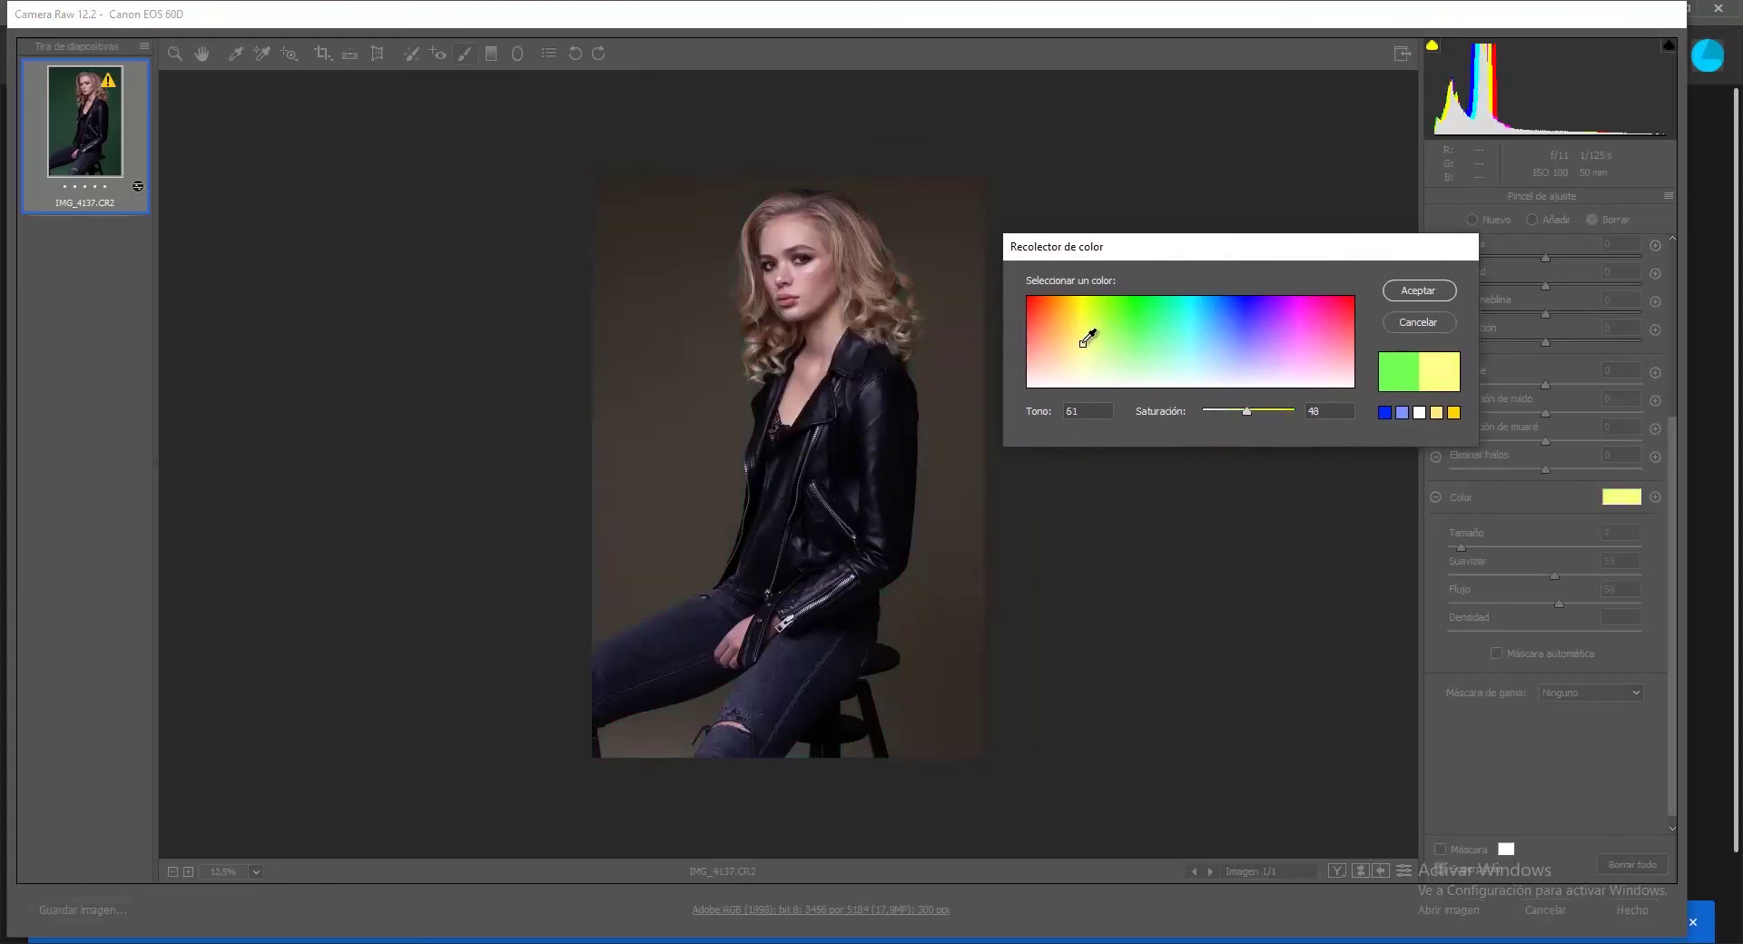
left_click_drag(1138, 254, 1270, 237)
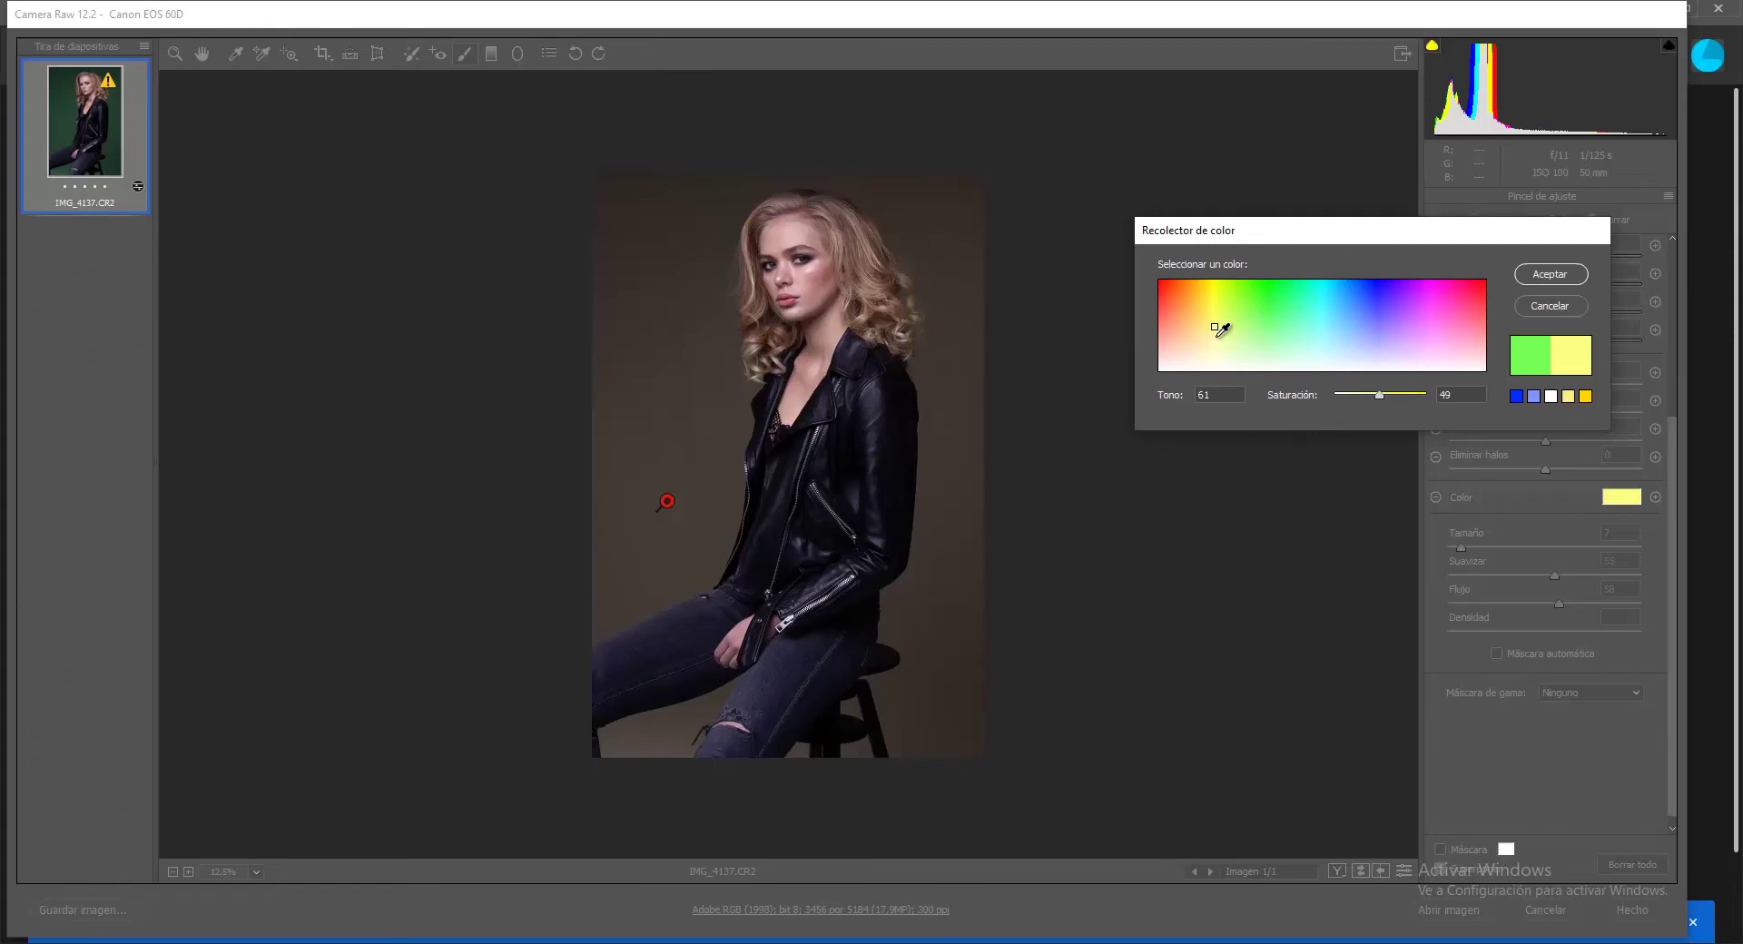
mouse_move(1217, 327)
left_mouse_down()
mouse_move(1262, 334)
mouse_move(1234, 320)
left_mouse_up()
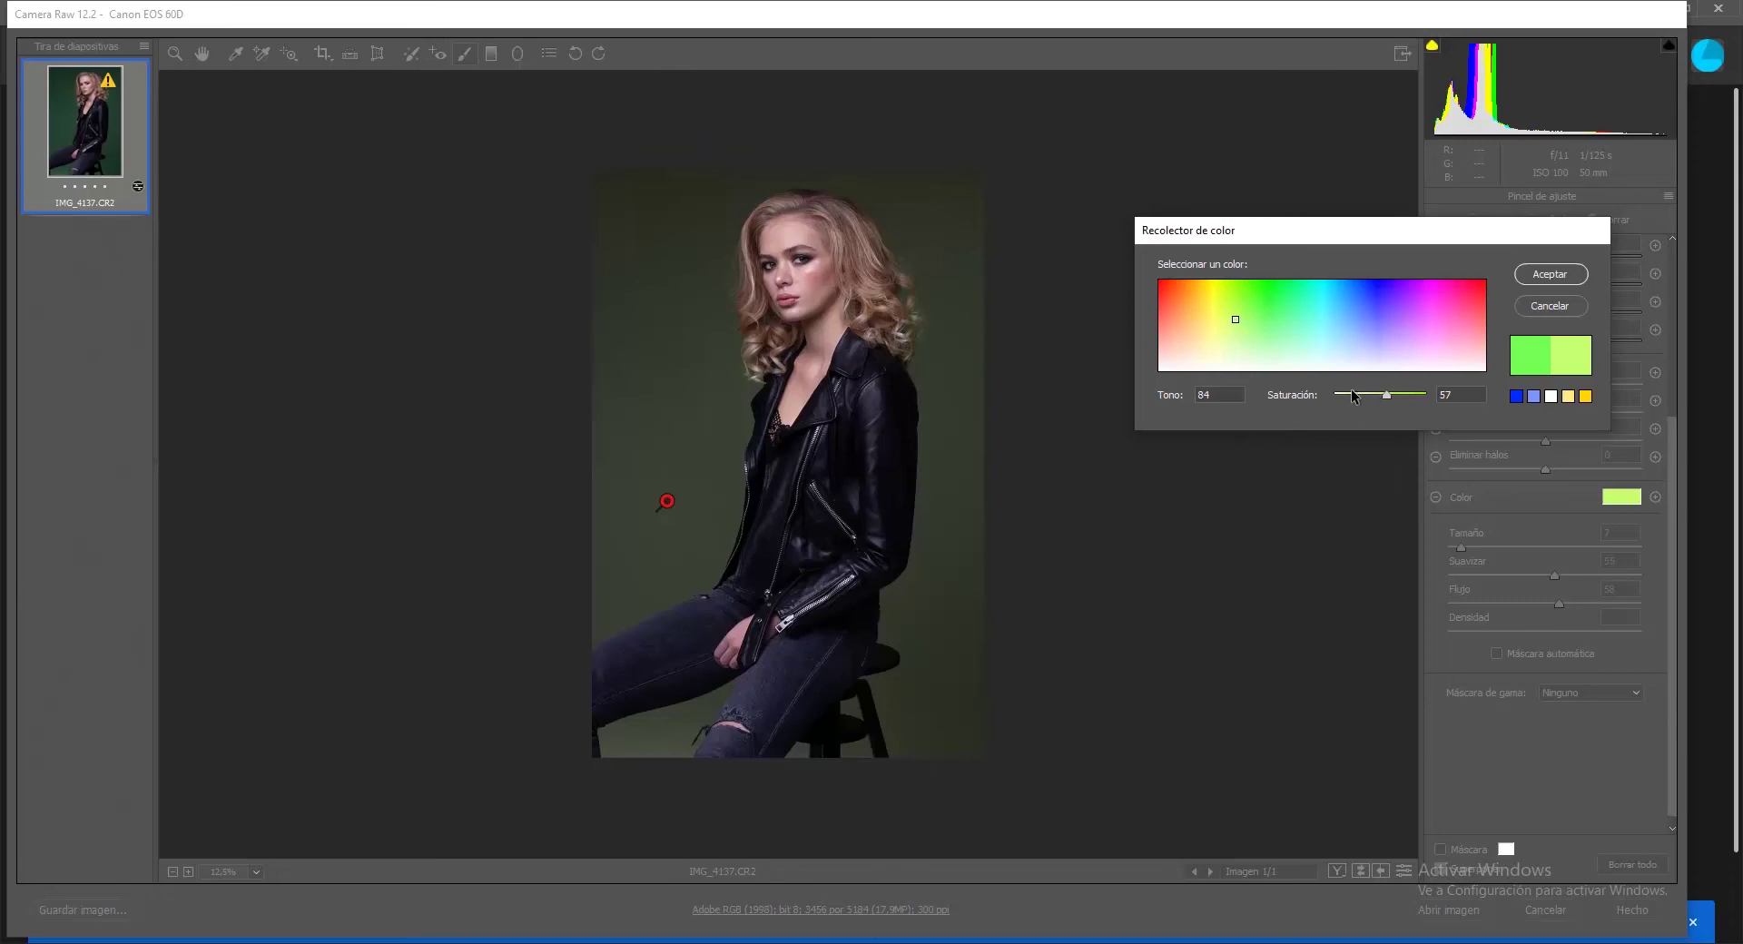
left_click_drag(1386, 403, 1373, 409)
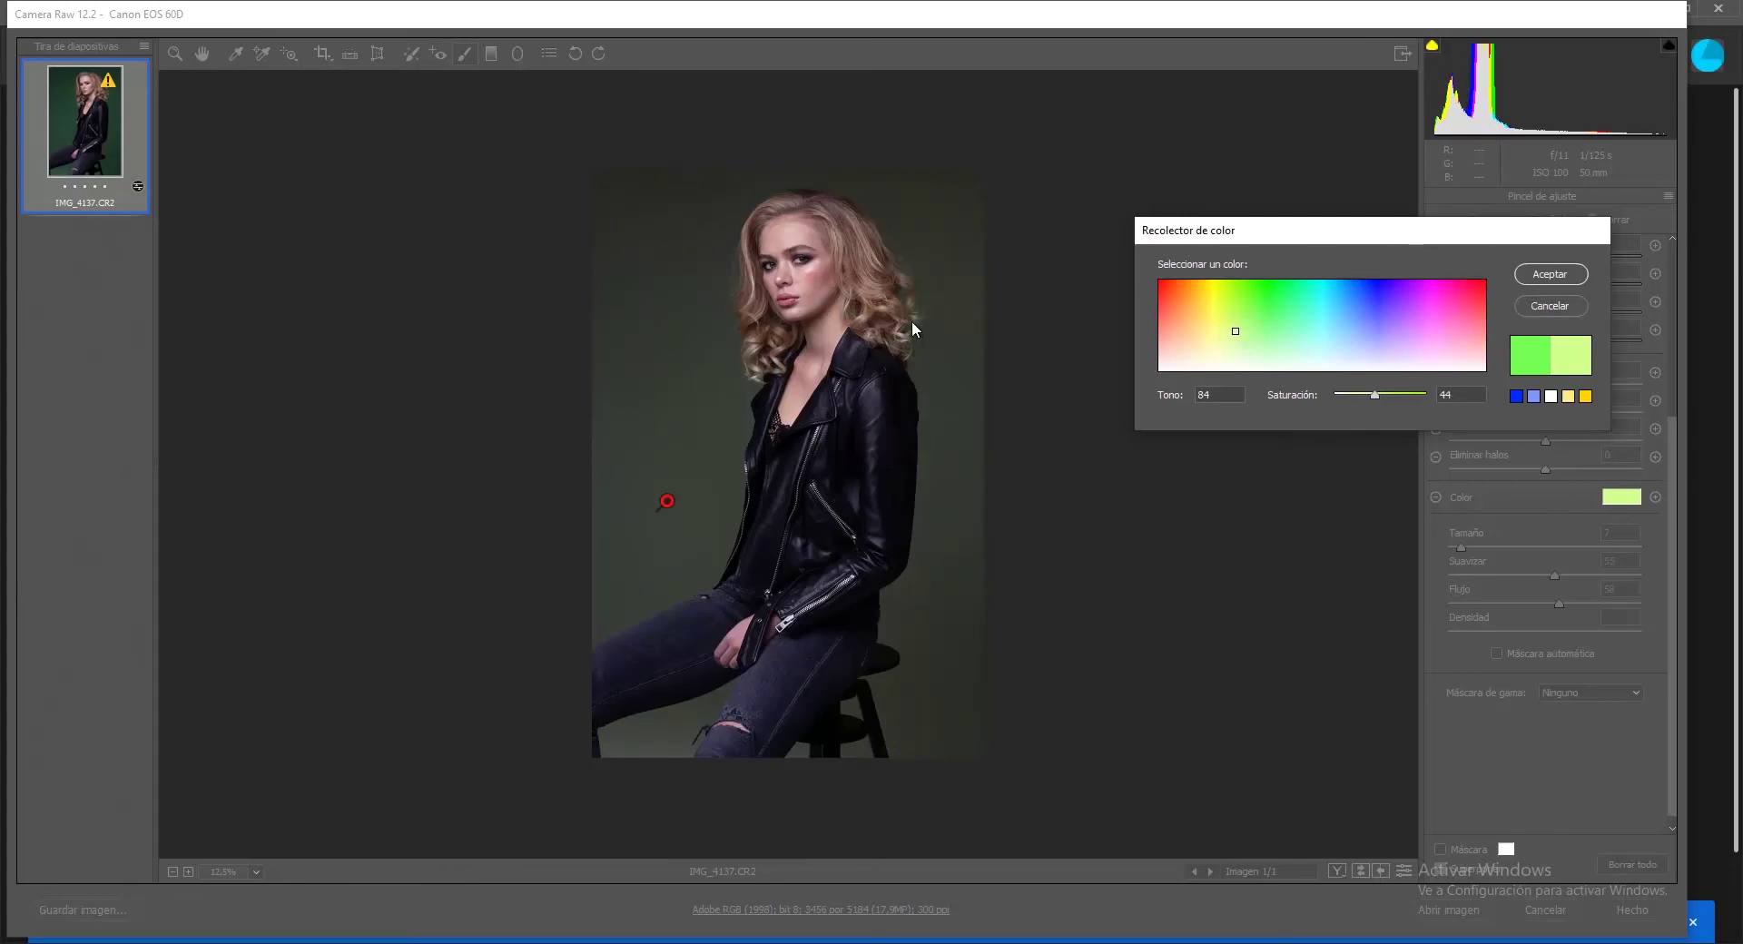
left_click(1550, 274)
scroll(1559, 330, "up", 2)
scroll(1558, 330, "up", 3)
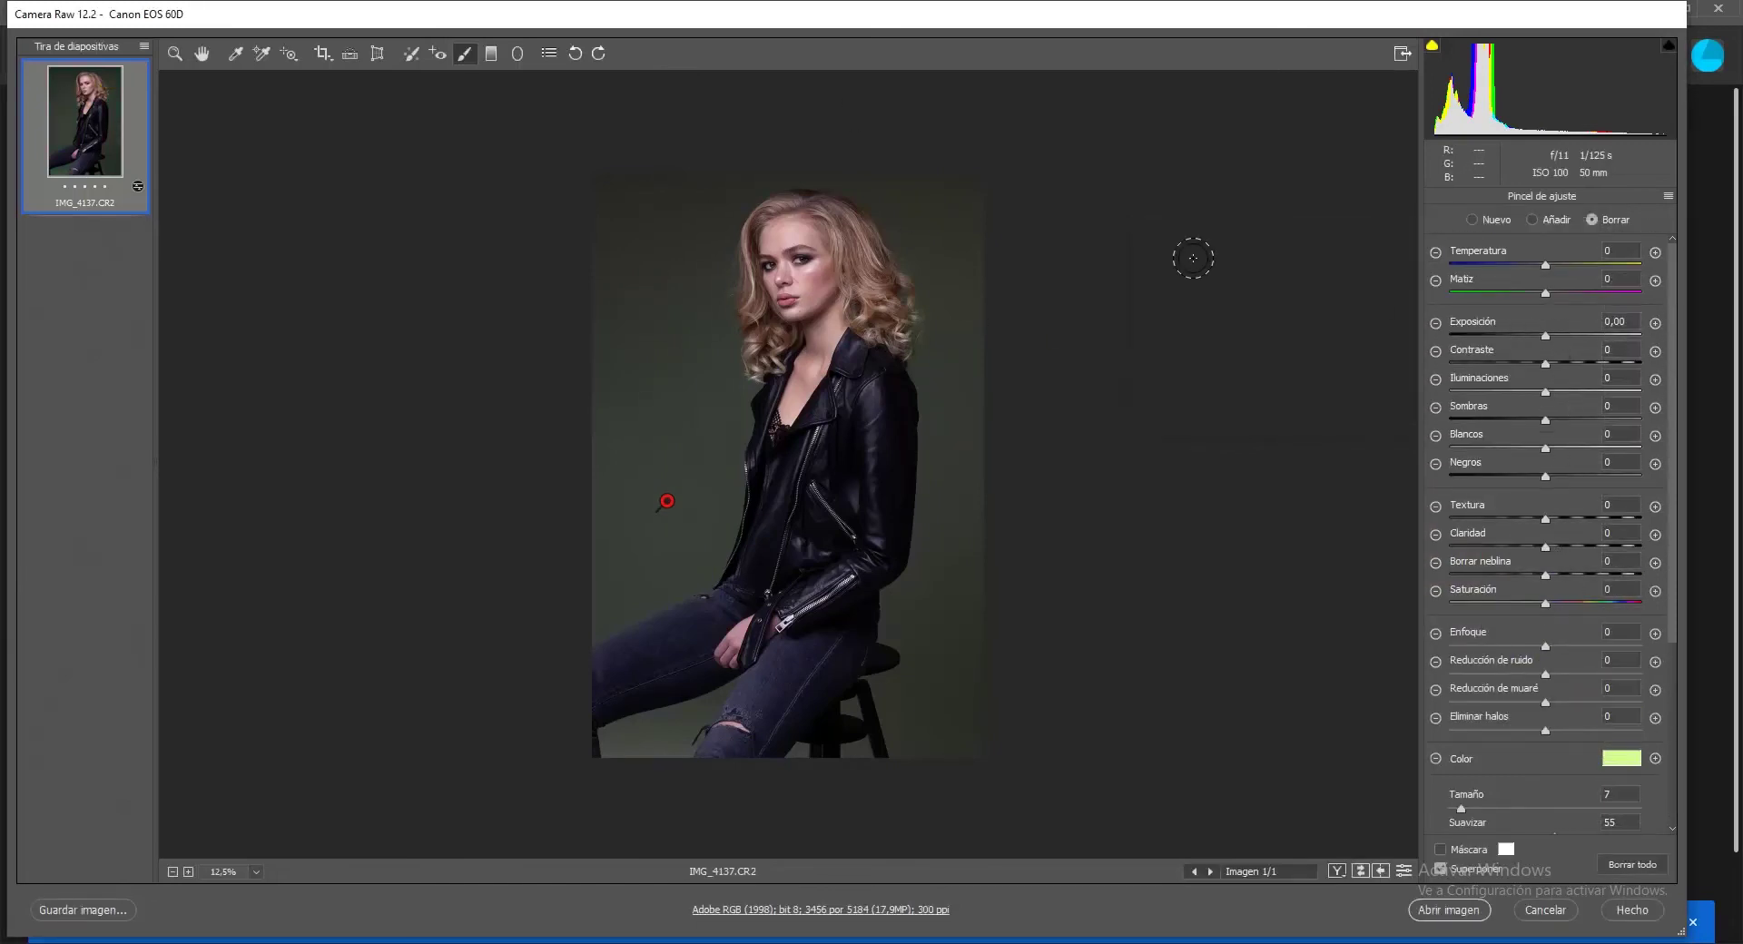
- Set the white balance to temperature 5600 with tint +2
left_click(203, 54)
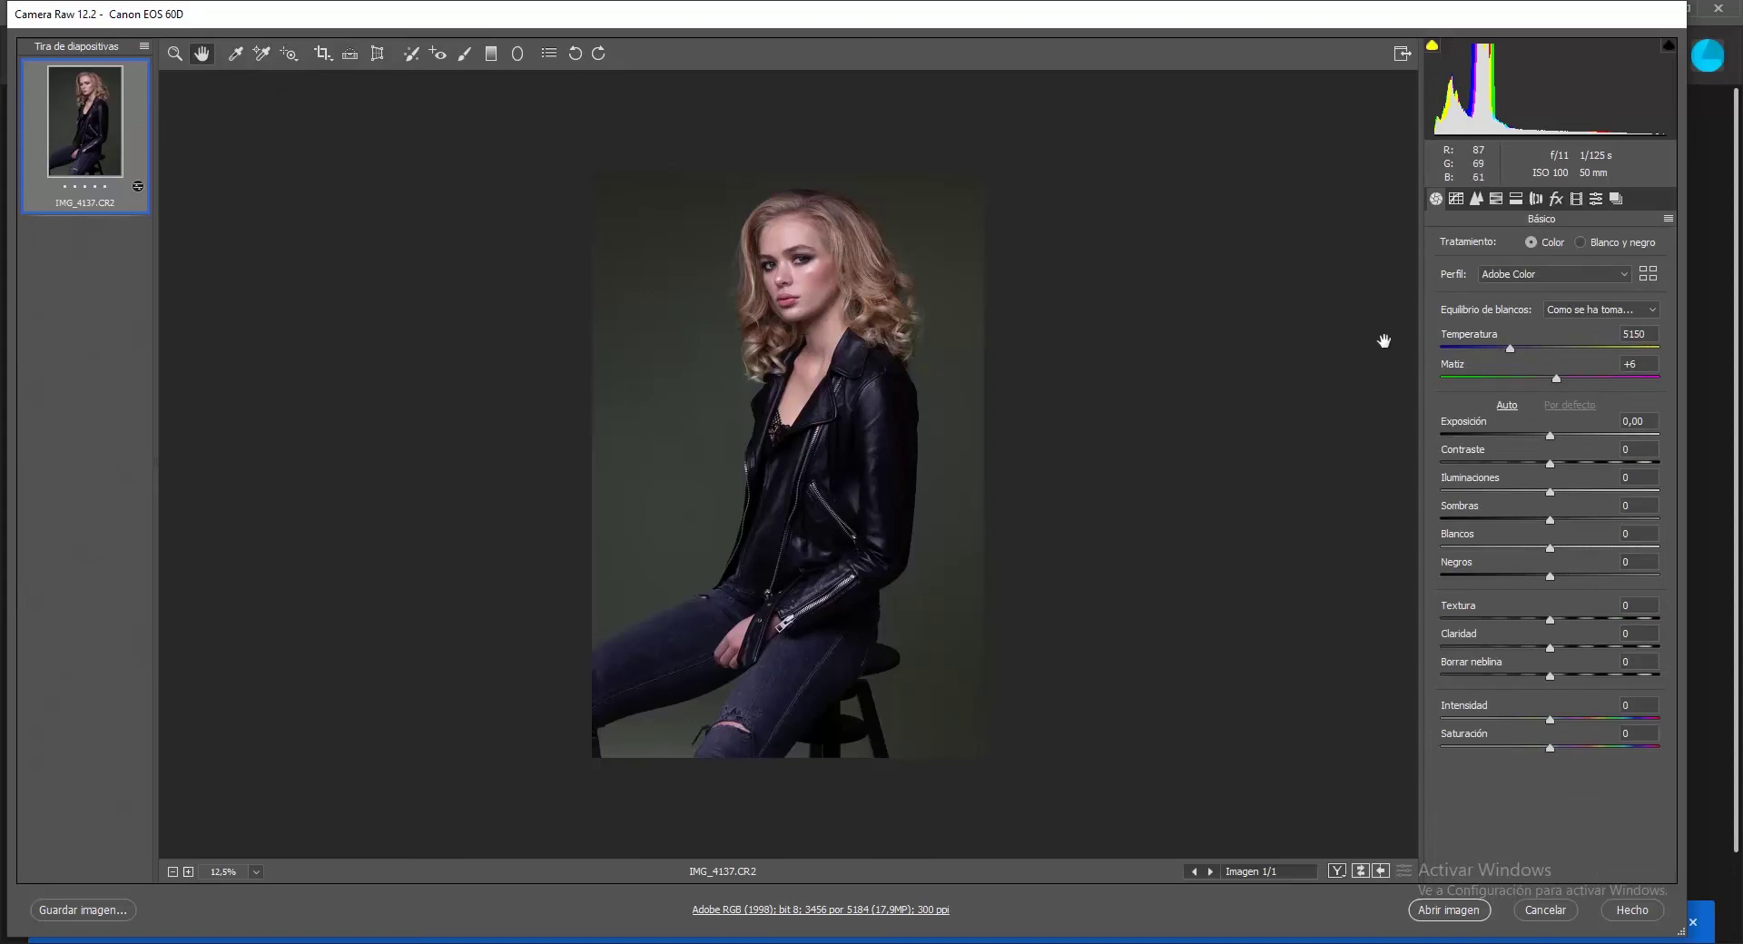
left_click_drag(1556, 383, 1538, 380)
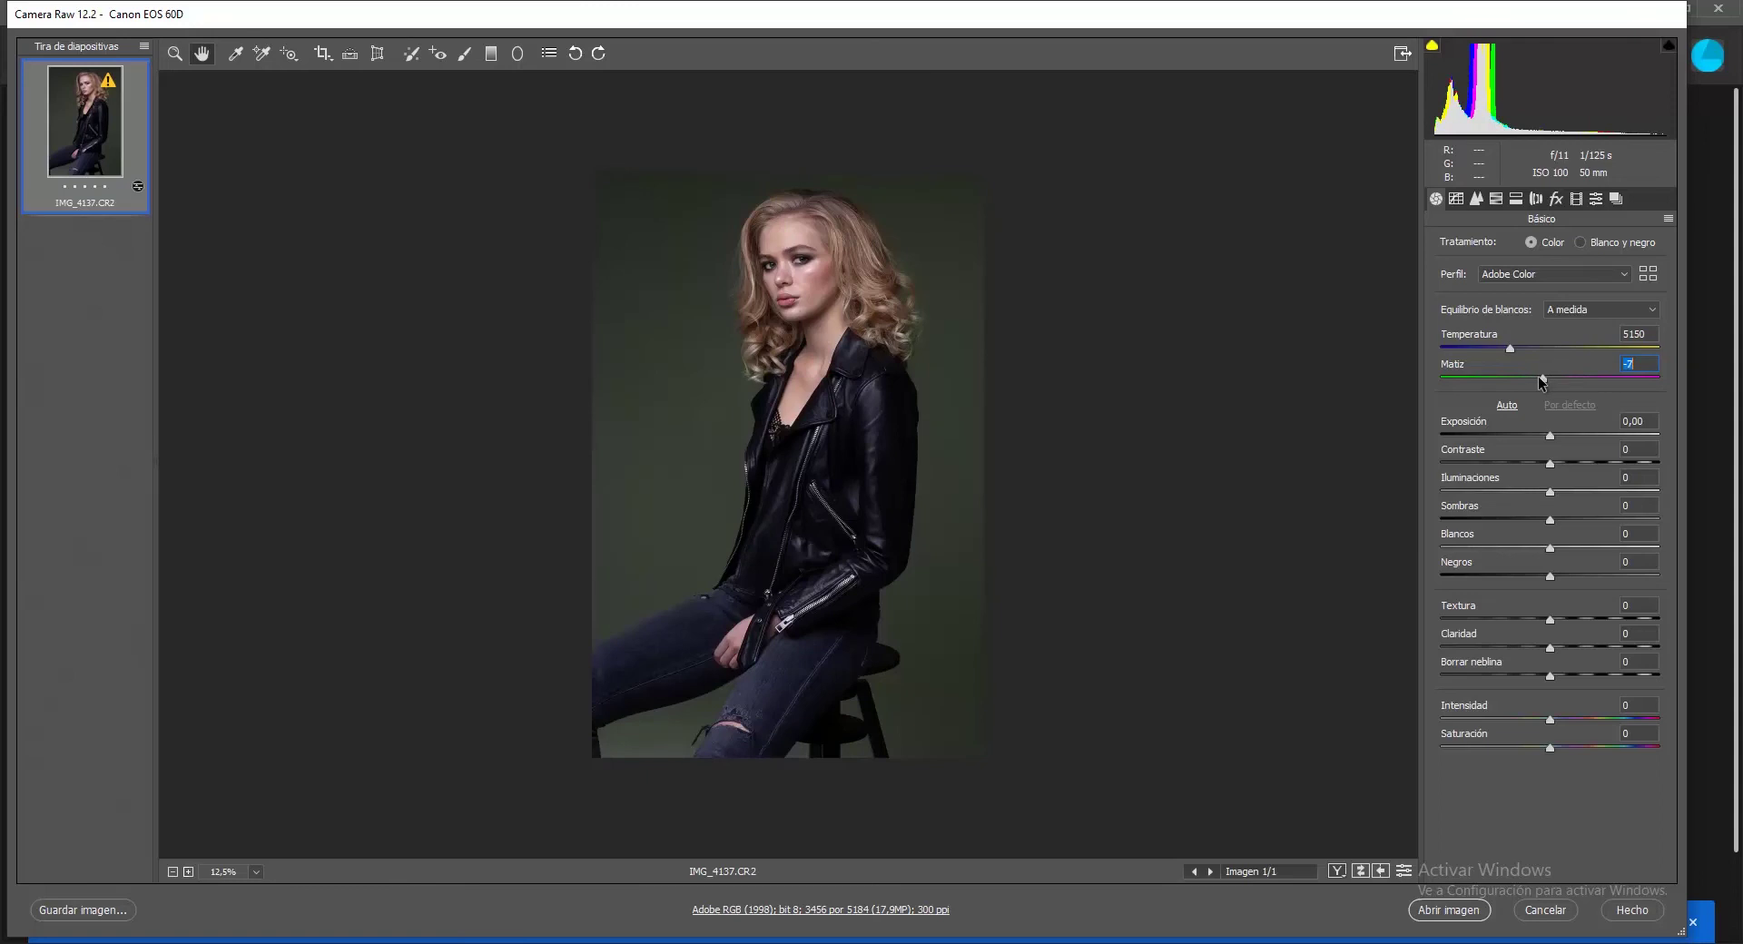
left_click(1509, 346)
left_click_drag(1511, 348, 1519, 348)
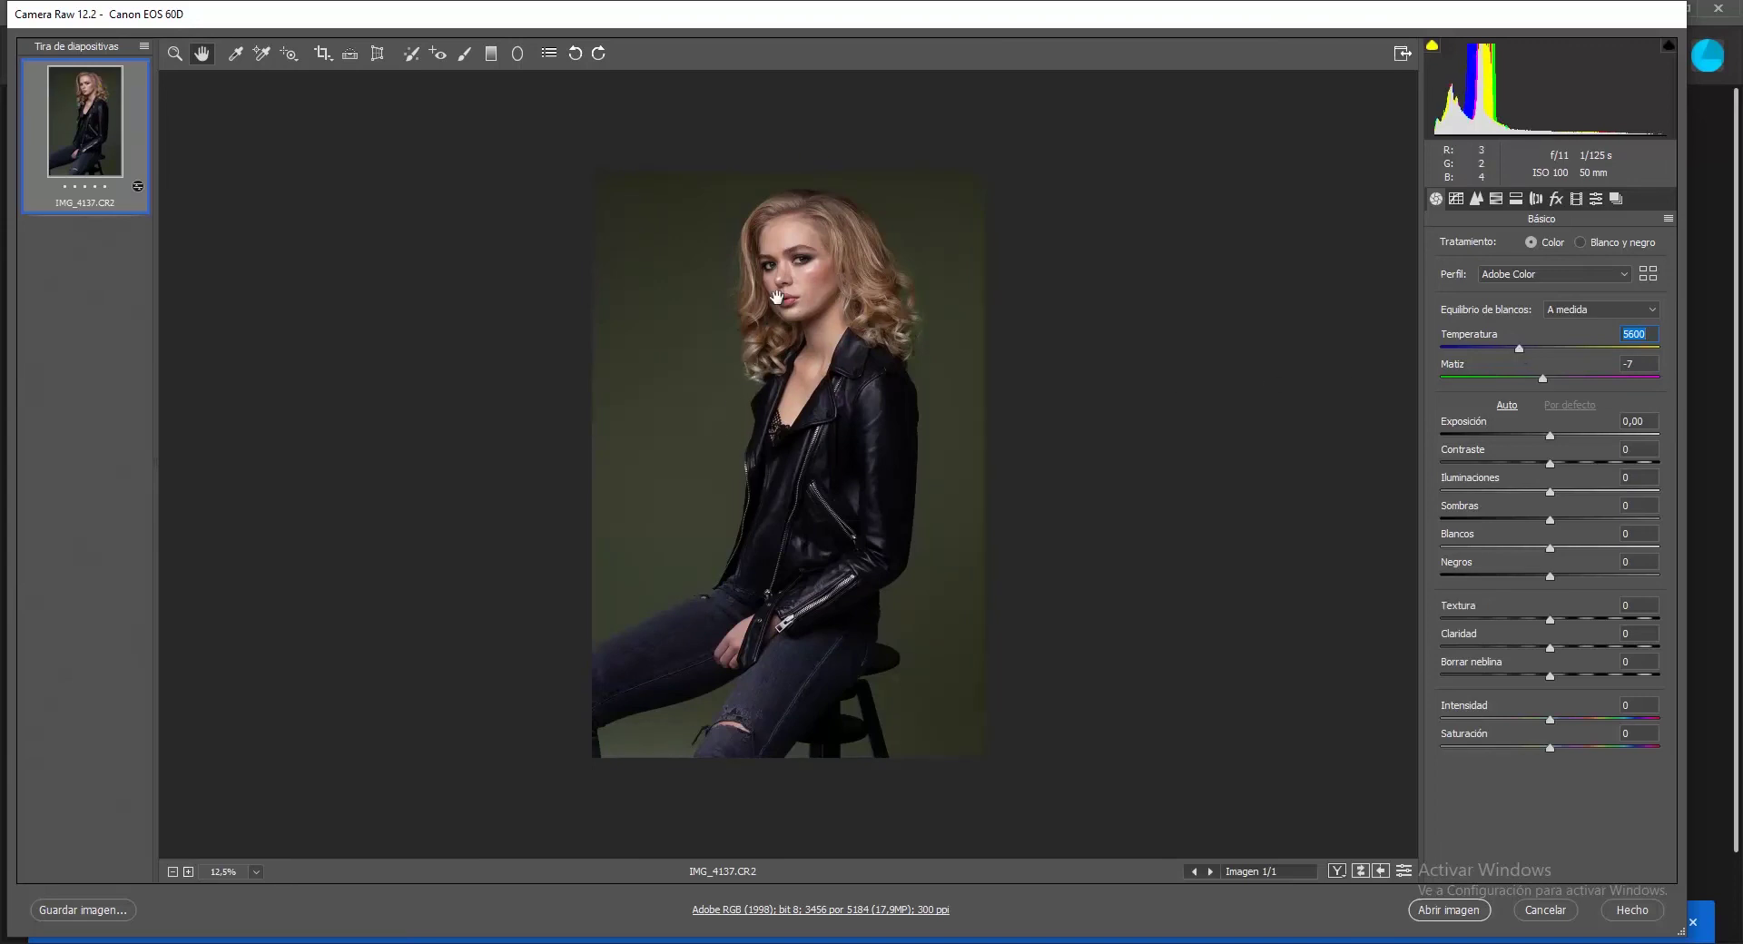
- Lift global Shadows to +32 while comparing the before and after views
left_click(1337, 872)
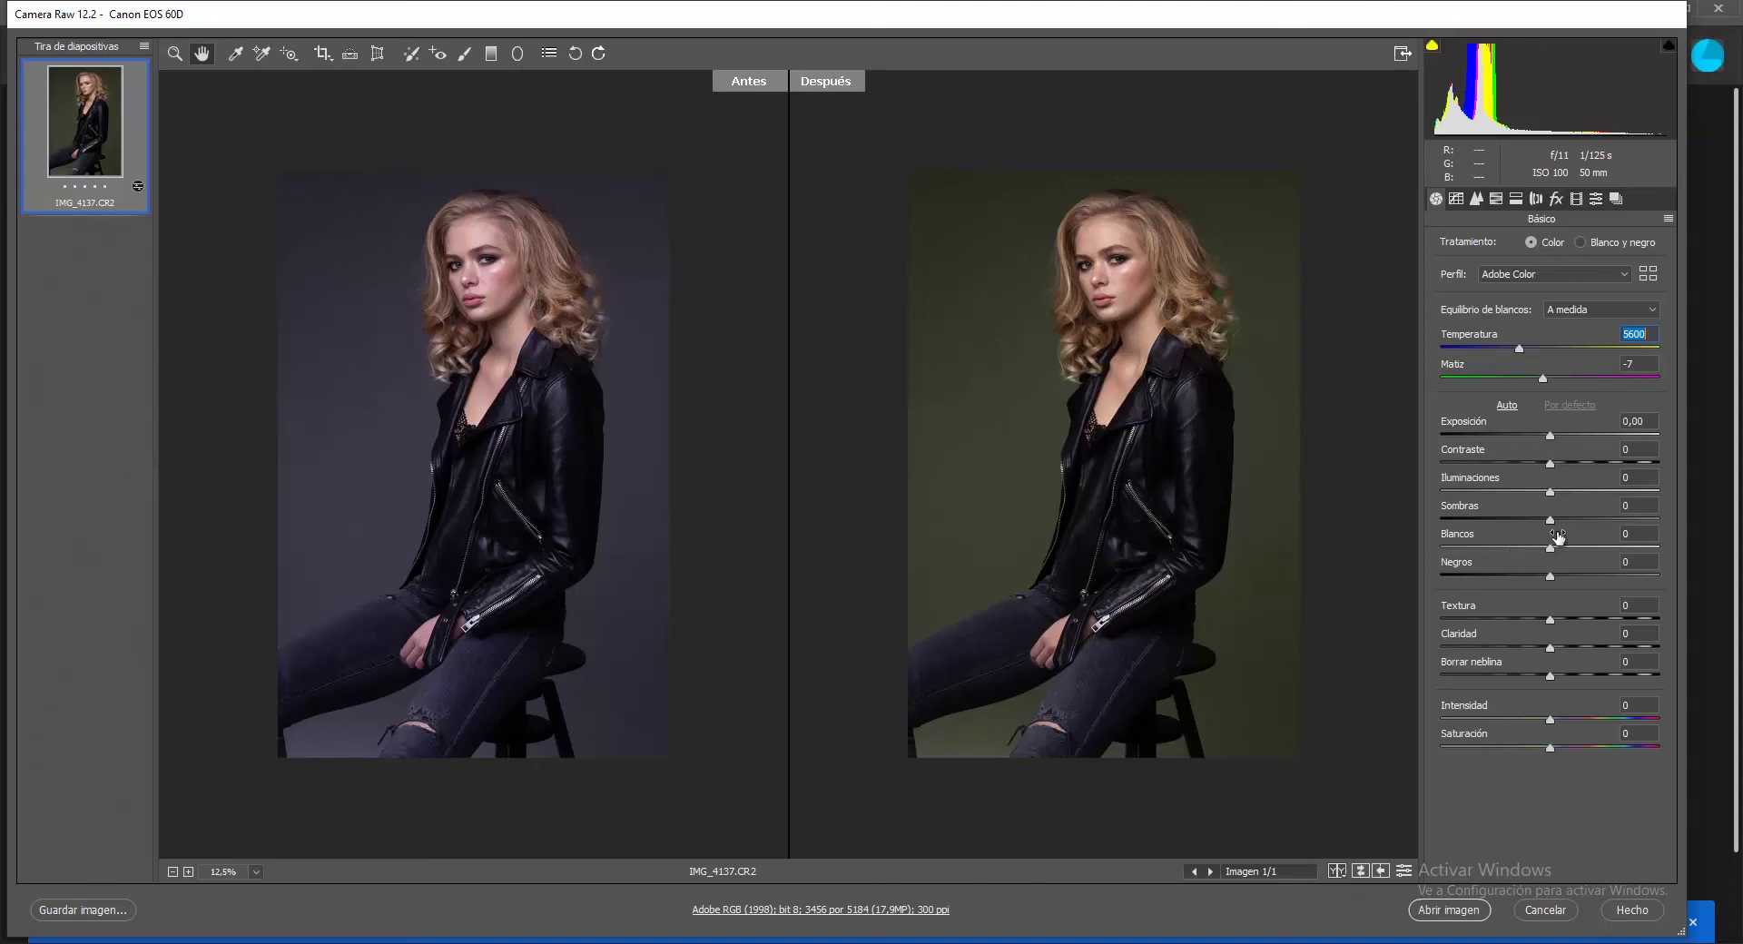
left_click_drag(1551, 520, 1574, 525)
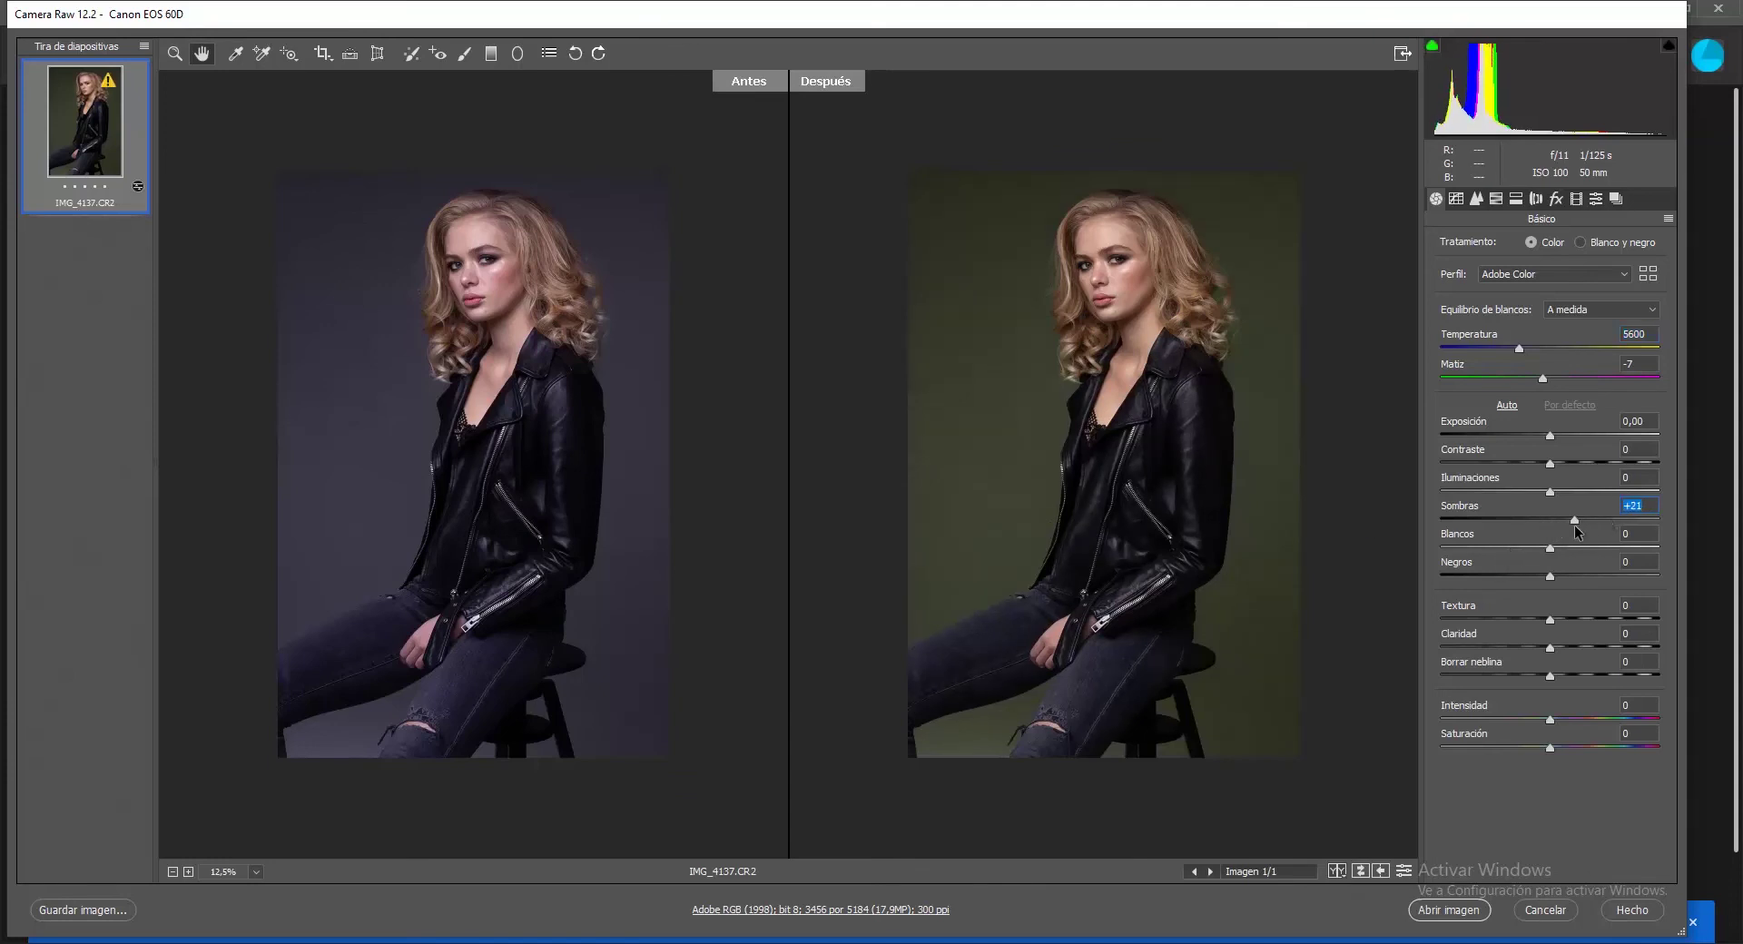
left_click(1337, 870)
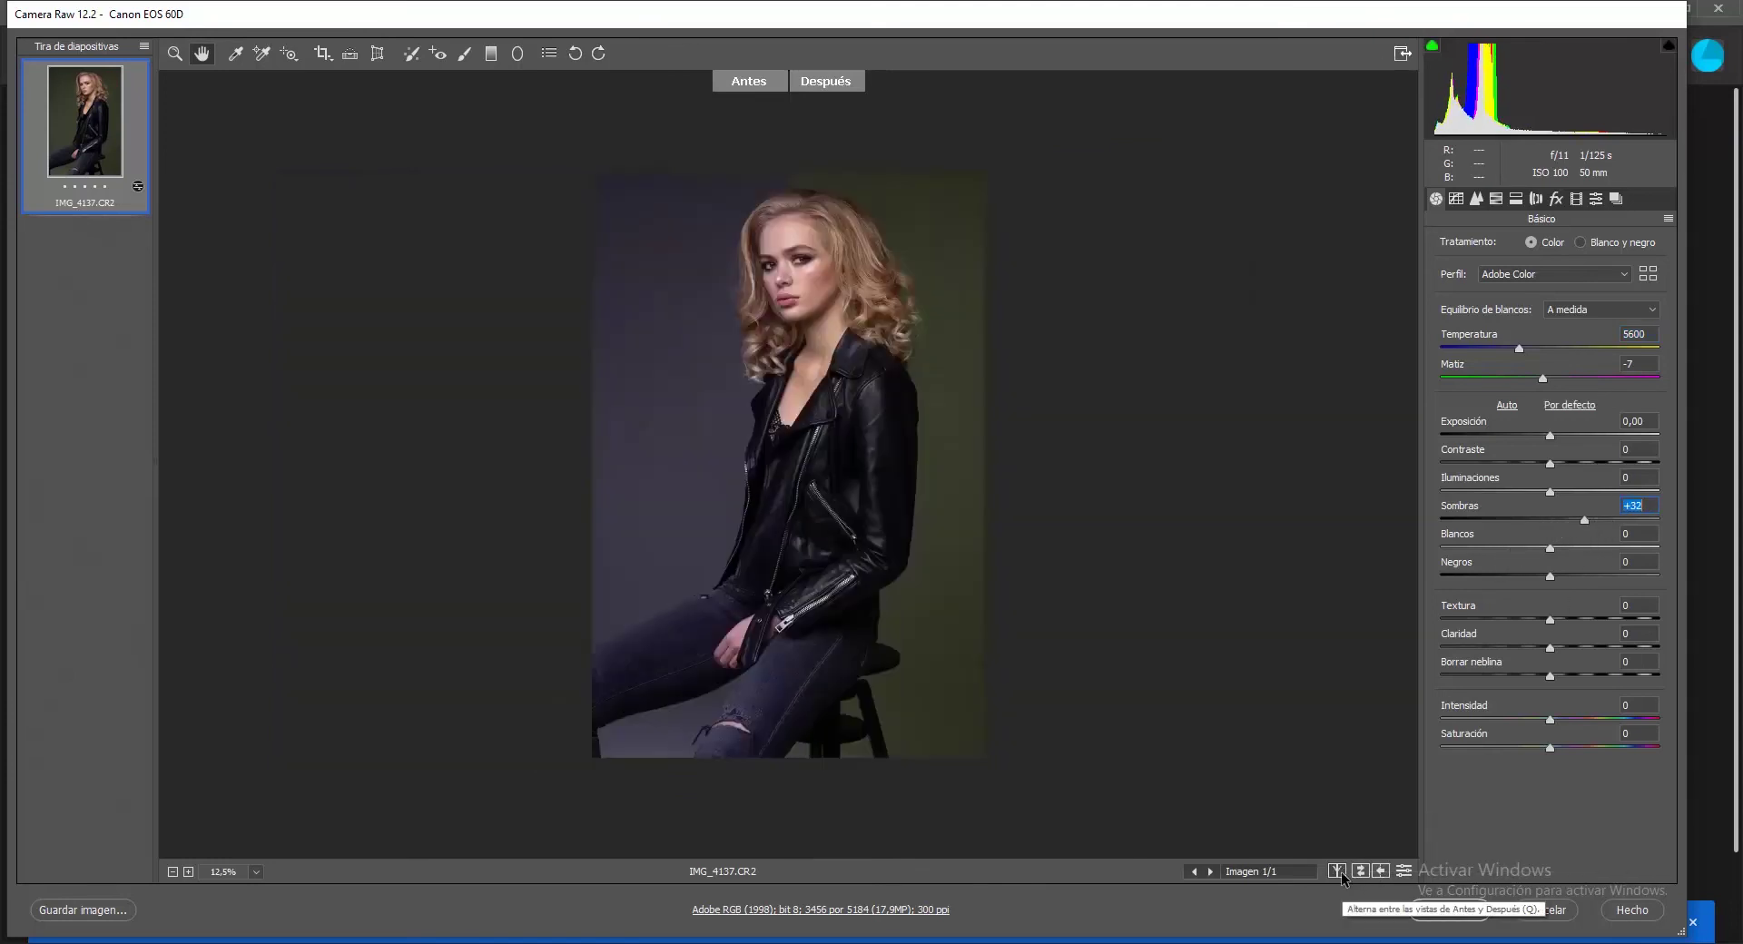
left_click(1341, 871)
left_click(1340, 871)
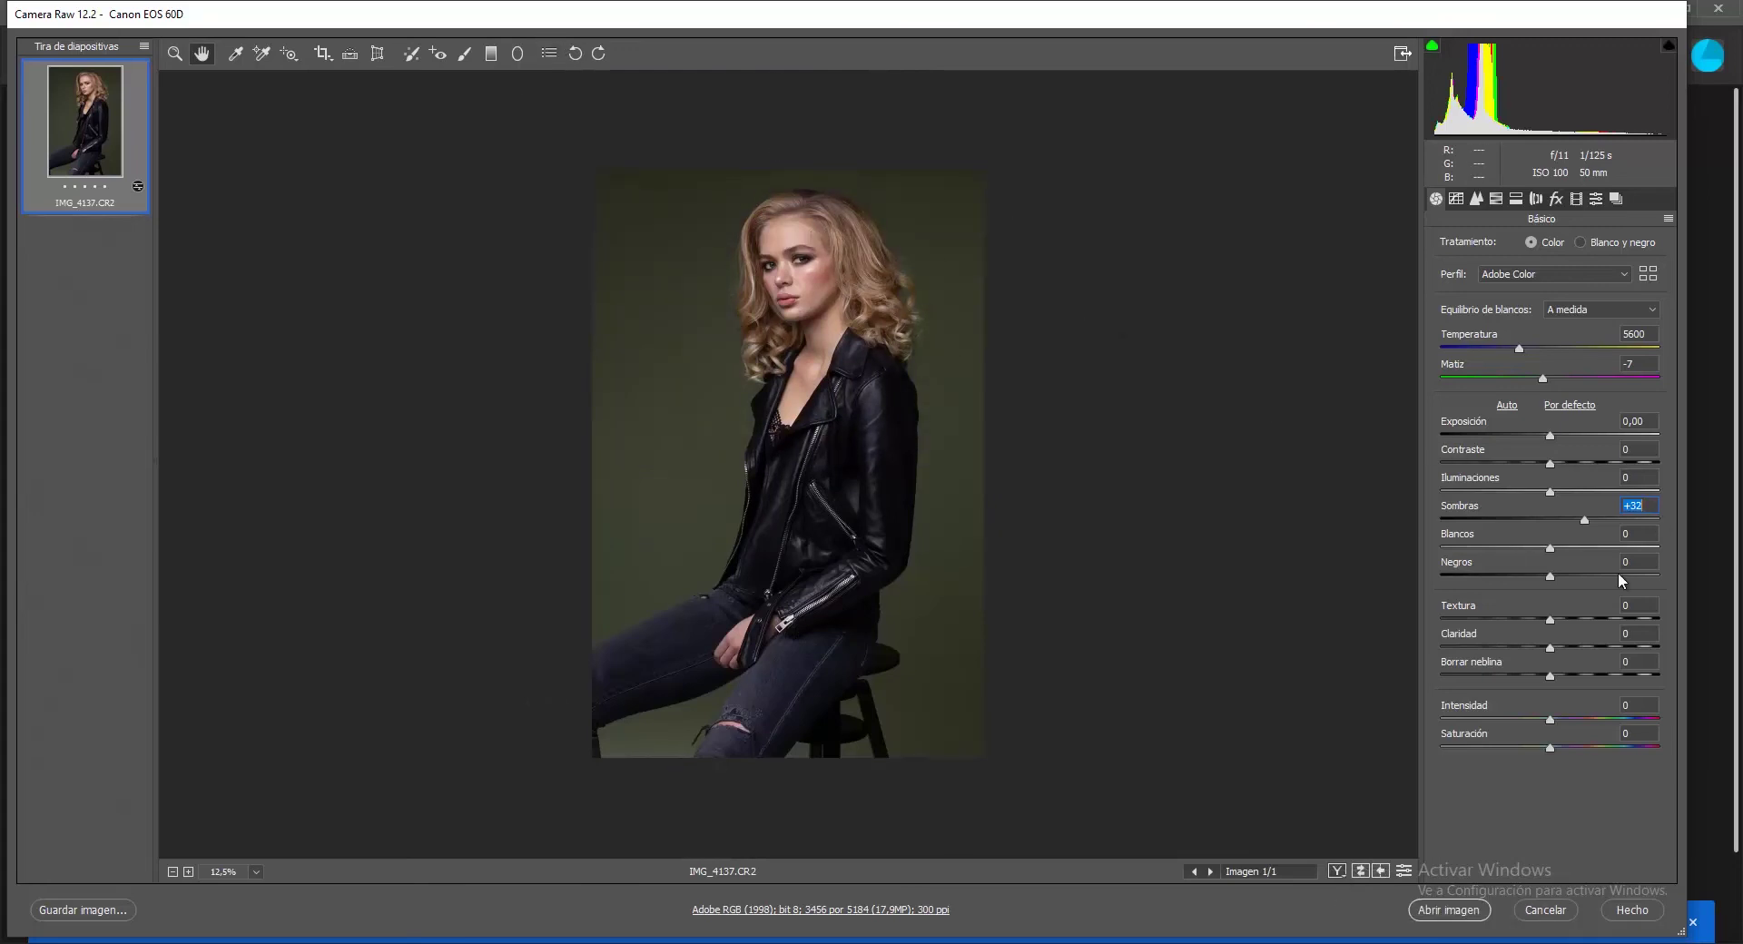
- Draw a radial filter ellipse and position it over the model's head and shoulders
left_click(519, 56)
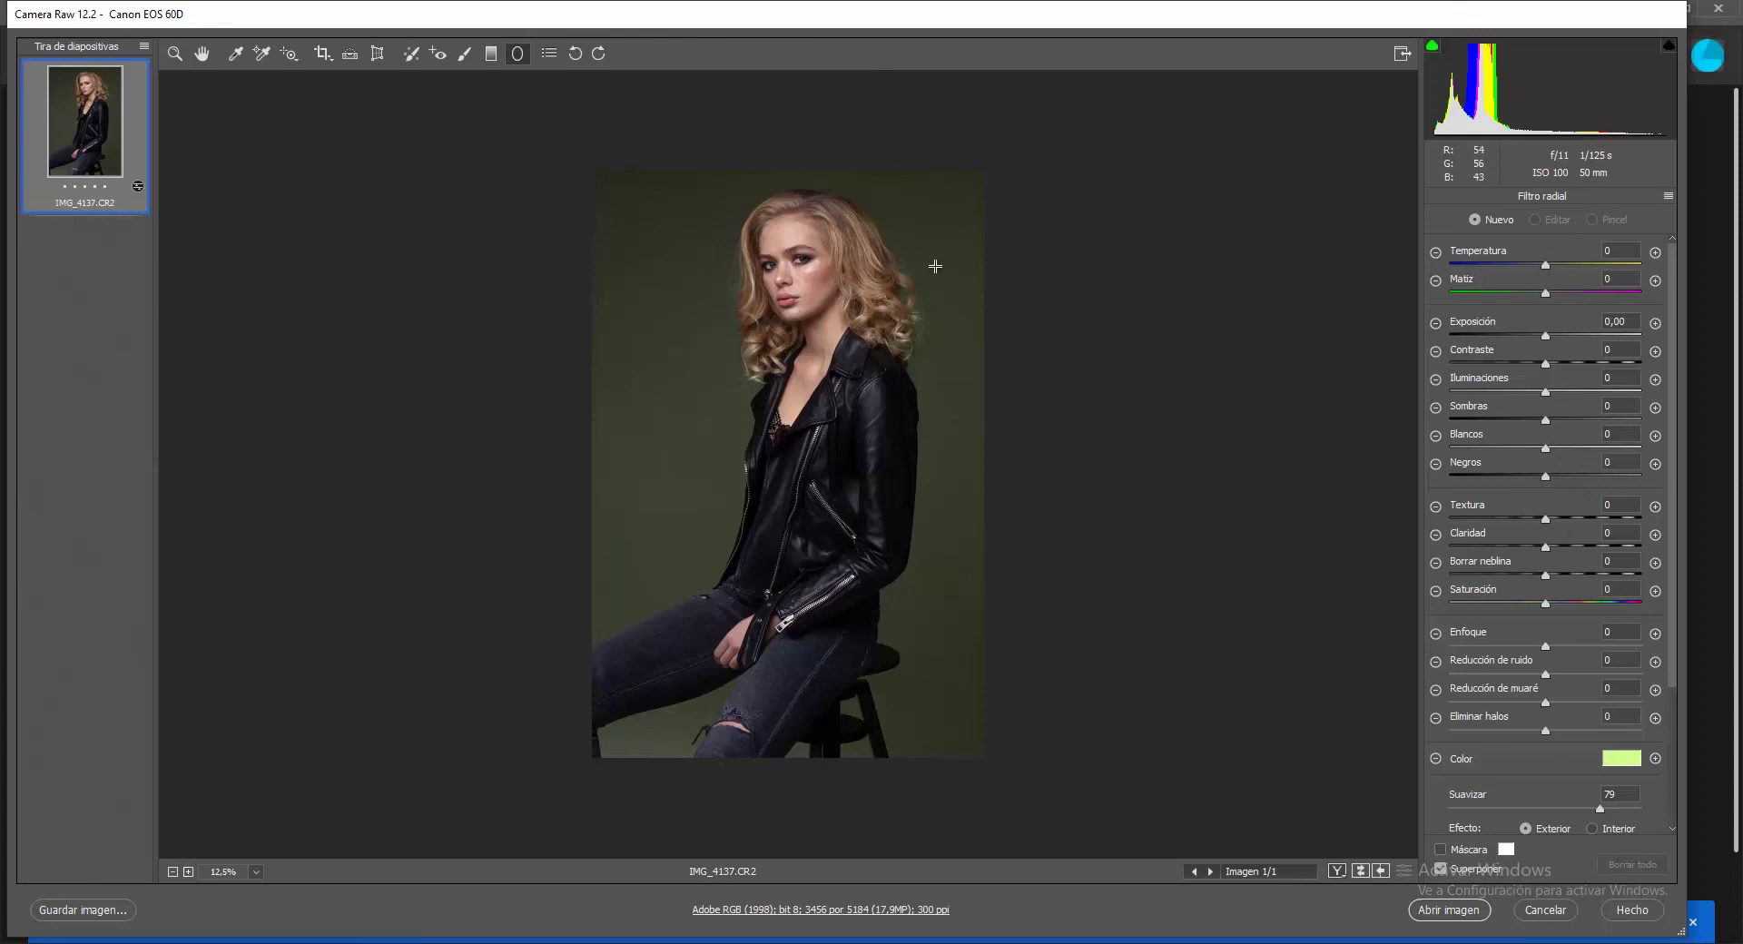
mouse_move(778, 239)
left_mouse_down()
mouse_move(901, 357)
mouse_move(877, 388)
left_mouse_up()
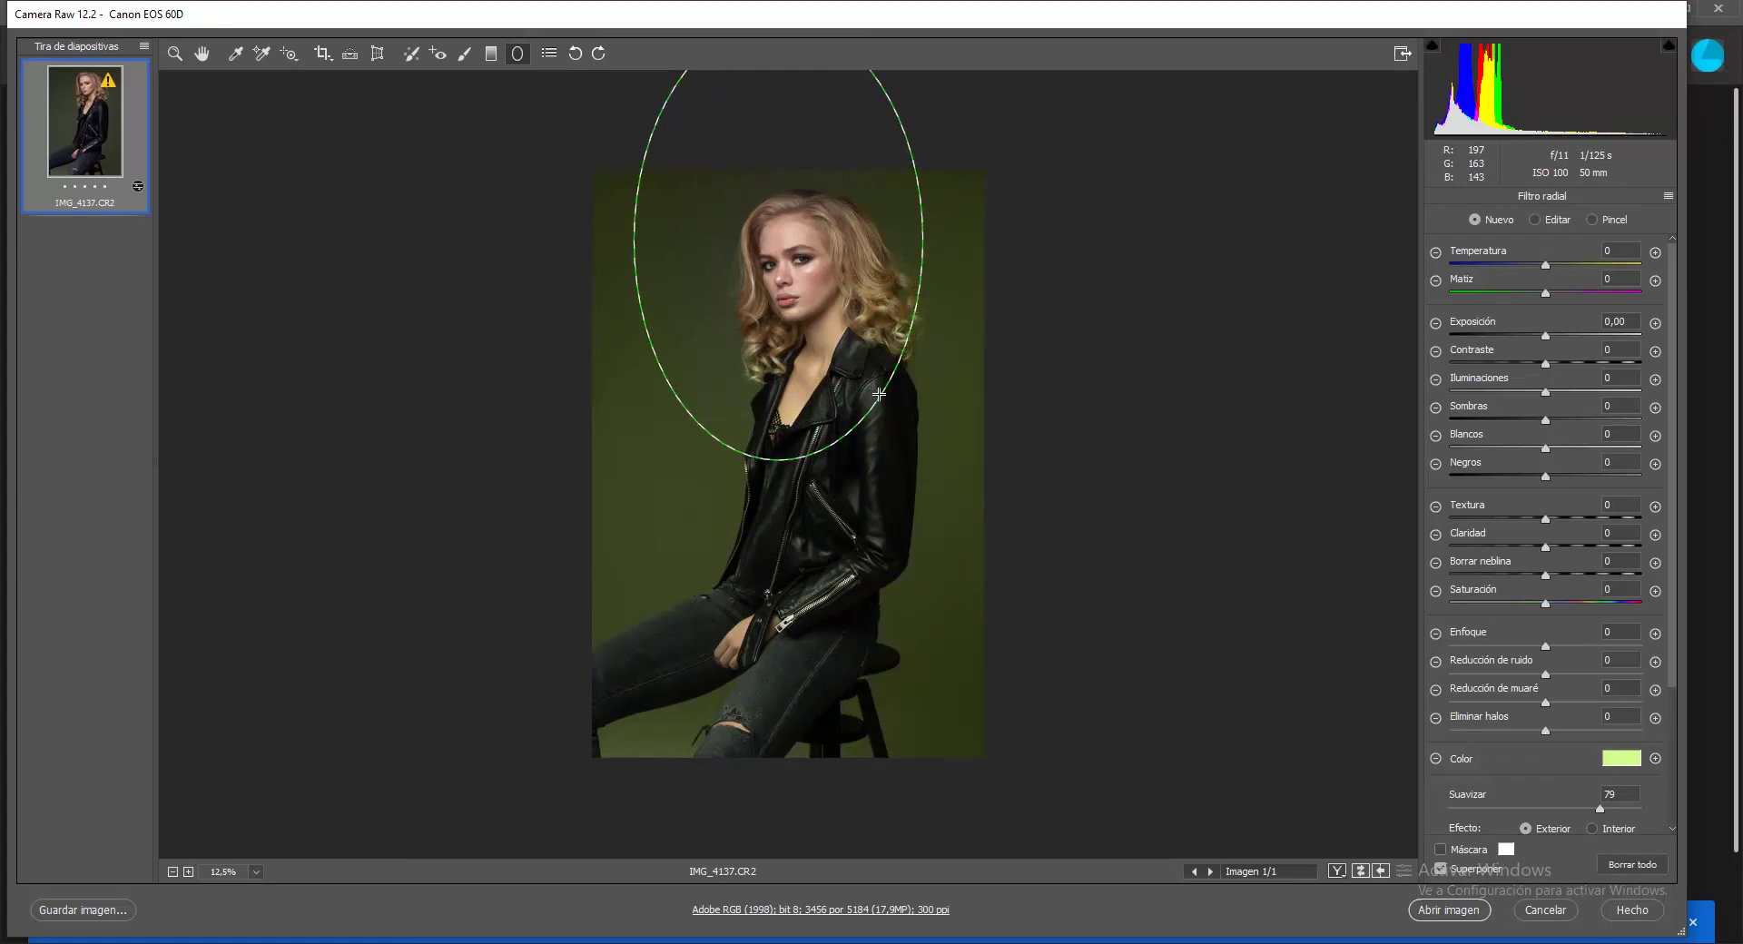
left_click_drag(779, 248, 811, 272)
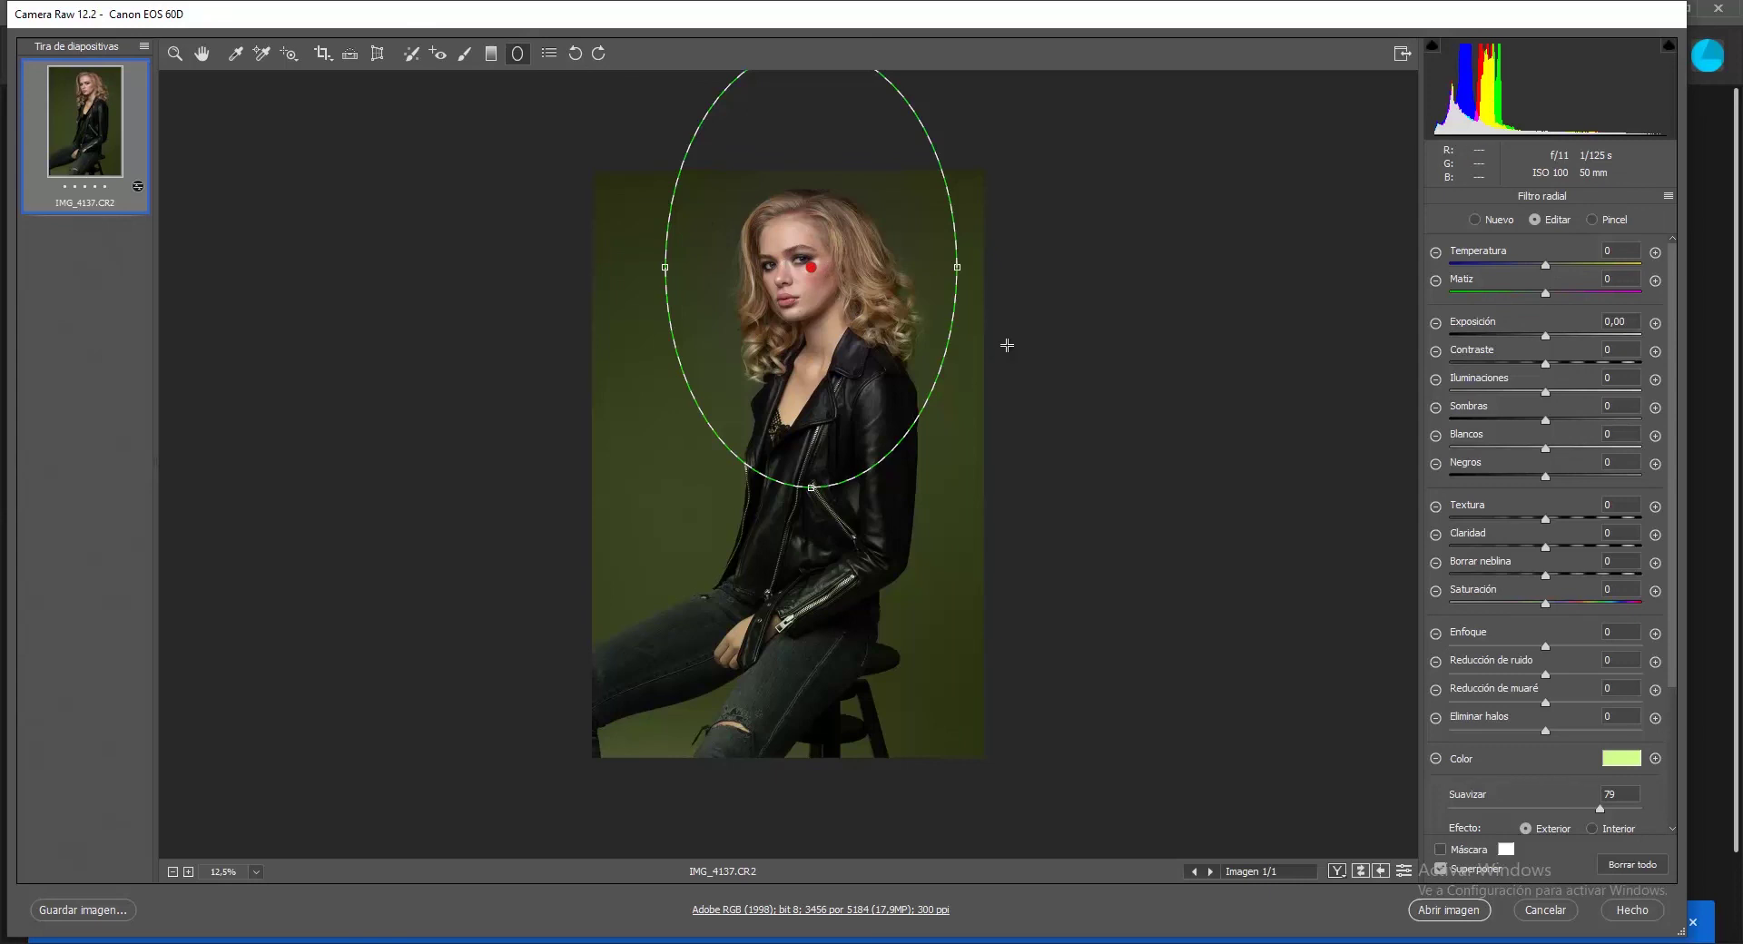
scroll(1606, 774, "down", 1)
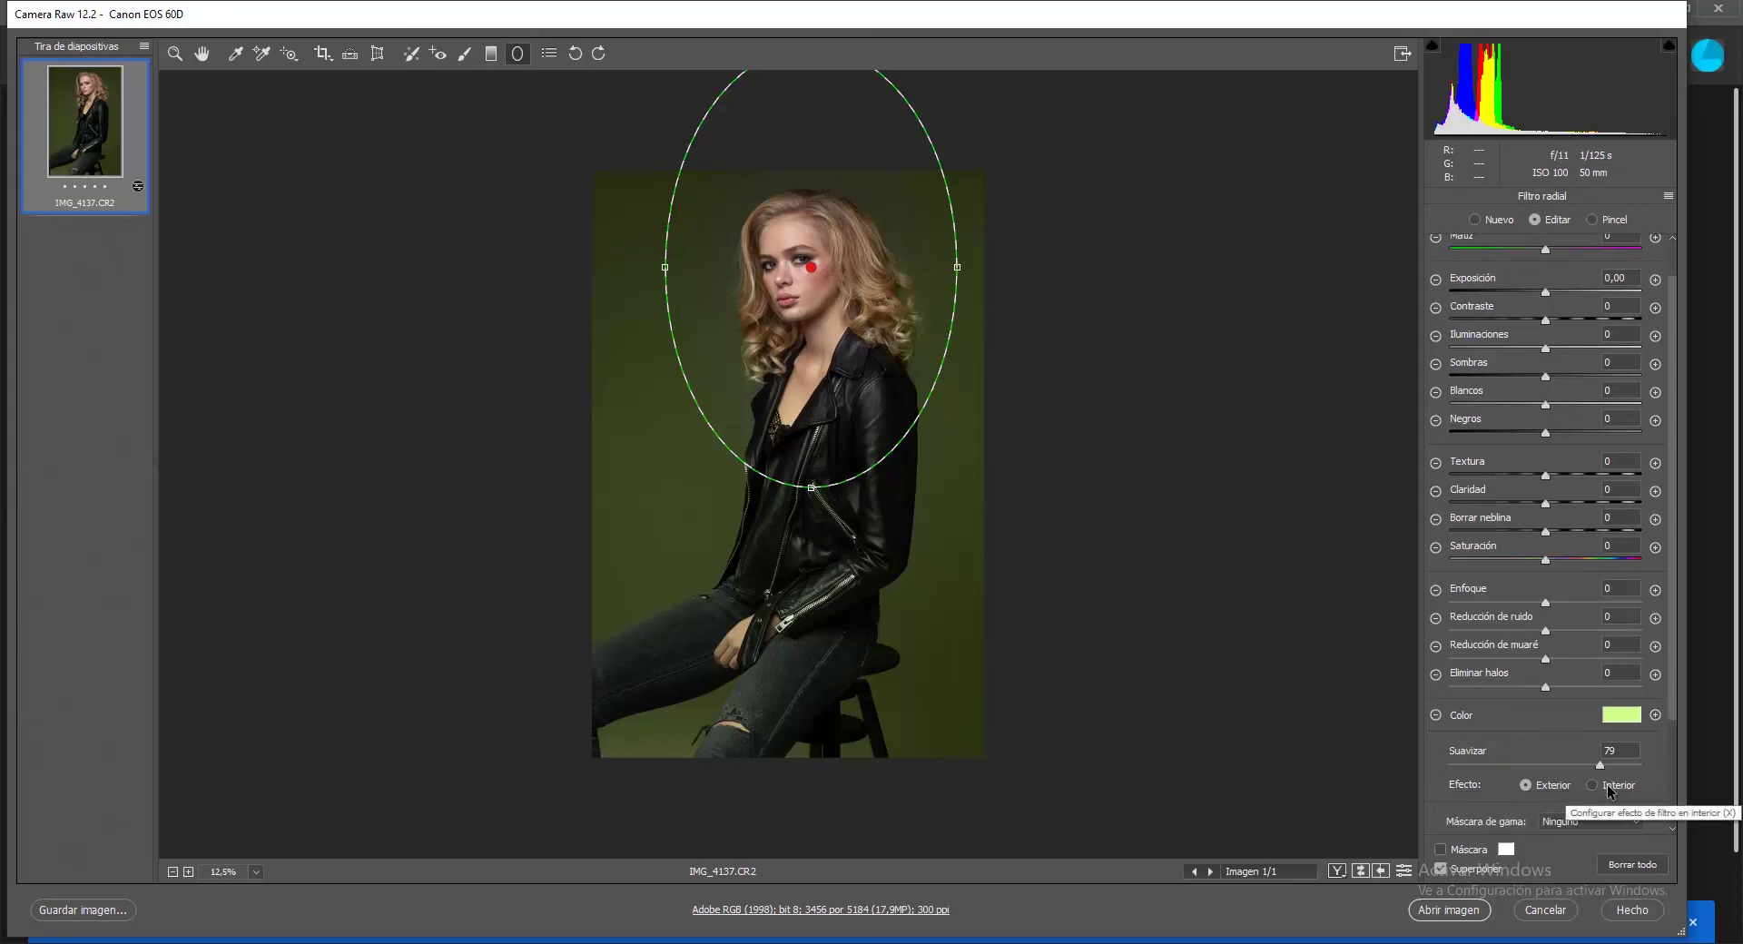
- Give the radial filter saturation 0 colour, Exposure -0.95 and feather 66
left_click(1622, 715)
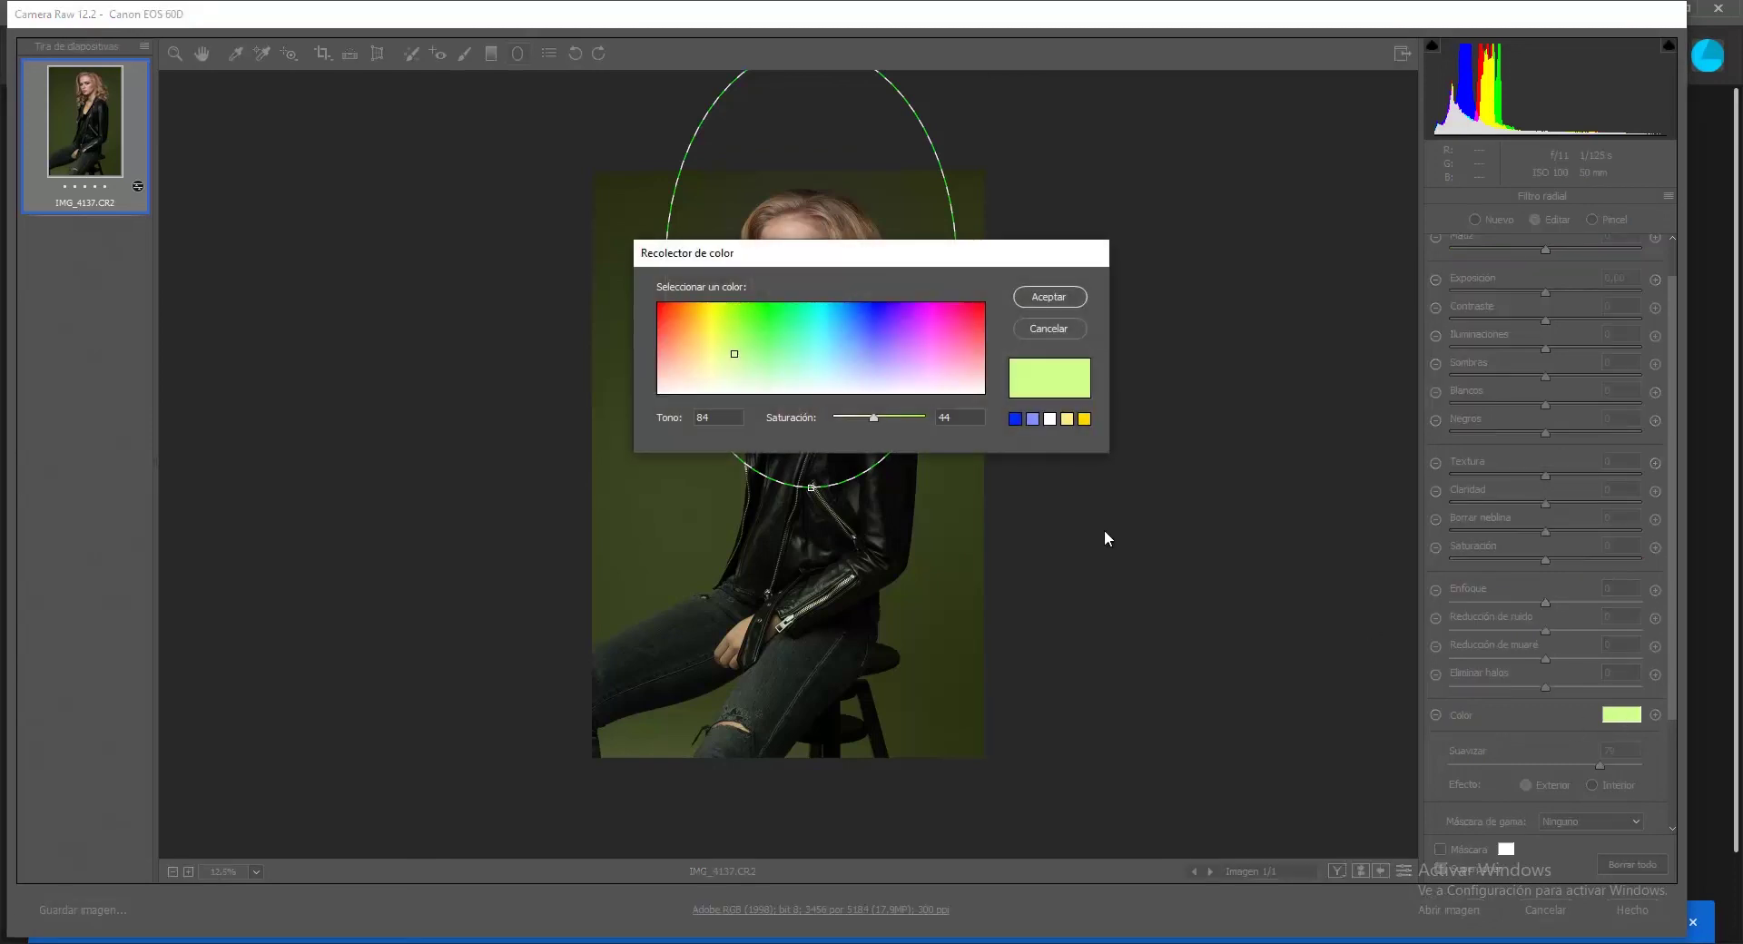
left_click_drag(885, 428, 834, 419)
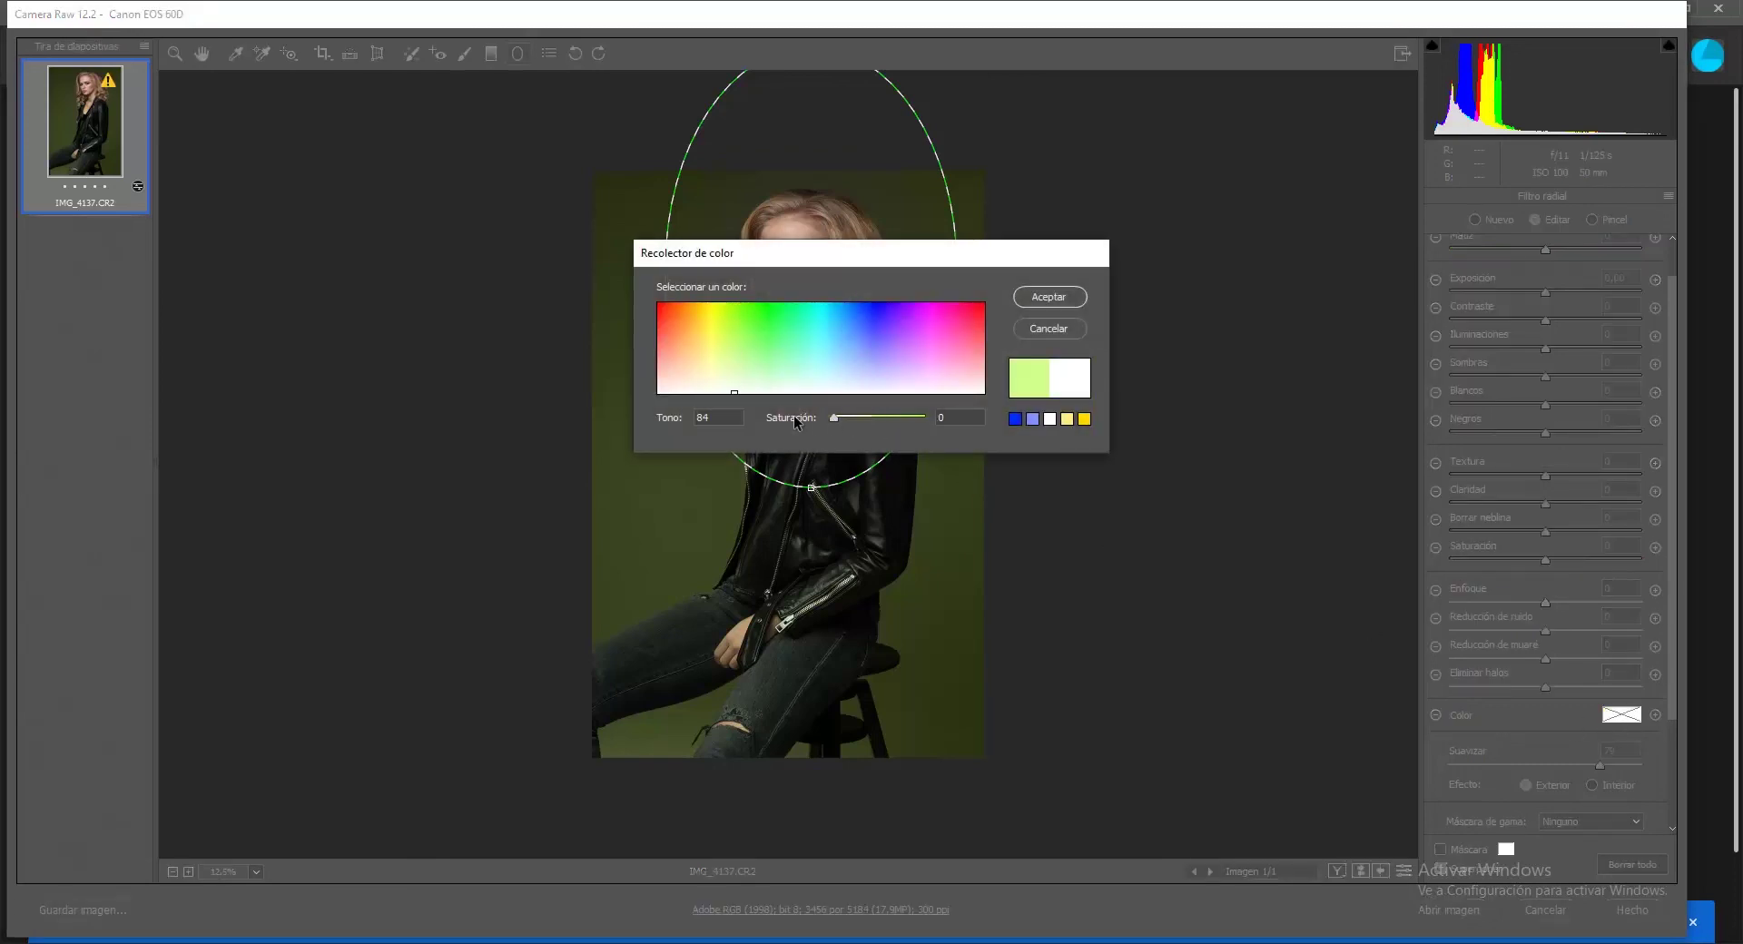
left_click(1049, 297)
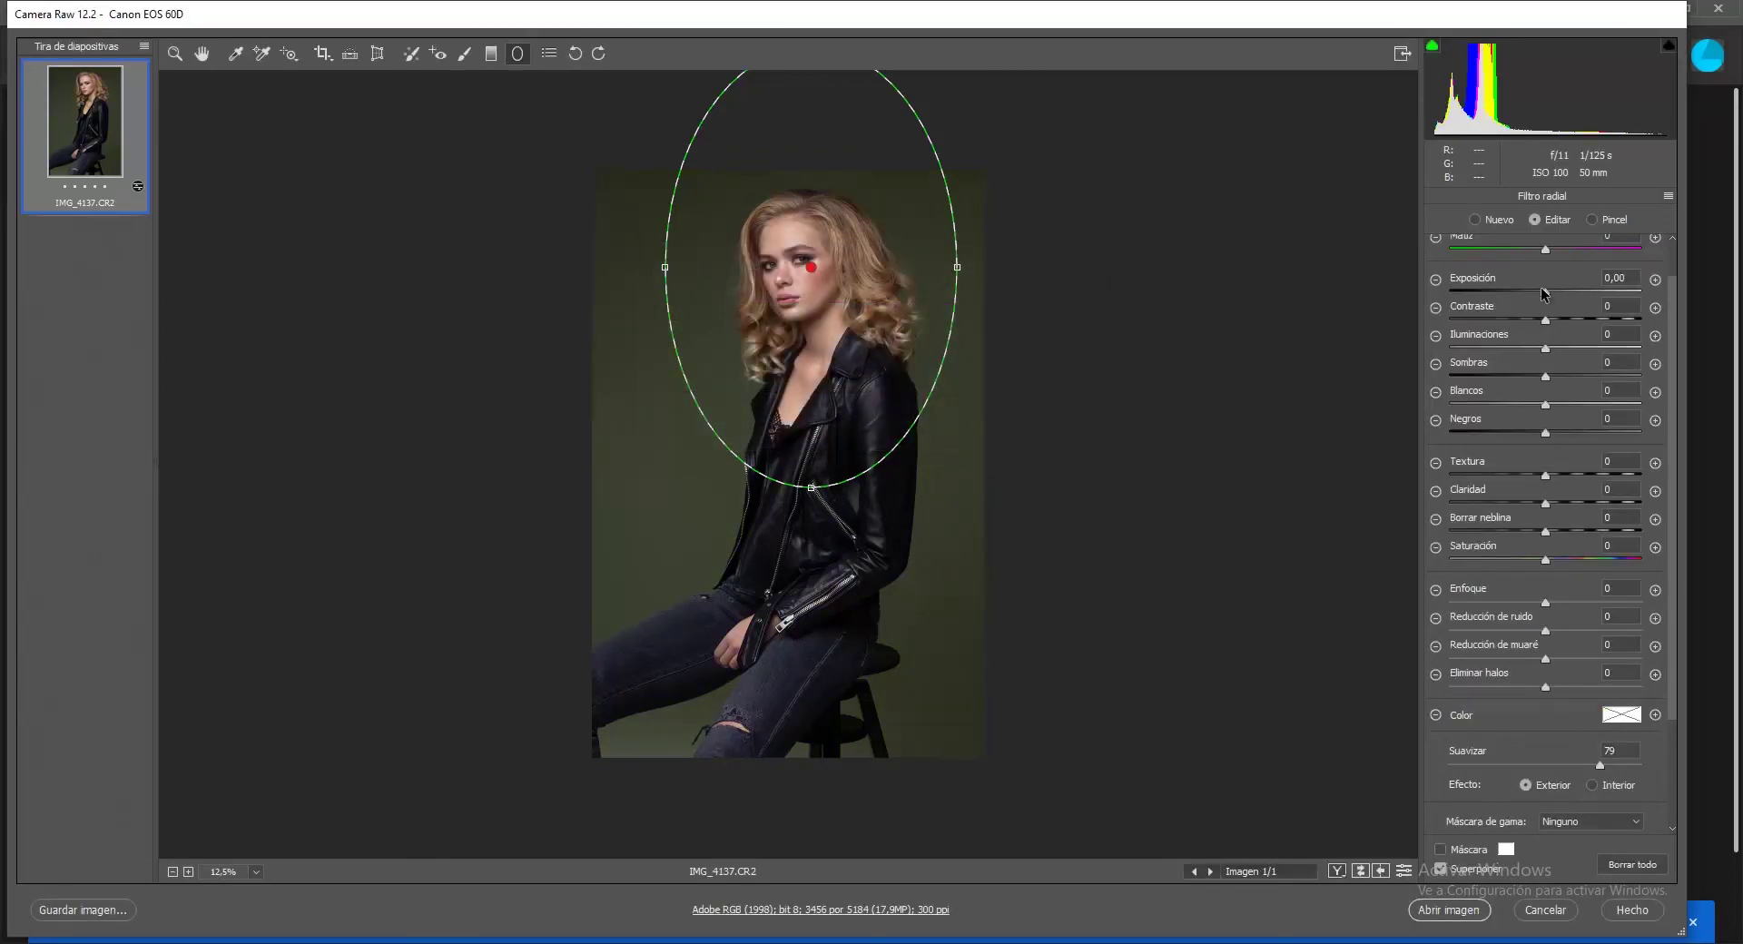
left_click_drag(1542, 291, 1523, 290)
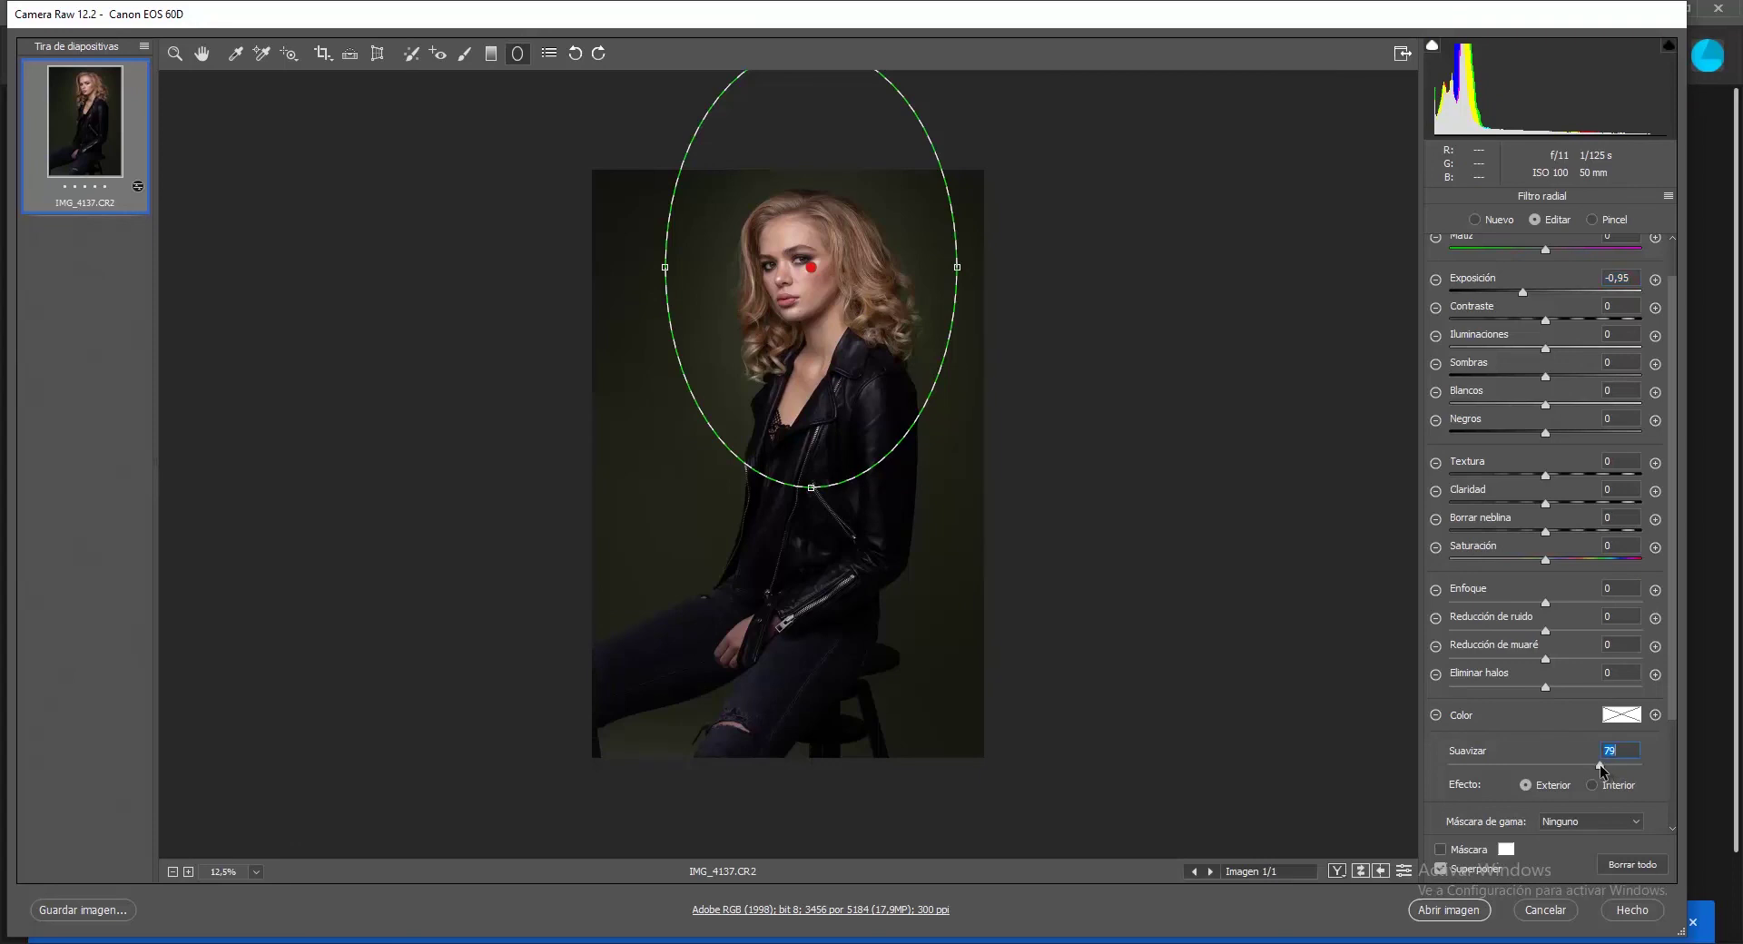
mouse_move(1600, 765)
left_mouse_down()
mouse_move(1409, 786)
mouse_move(1621, 774)
left_mouse_up()
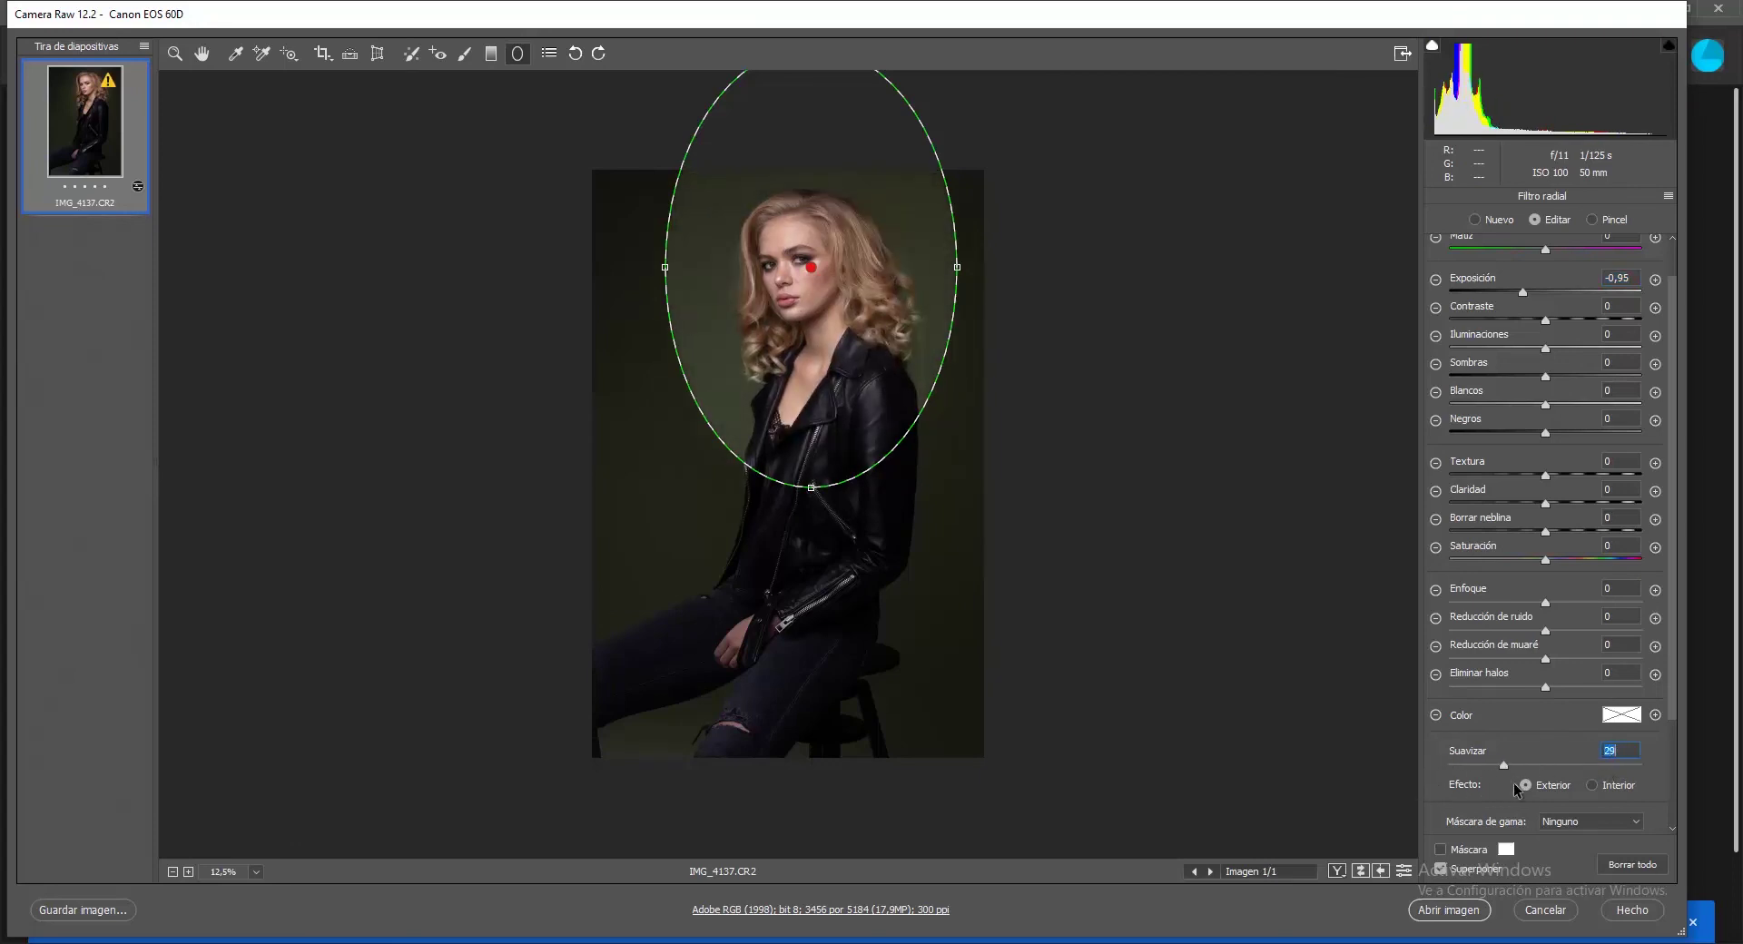
left_click(1598, 777)
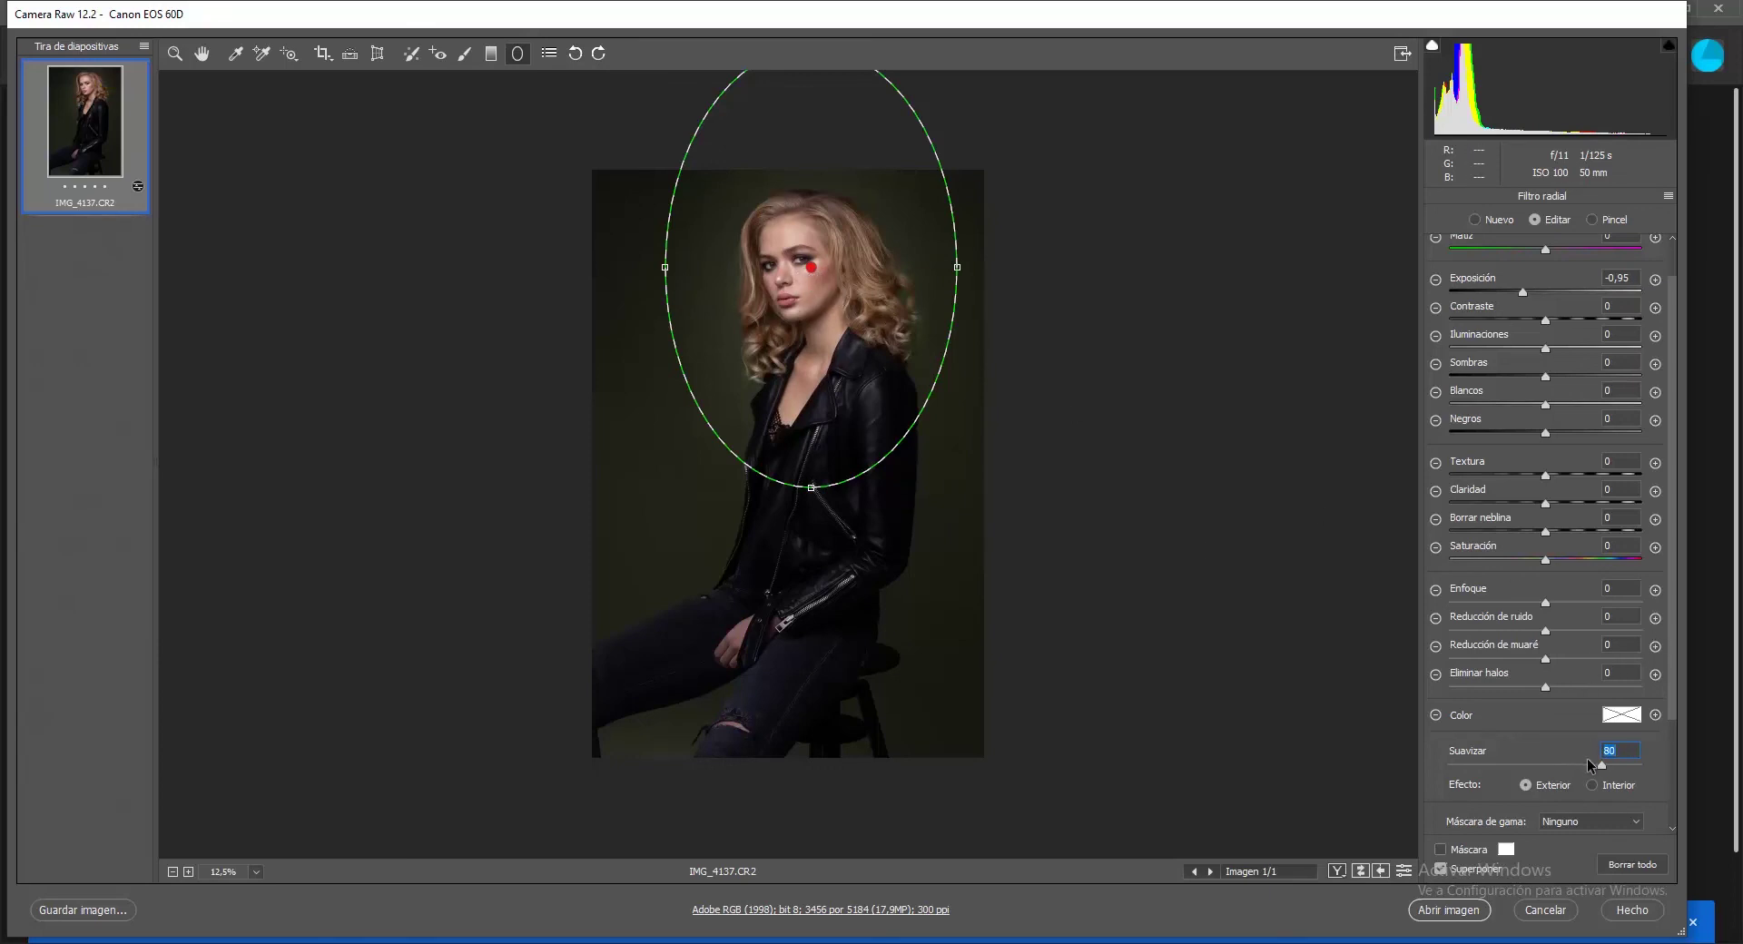
left_click_drag(1600, 767, 1575, 763)
- Reposition the radial ellipse and stretch it taller and wider over the model
left_click_drag(813, 270, 829, 375)
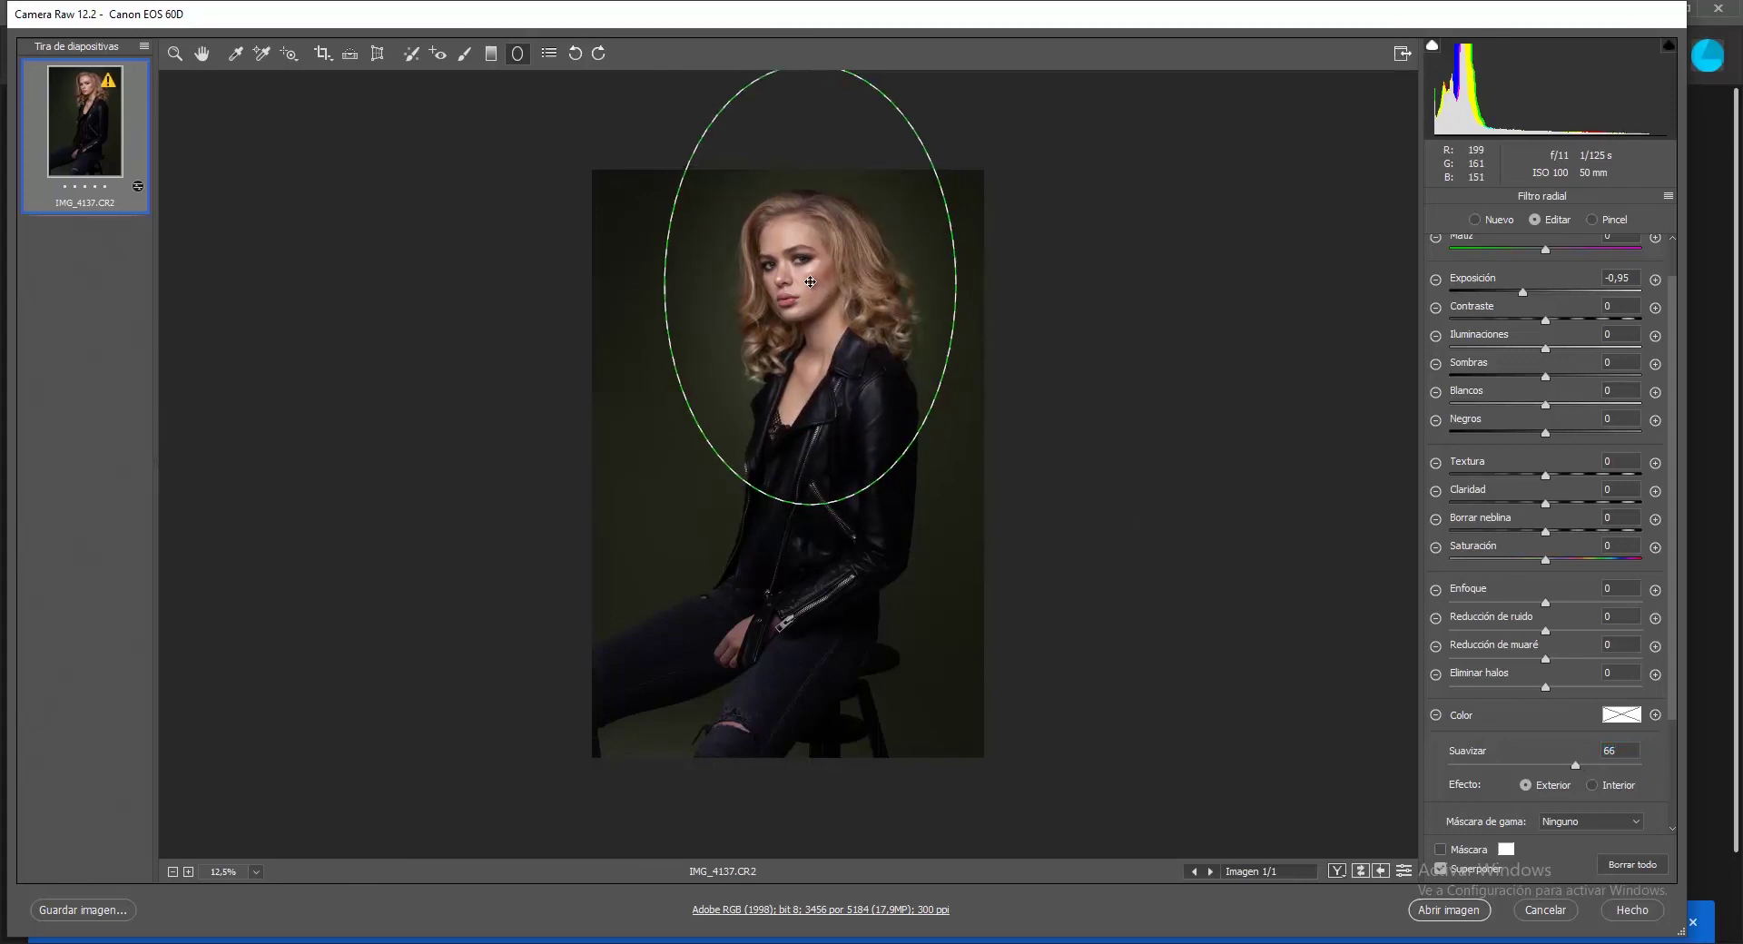
left_click_drag(808, 497, 808, 559)
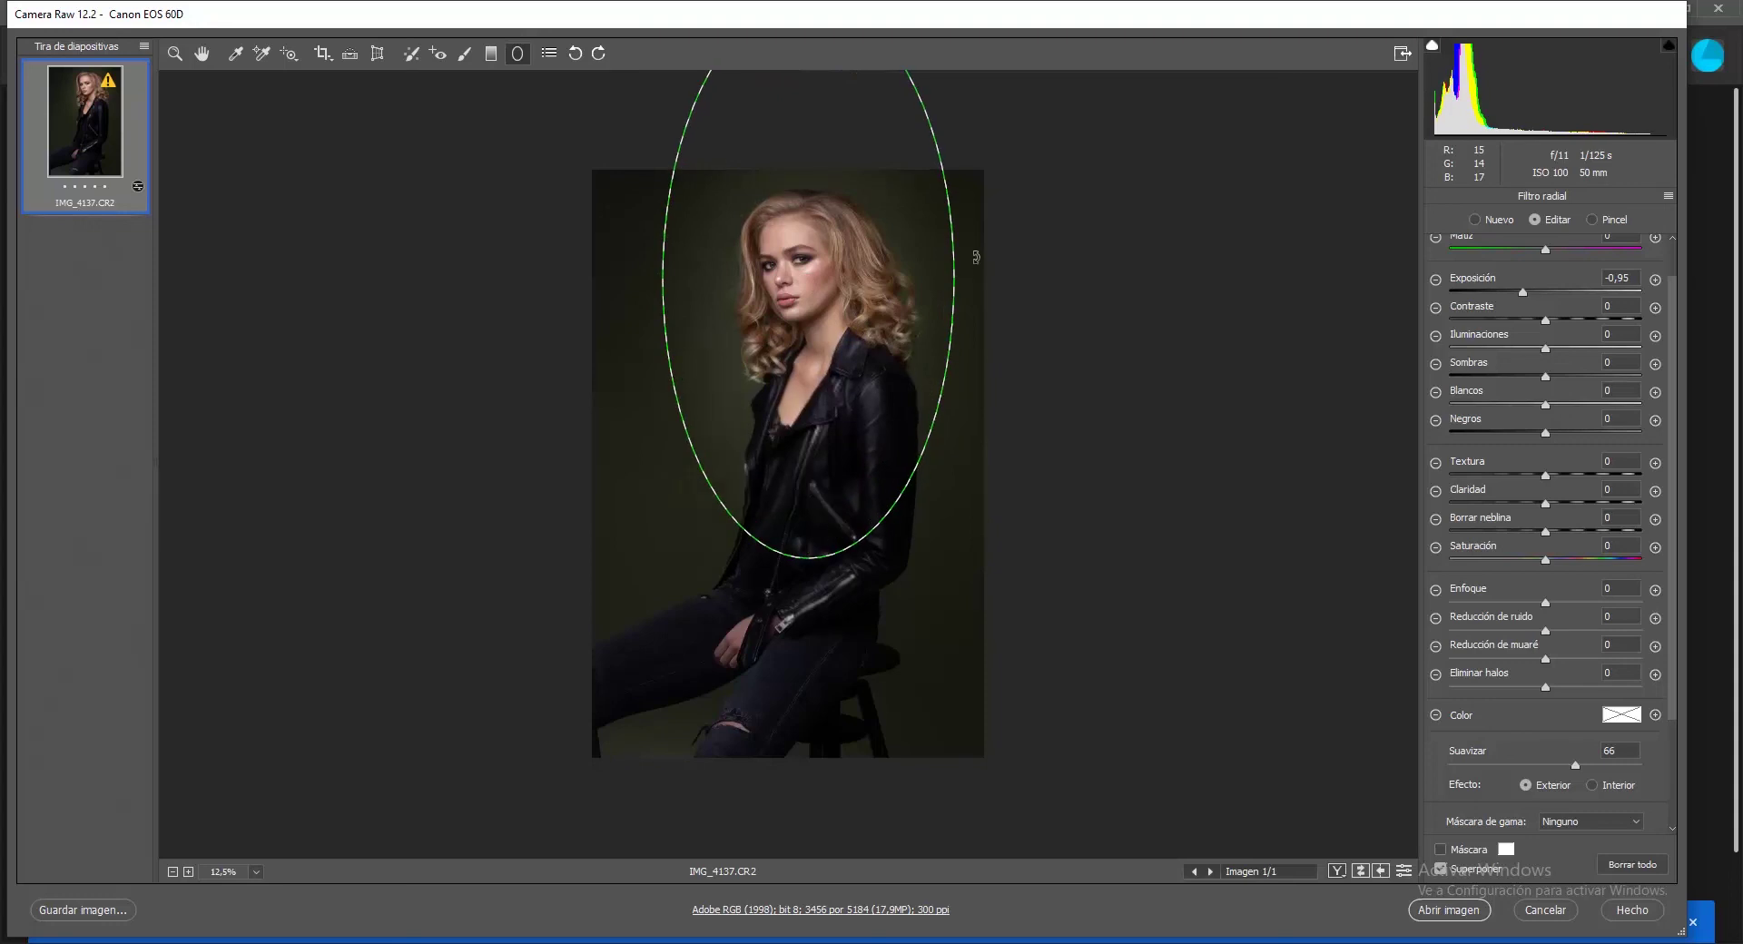
left_click_drag(950, 270, 988, 278)
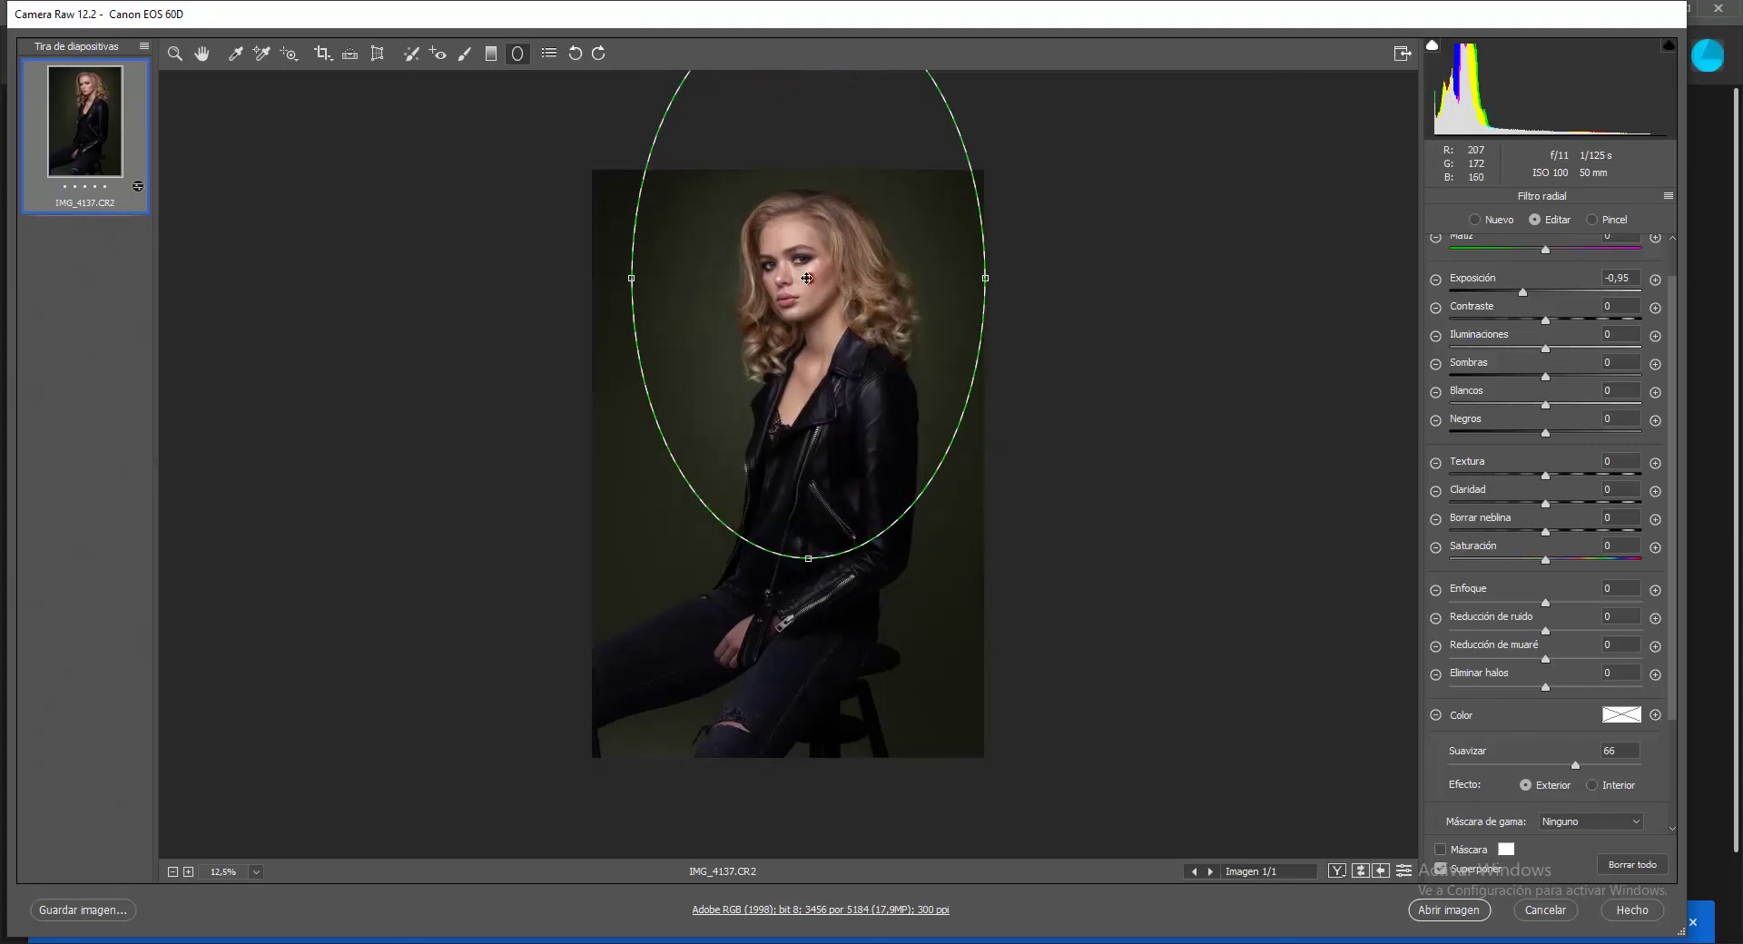
left_click_drag(808, 277, 815, 270)
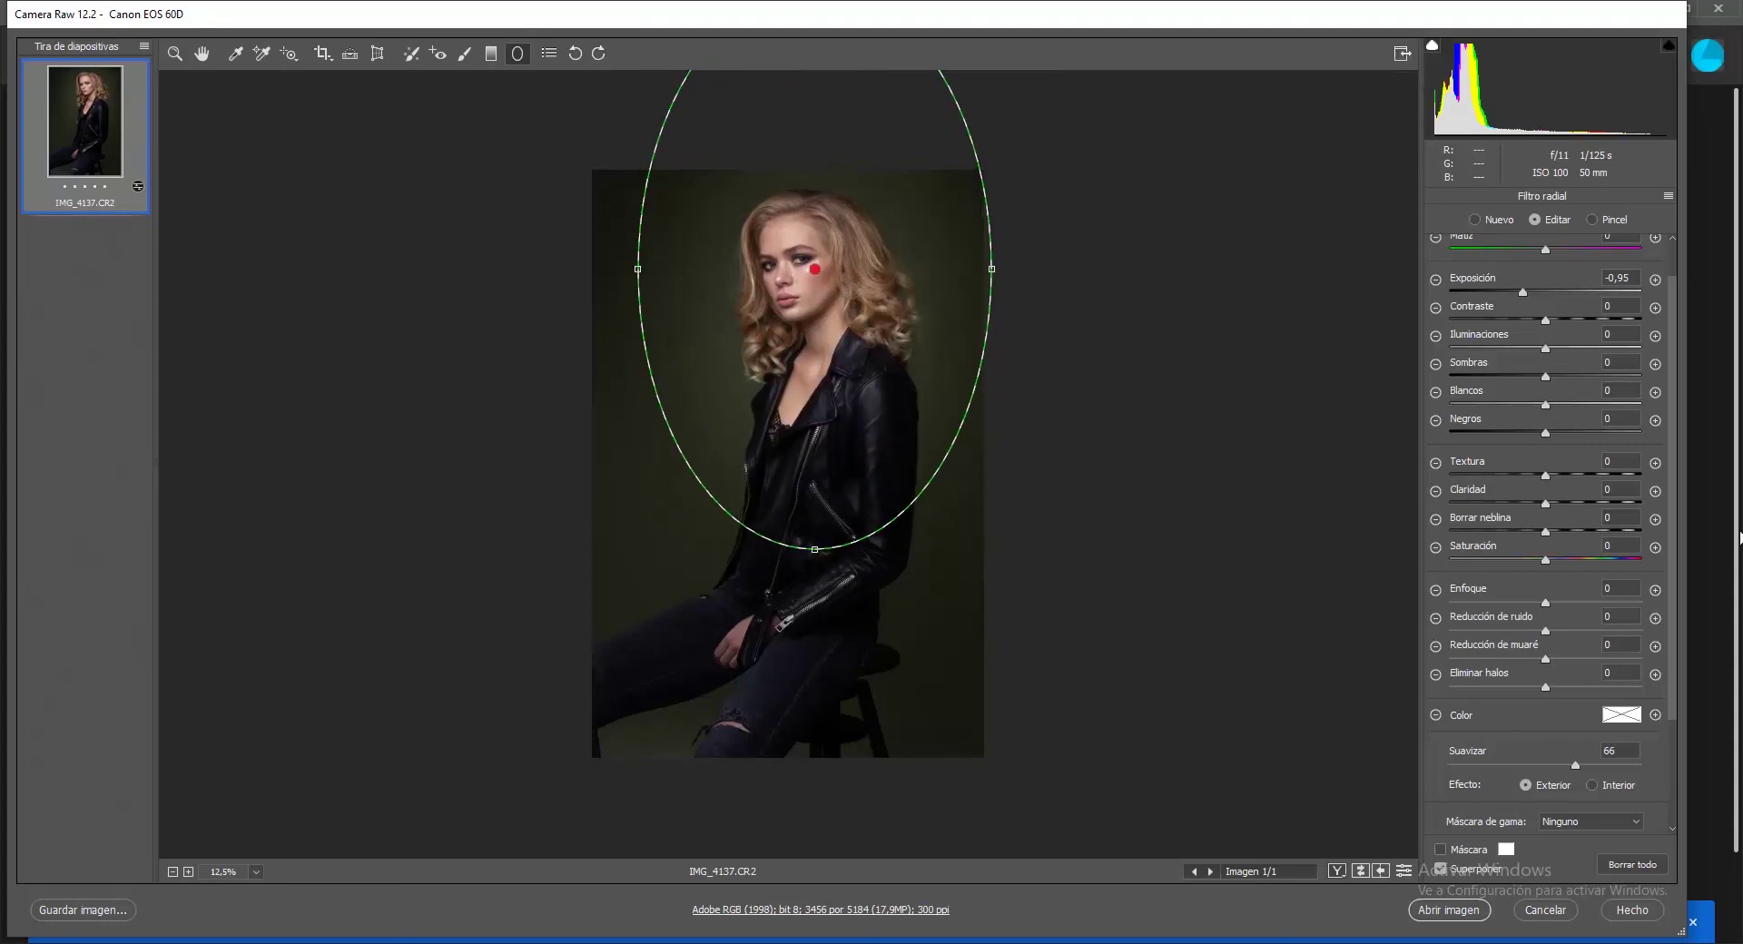
scroll(1568, 389, "up", 1)
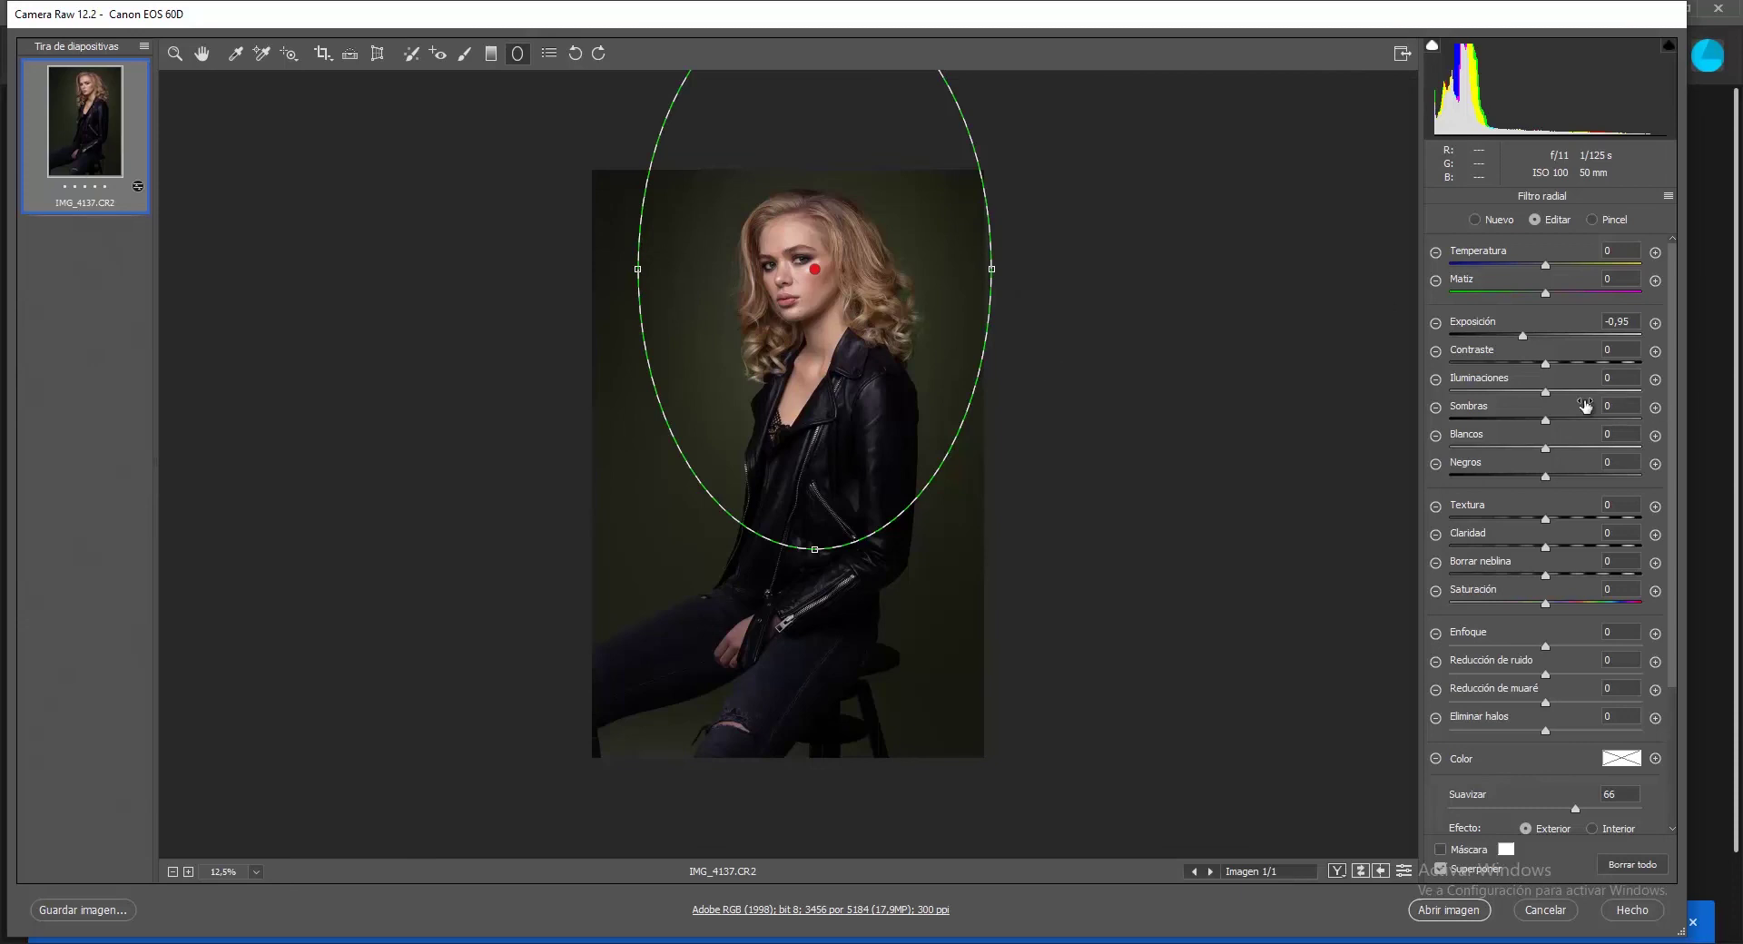
- Set the radial filter's Shadows to +100 and Highlights to +91, comparing with the effect hidden
mouse_move(1534, 420)
left_mouse_down()
mouse_move(1581, 439)
mouse_move(1678, 434)
left_mouse_up()
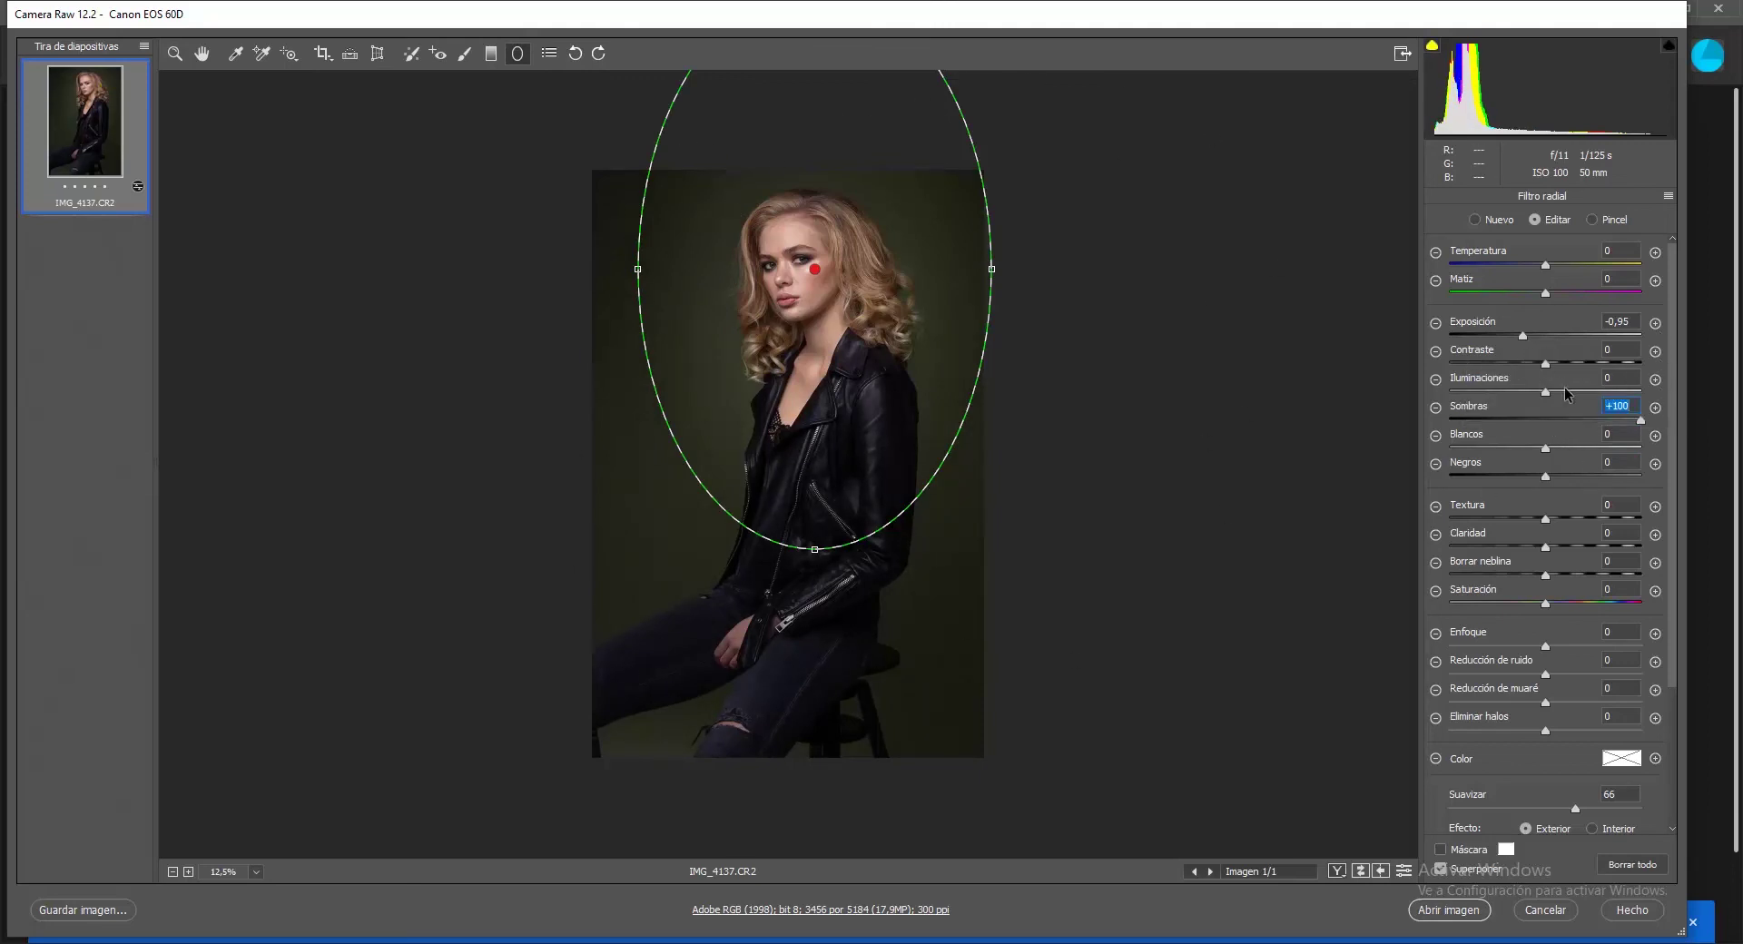
left_click_drag(1540, 392, 1628, 380)
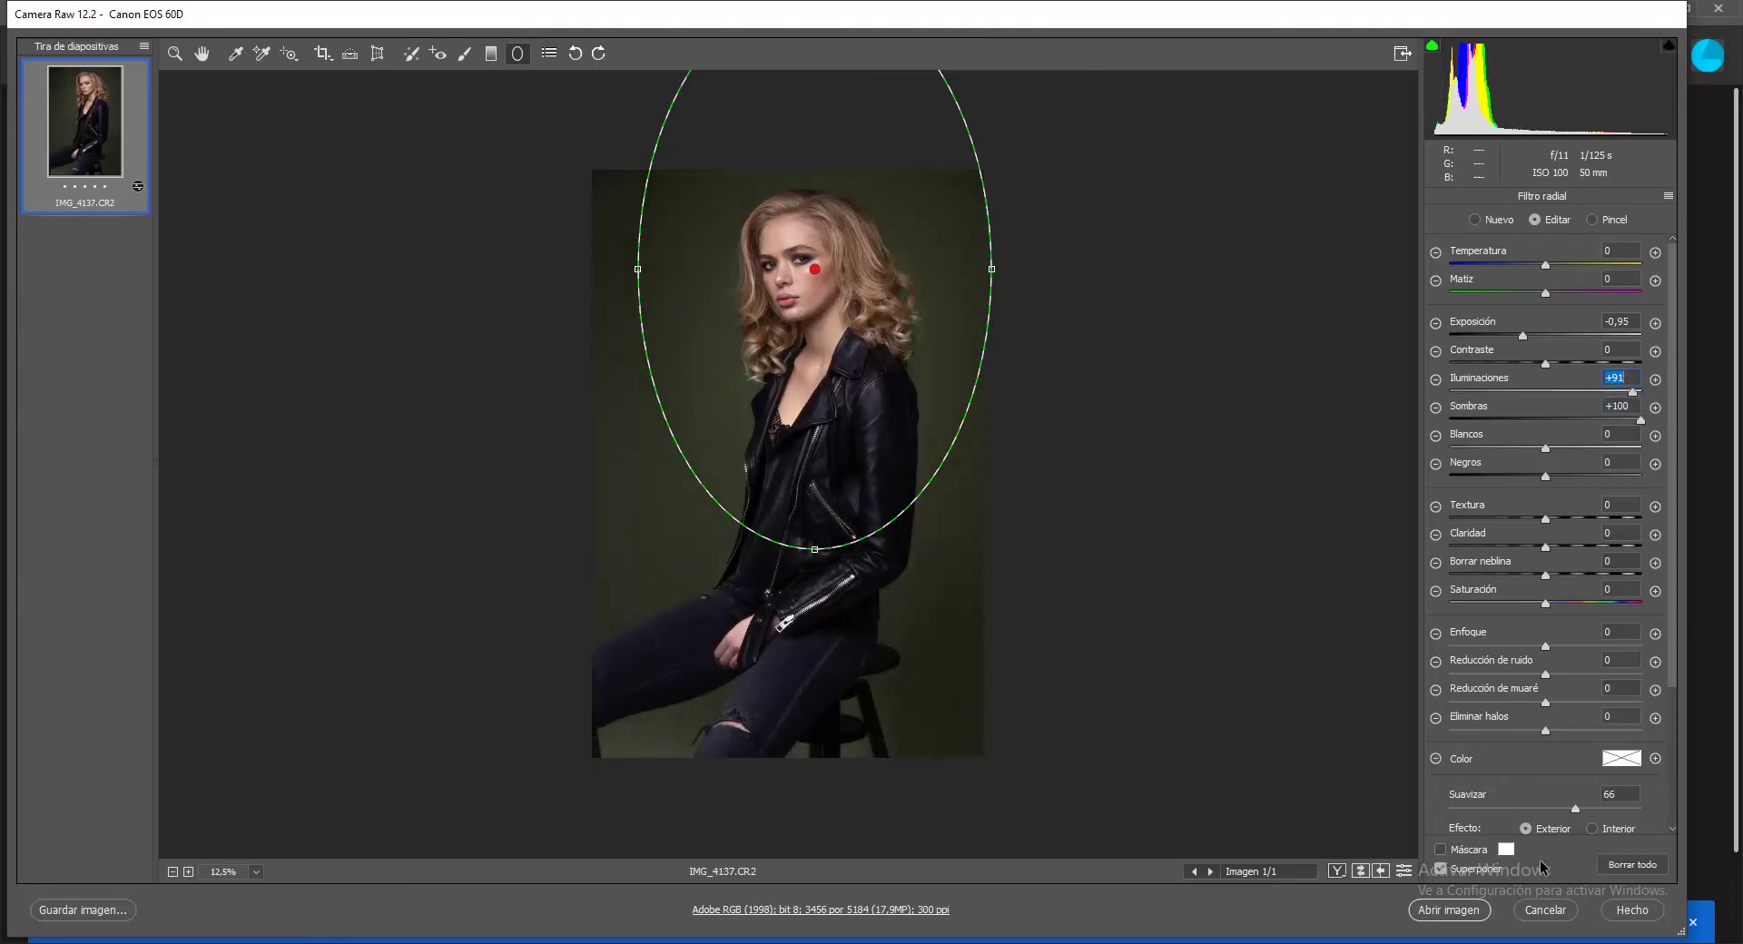
left_click(940, 324)
key("Delete")
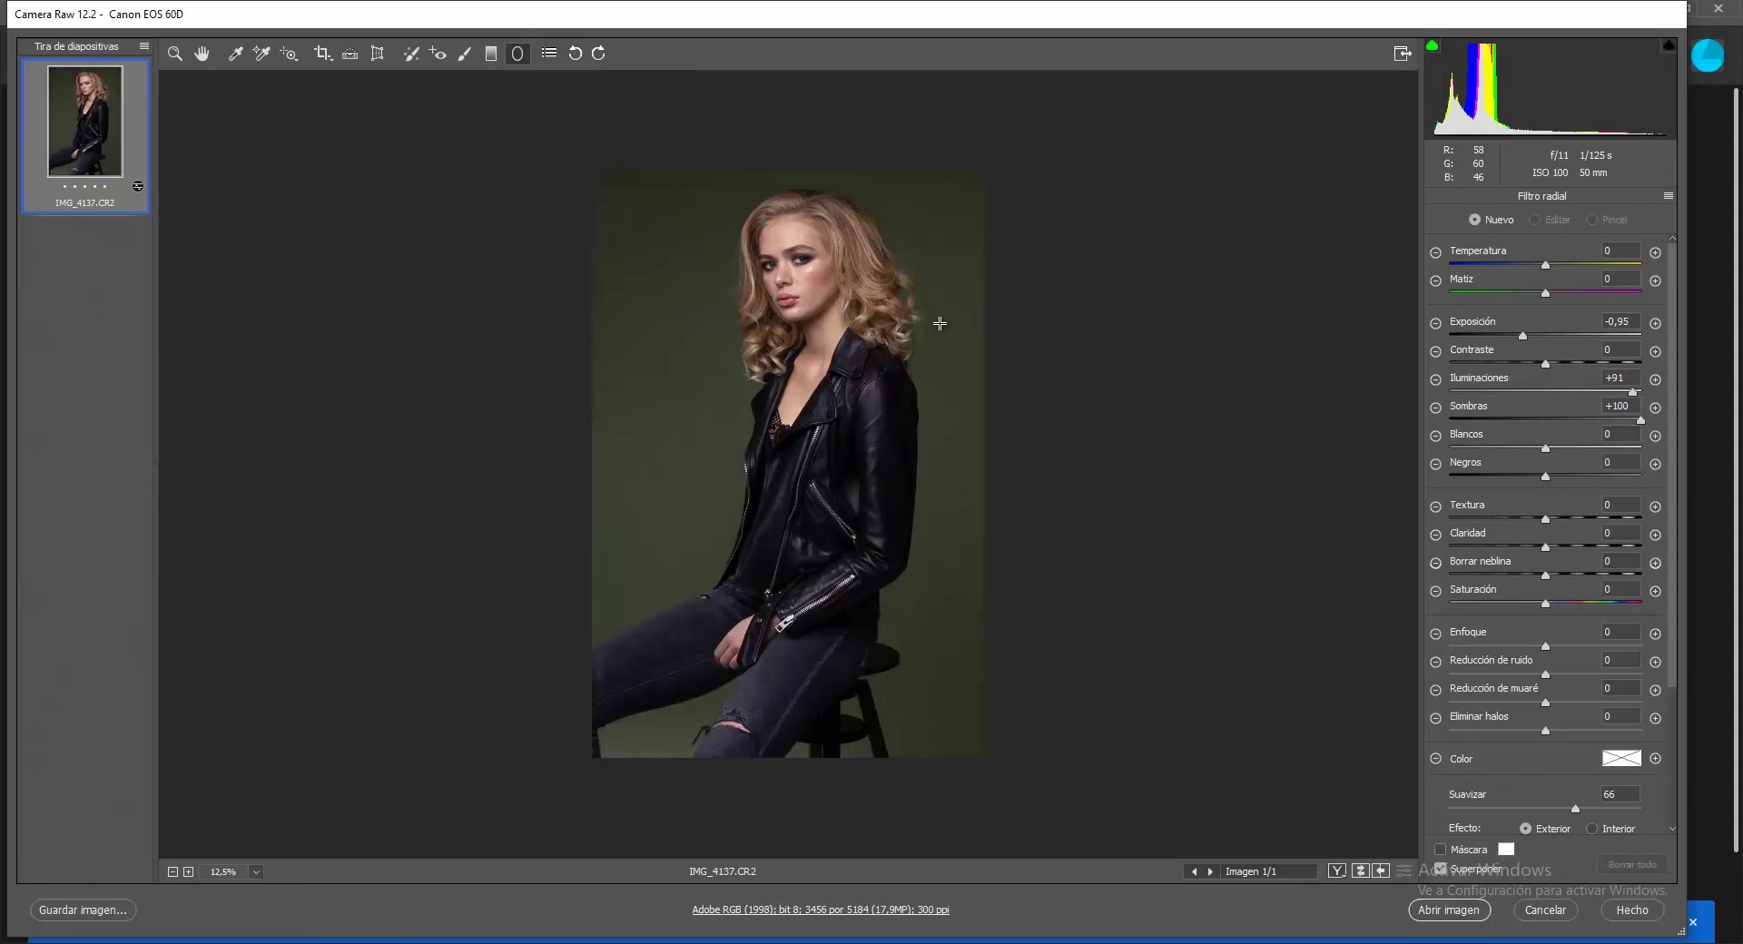
key("ctrl+z")
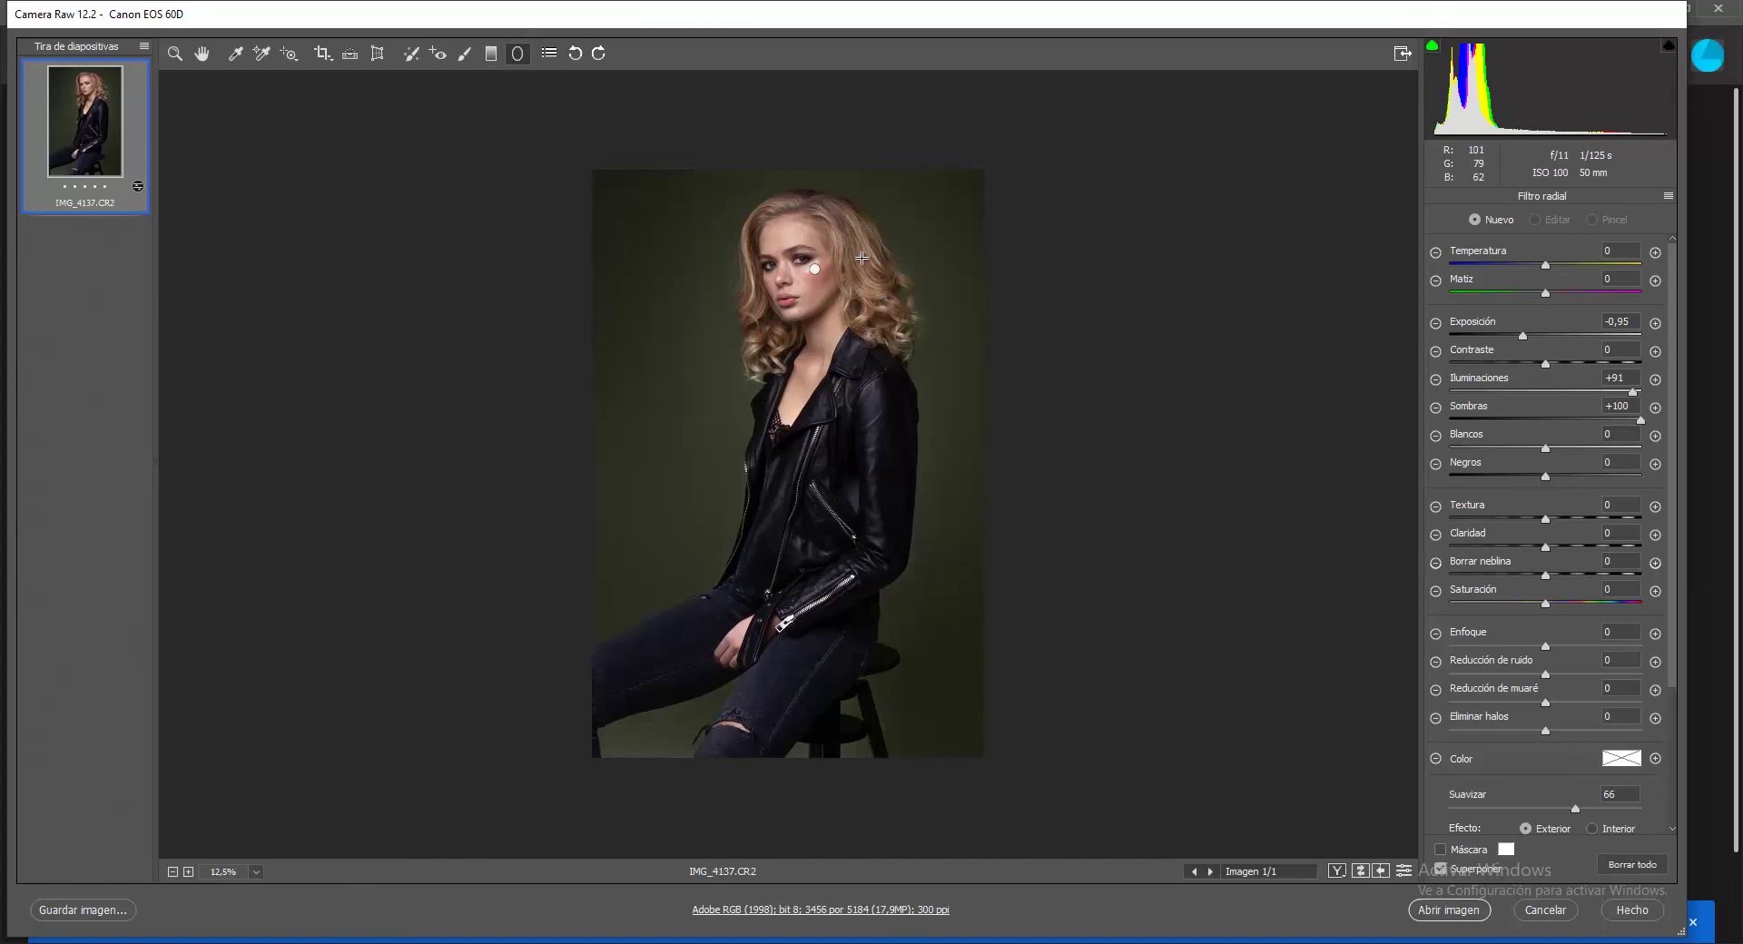
- Widen the radial ellipse on both sides and raise its feather to 87
left_click(814, 269)
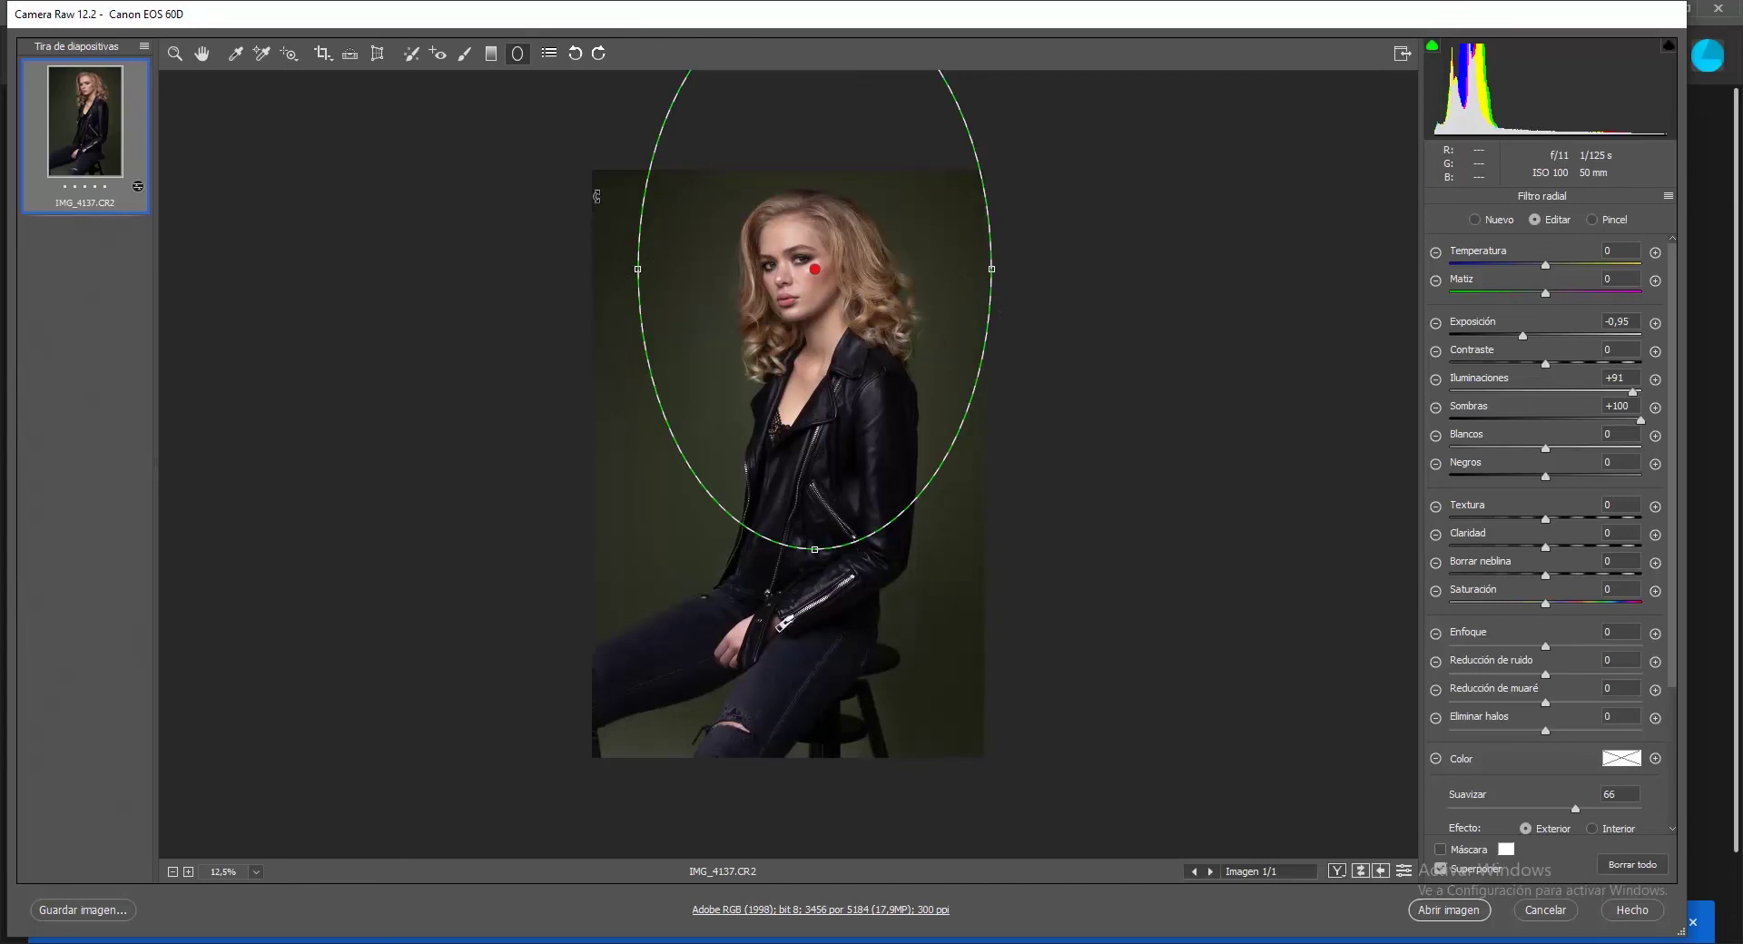
left_click_drag(638, 269, 607, 277)
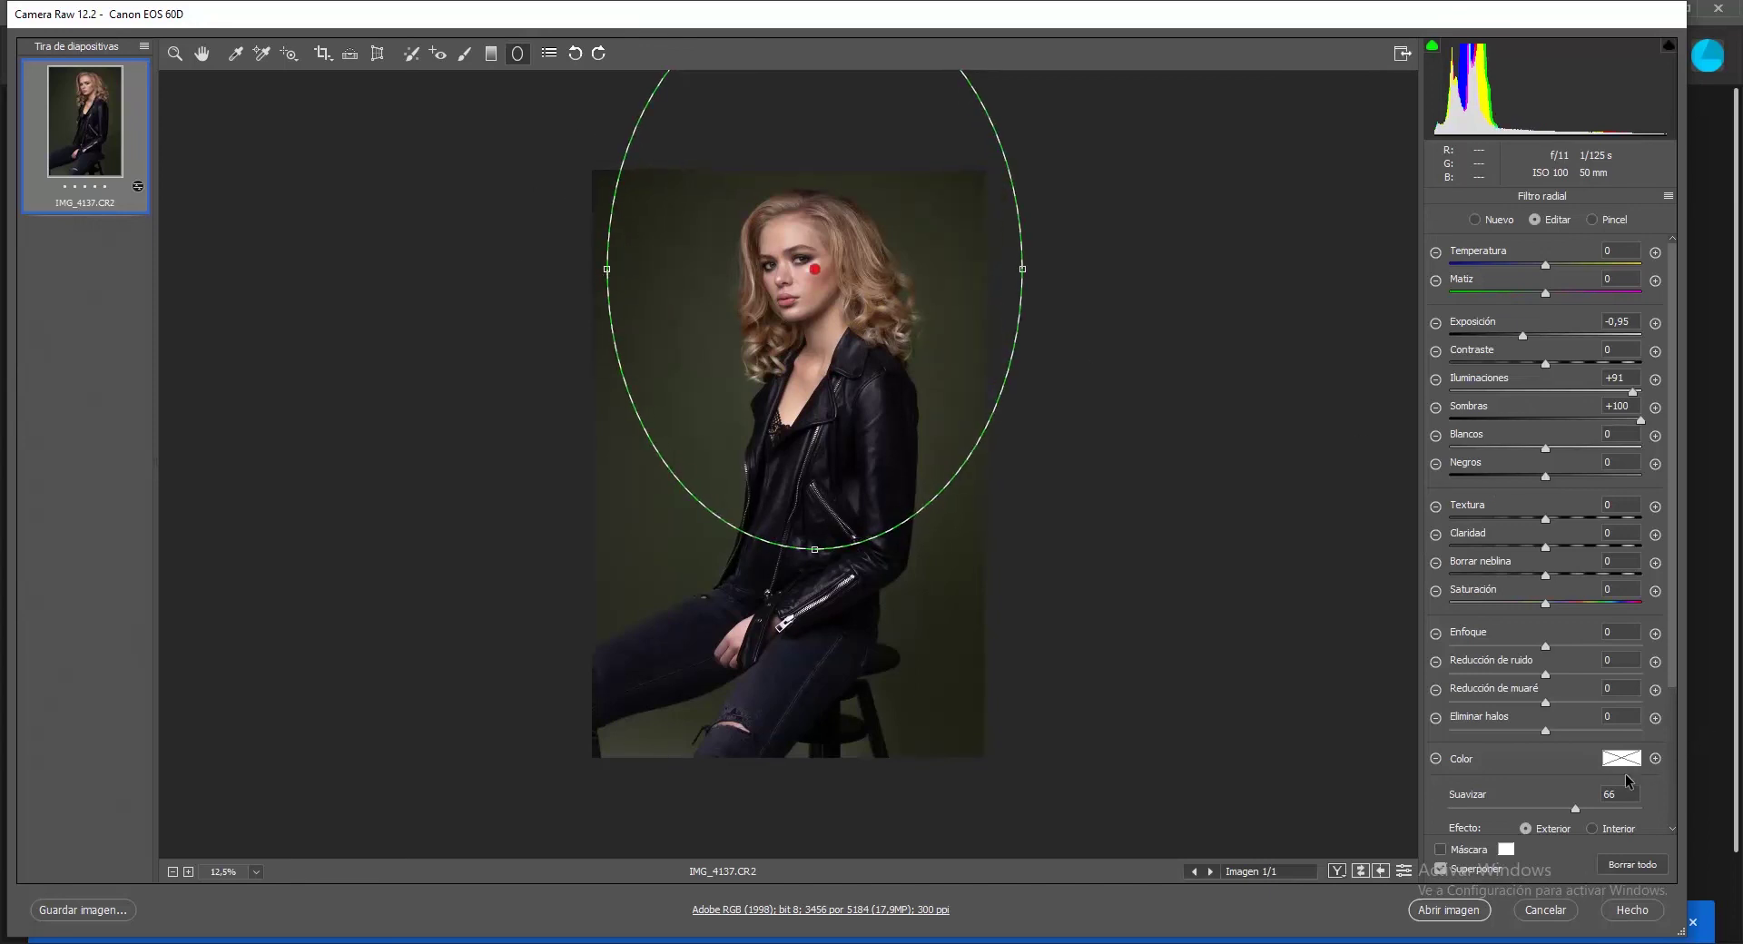
left_click_drag(1576, 808, 1616, 808)
- Exit the radial filter to basic adjustments and switch to the side-by-side before/after view
left_click(201, 54)
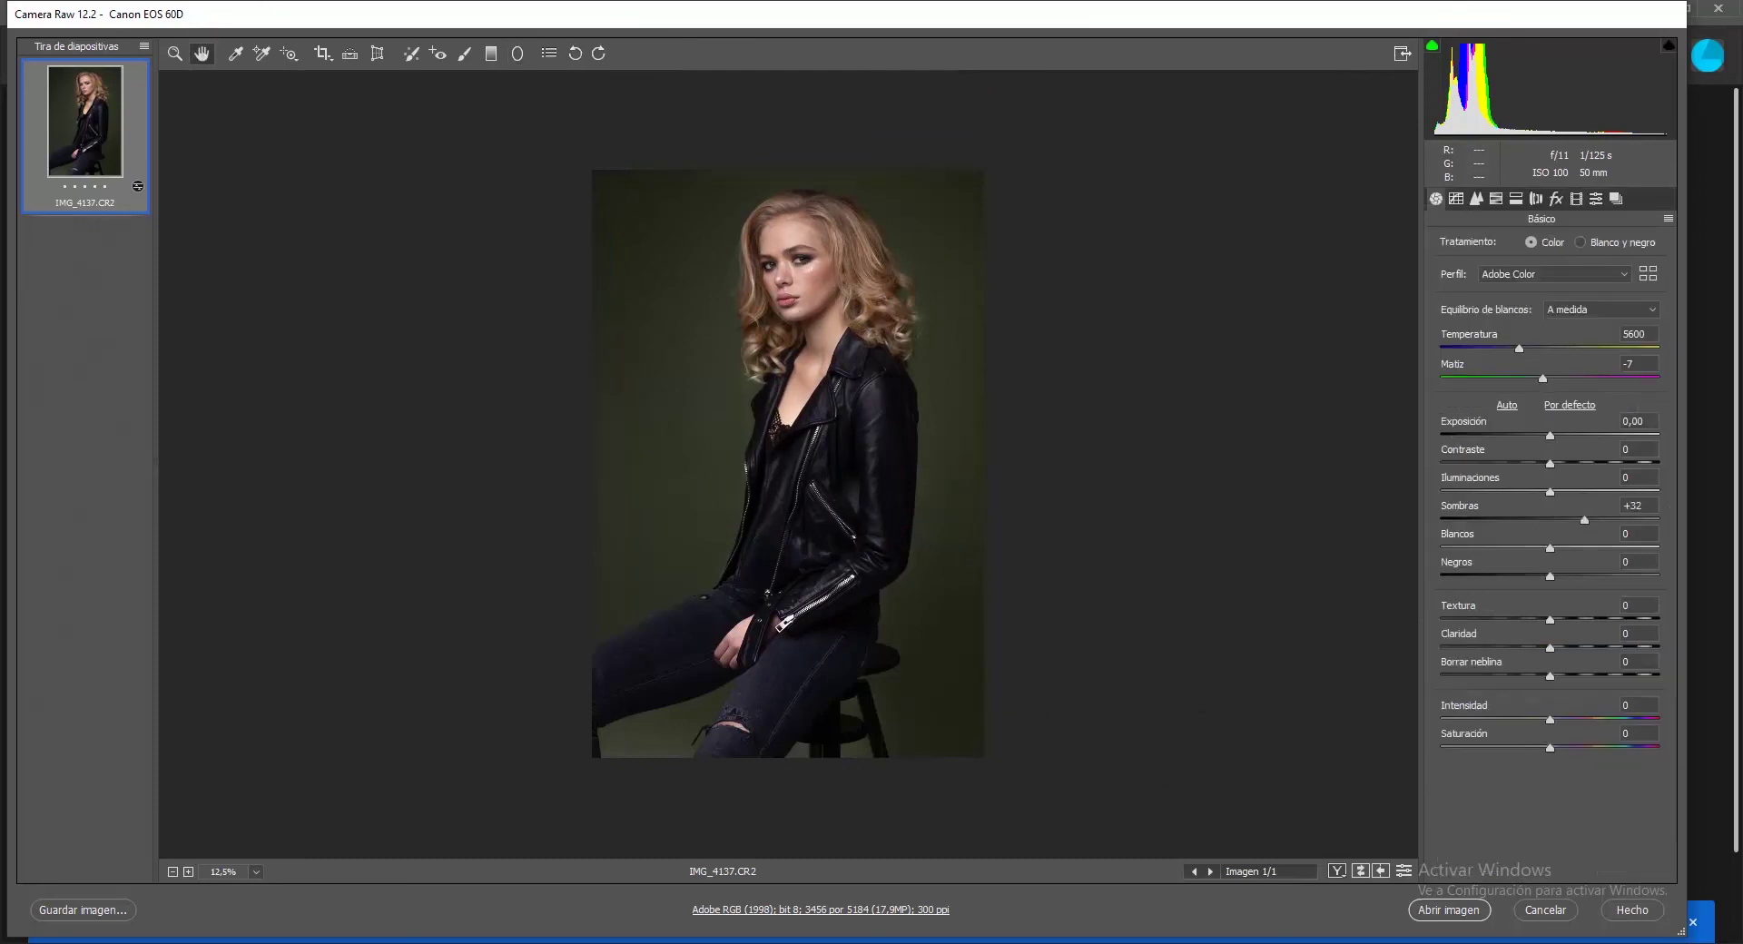
left_click(1338, 871)
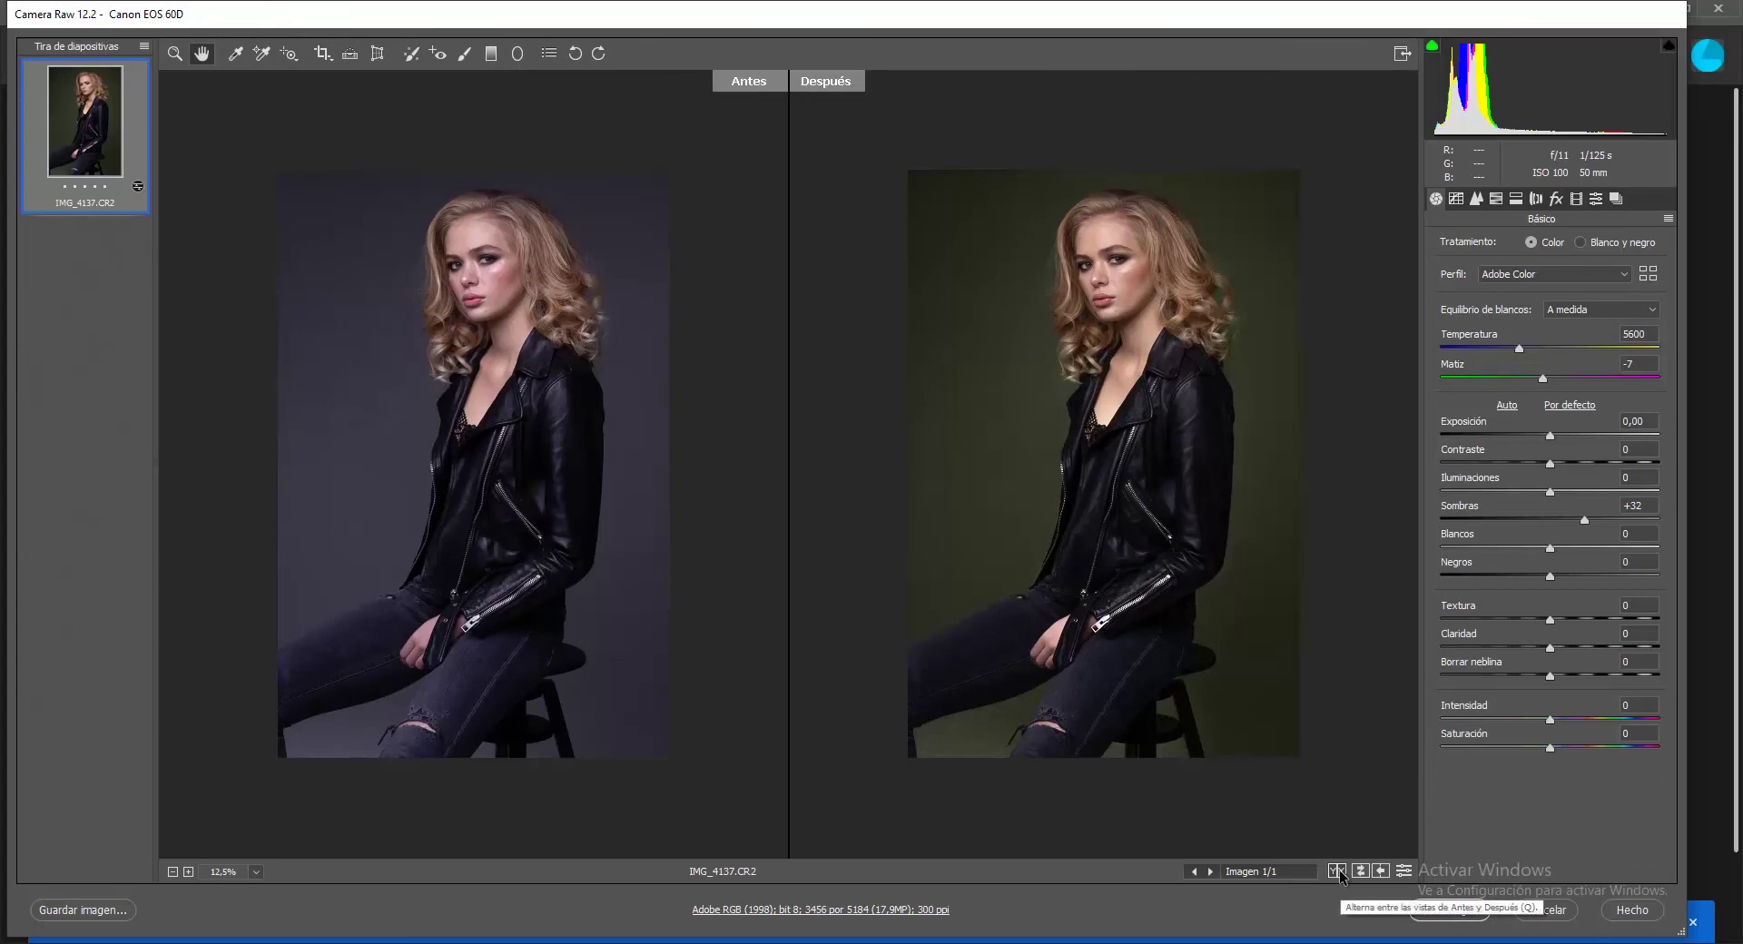